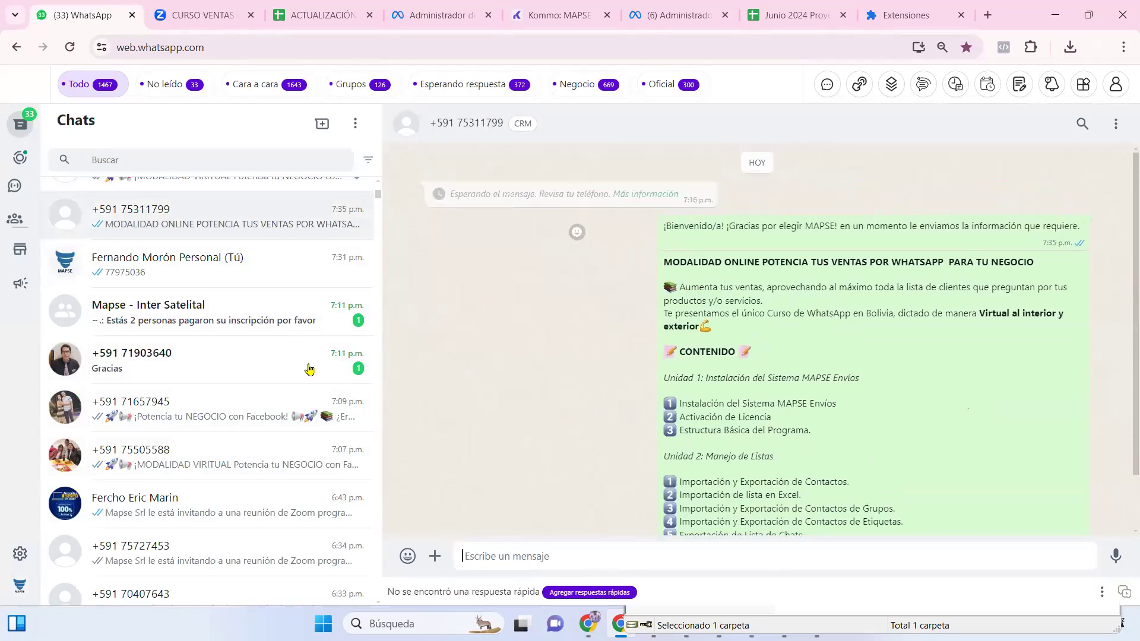
Open the 7:07 p.m. customer chat about the Facebook course and highlight the greeting the customer sent from the ad
left_click(230, 458)
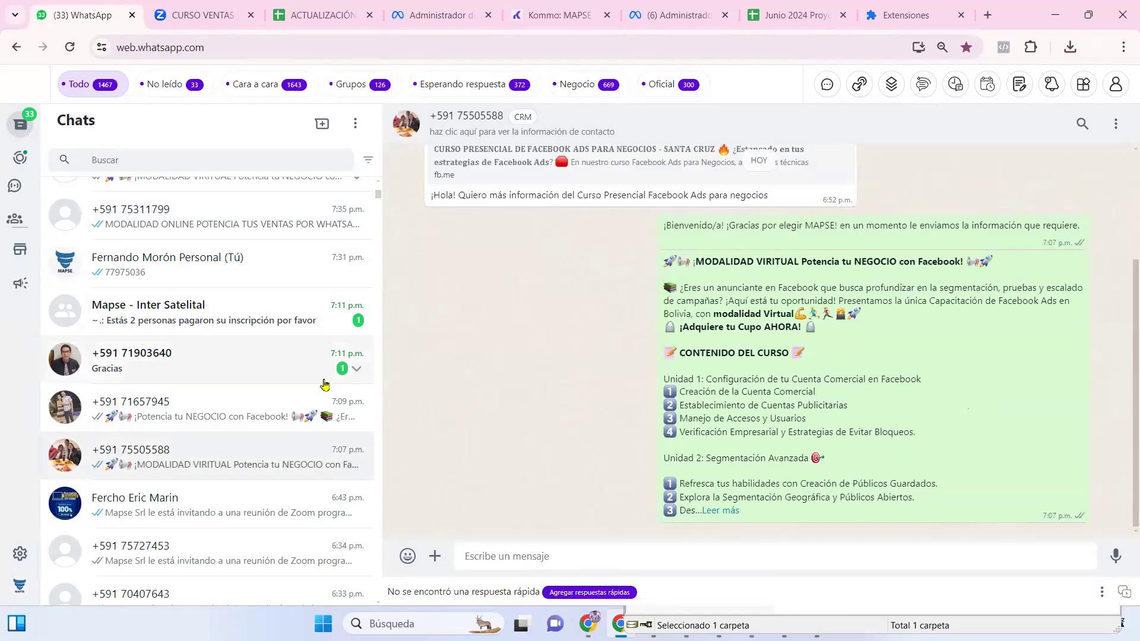
scroll(356, 371, "down", 5)
left_click_drag(431, 195, 772, 201)
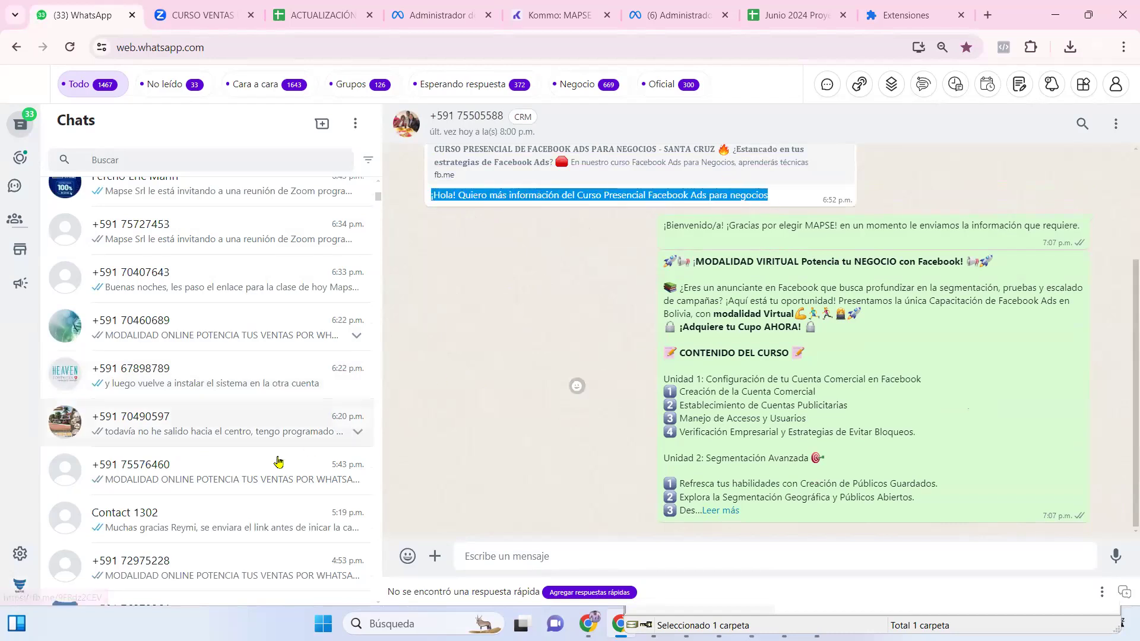
Open the 5:43 p.m. and 4:53 p.m. customer chats and examine the greeting about the Curso Online de Ventas por Whatsapp
left_click(222, 481)
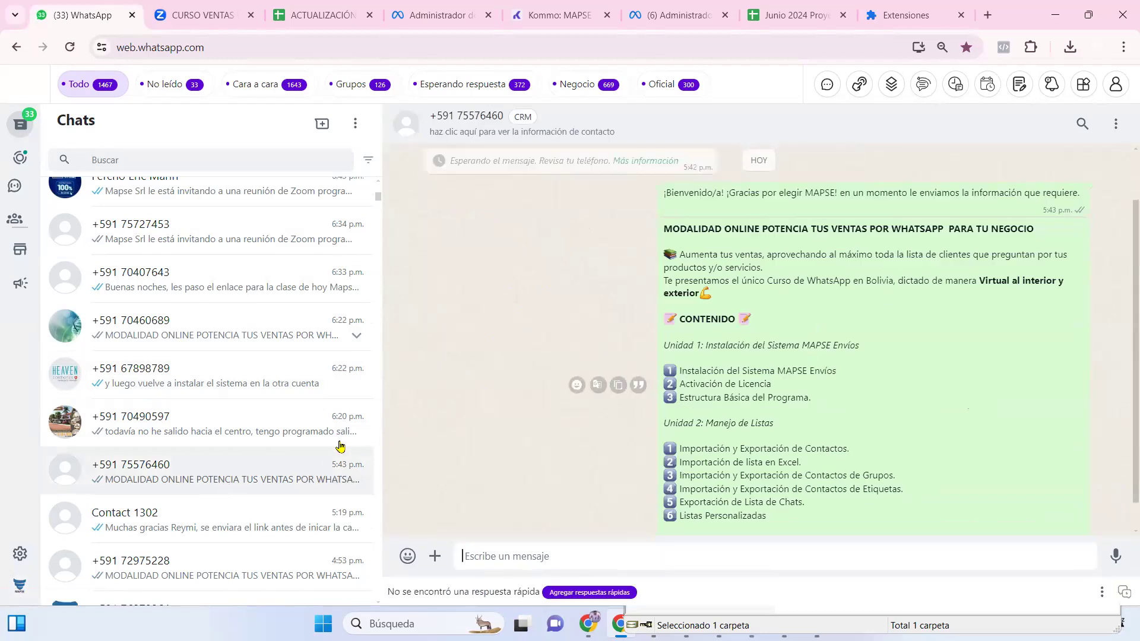
scroll(362, 438, "down", 5)
left_click(268, 264)
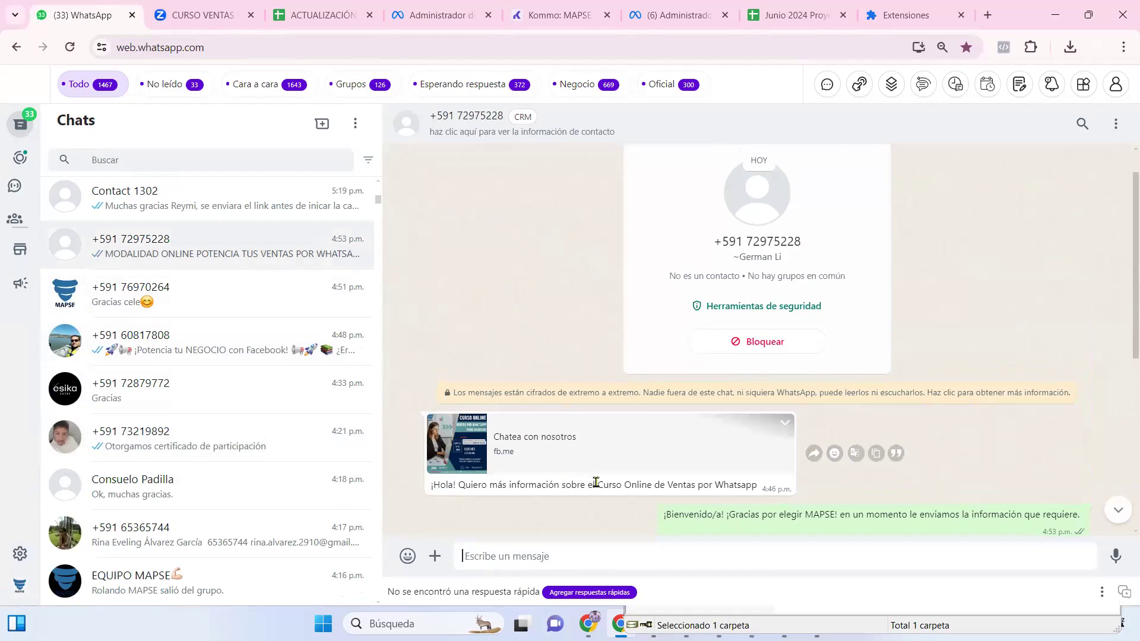
left_click_drag(599, 485, 770, 487)
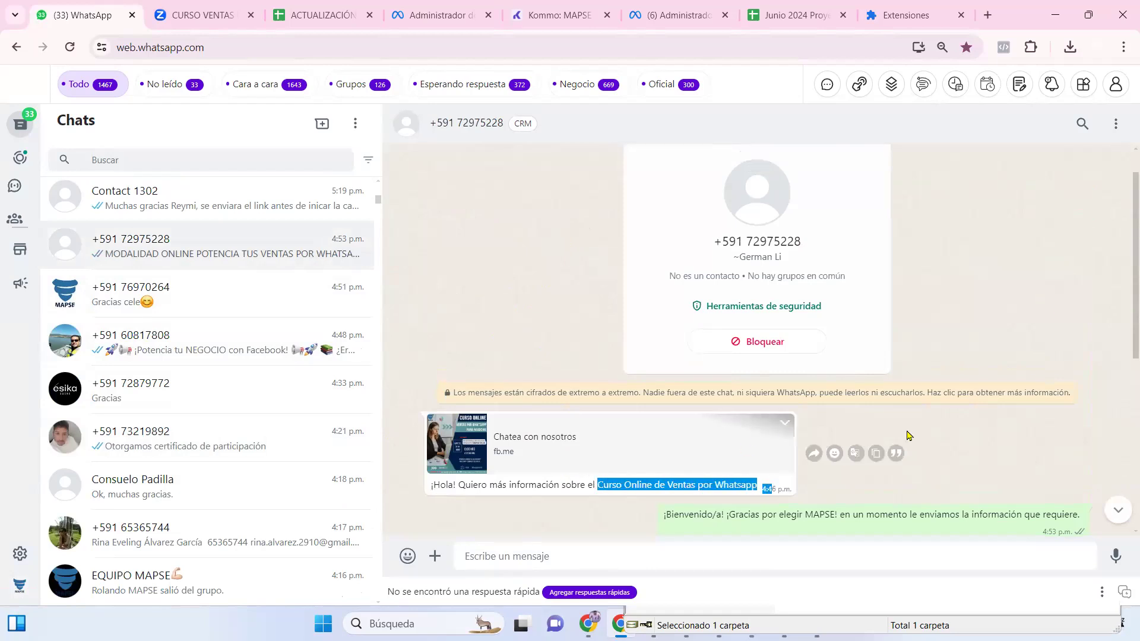
left_click(964, 421)
scroll(924, 436, "down", 5)
scroll(922, 433, "up", 6)
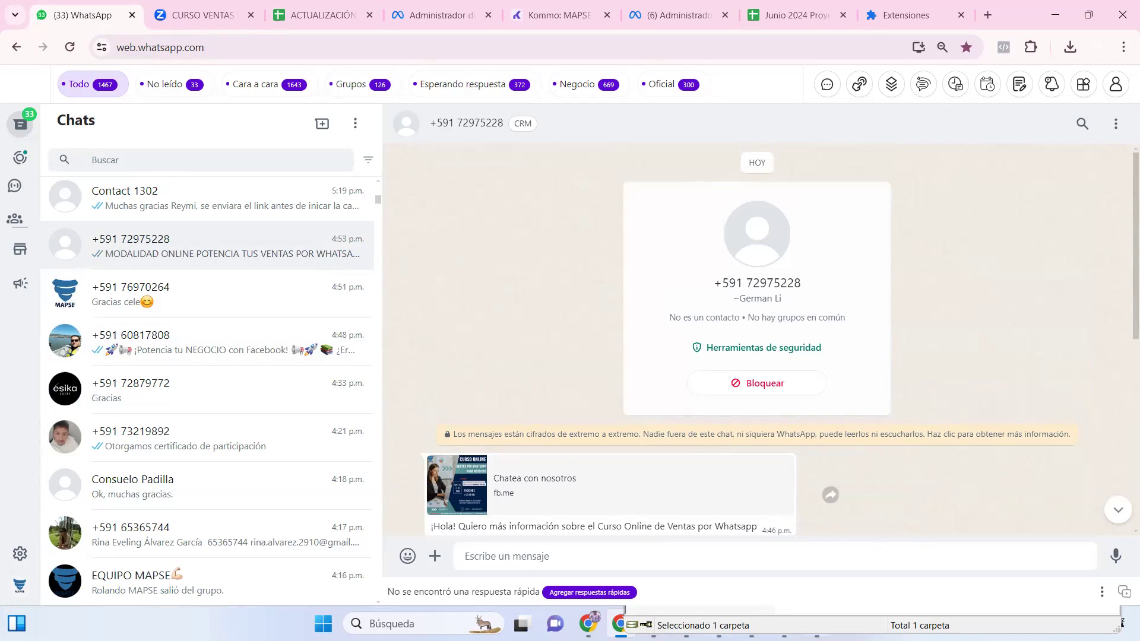
Switch to Meta Ads Manager, clear the current campaign selection and open the Whatsapp Online campaign for editing
key("alt+Tab")
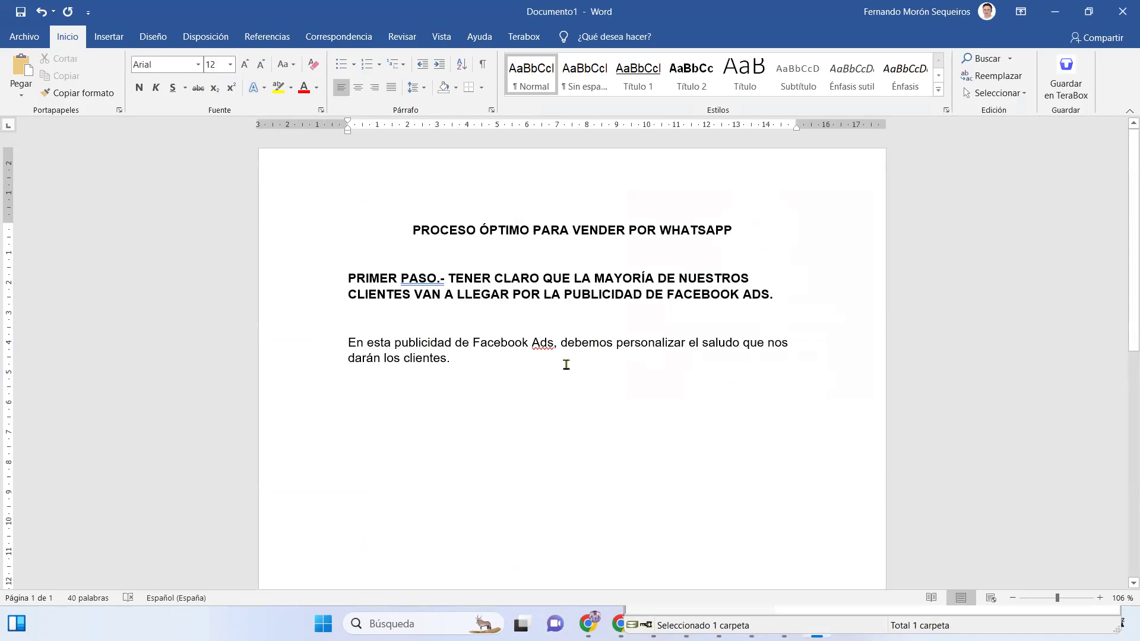
key("alt+Tab")
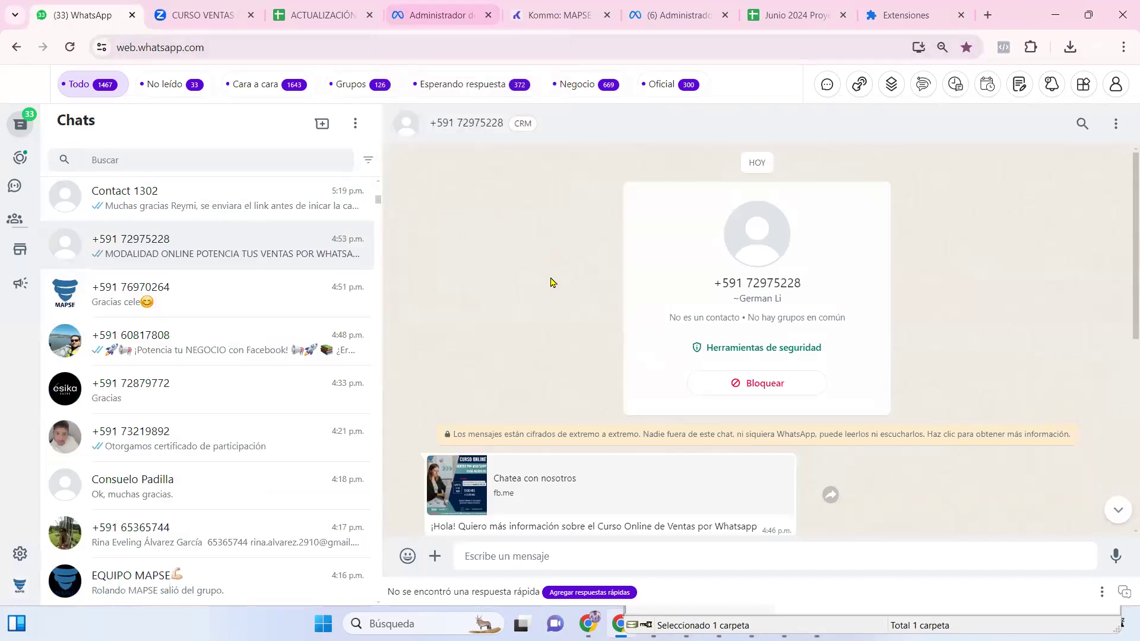
left_click(444, 15)
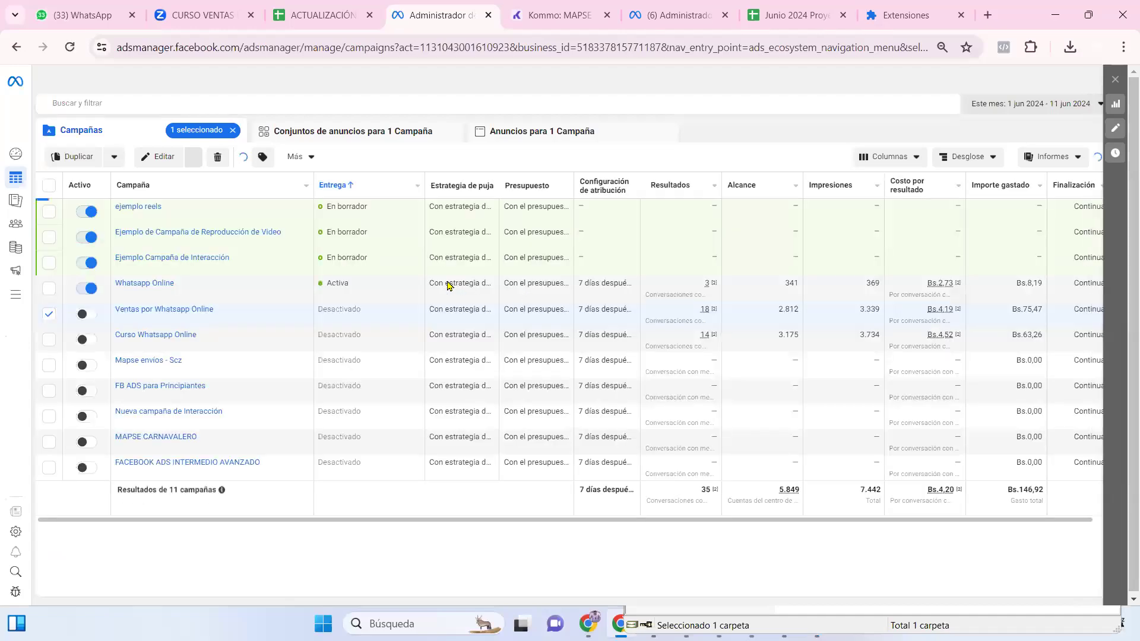
left_click(233, 131)
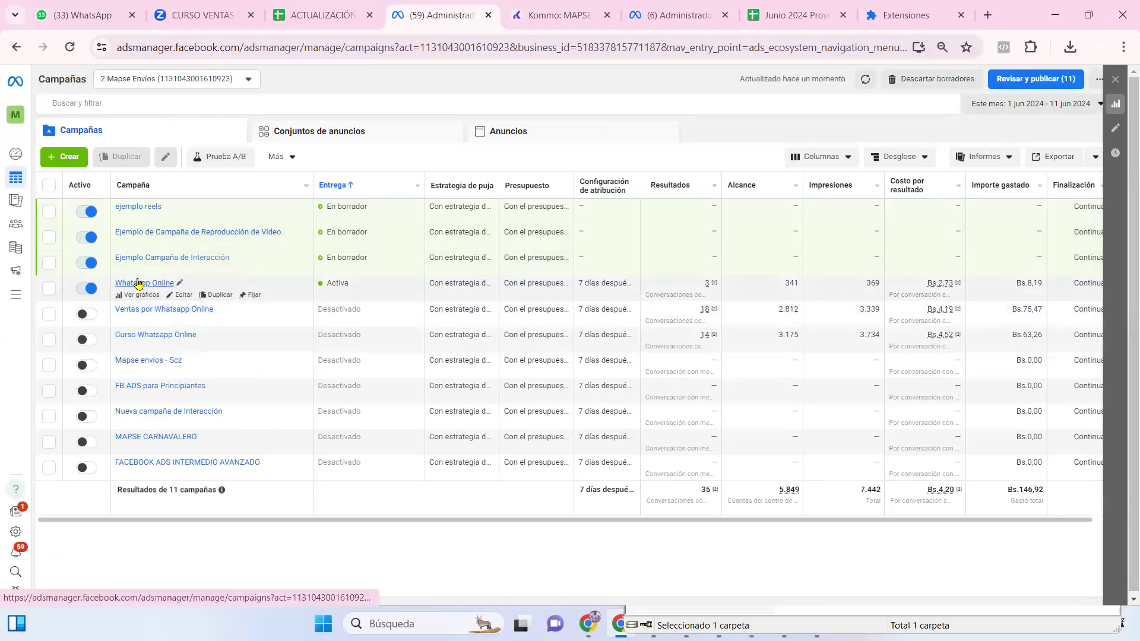
left_click(183, 295)
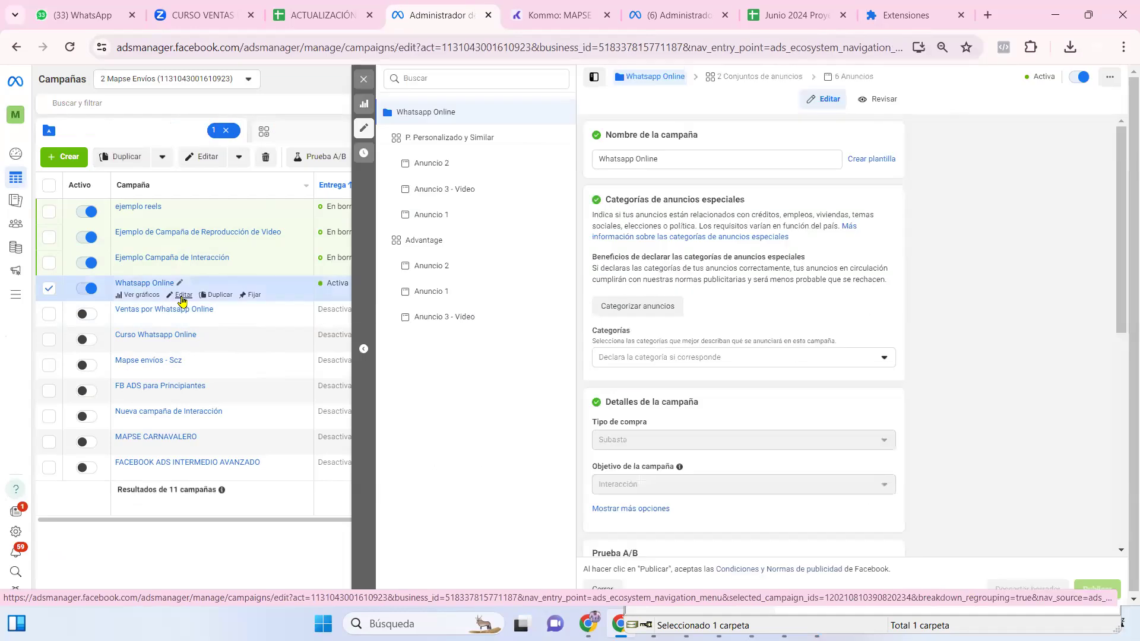
Open Anuncio 2 under P. Personalizado y Similar and examine the autofill greeting in its message template
left_click(439, 172)
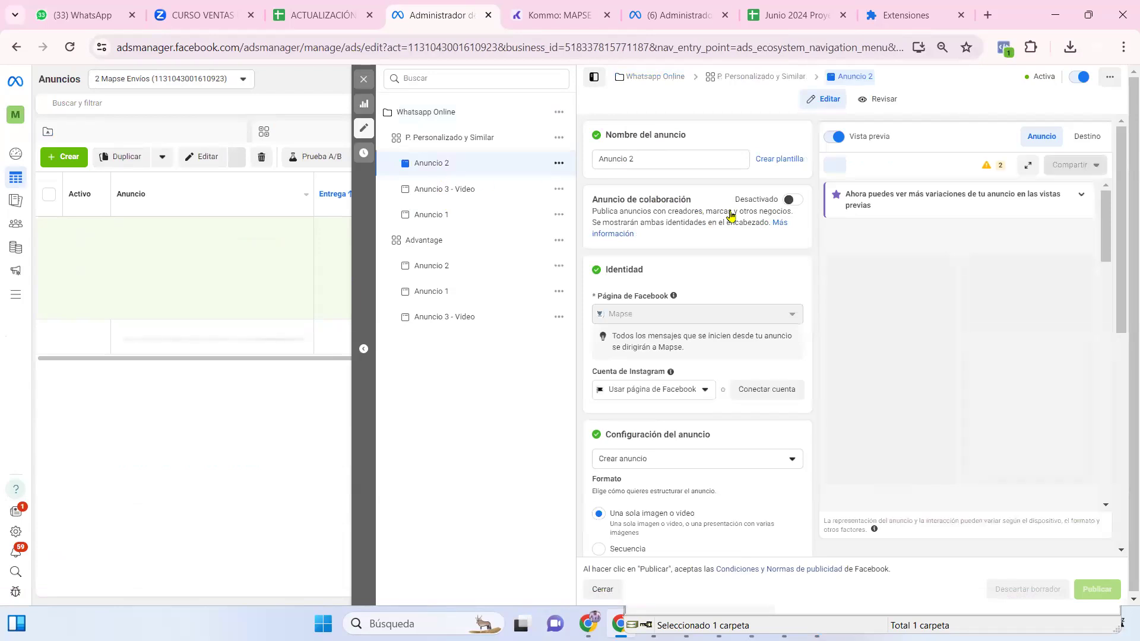
scroll(749, 217, "down", 5)
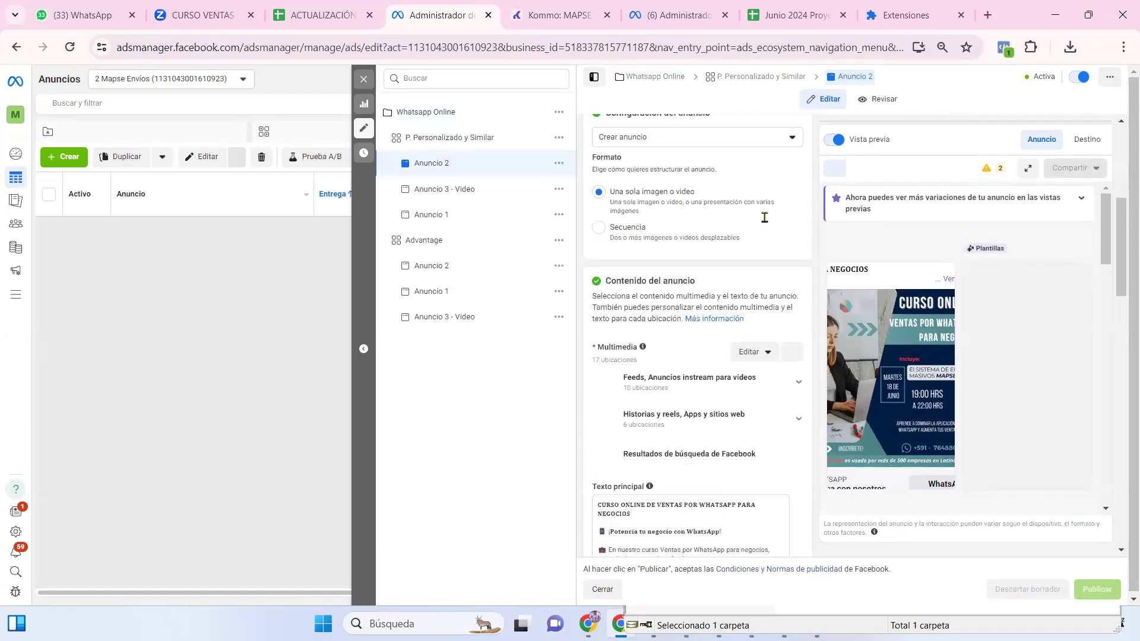
scroll(765, 217, "down", 7)
scroll(760, 225, "down", 5)
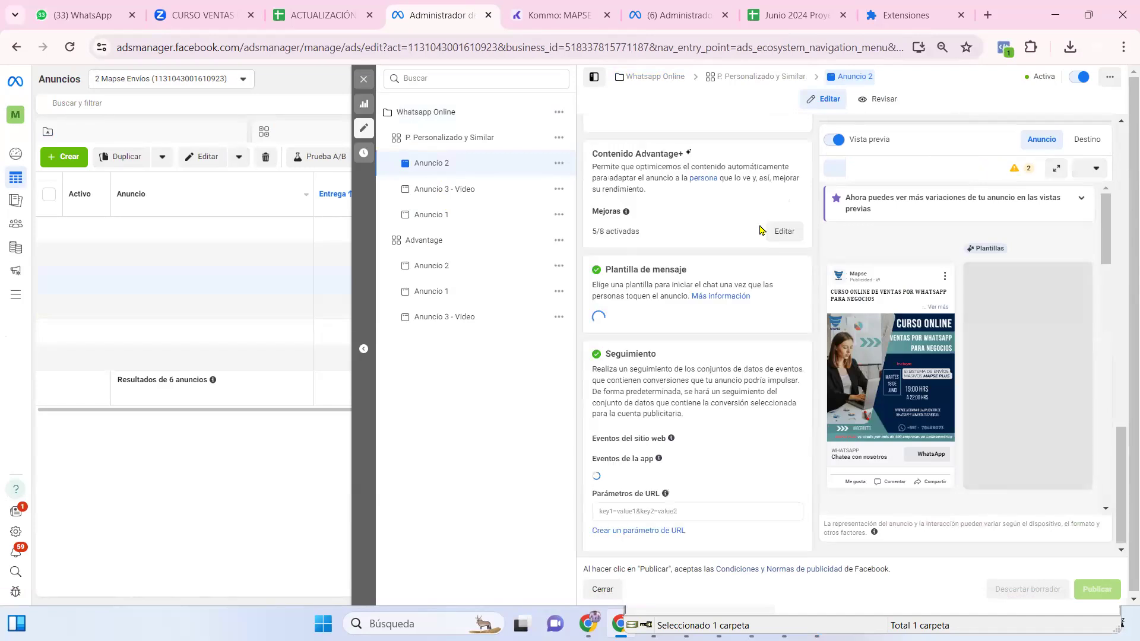
scroll(759, 229, "down", 3)
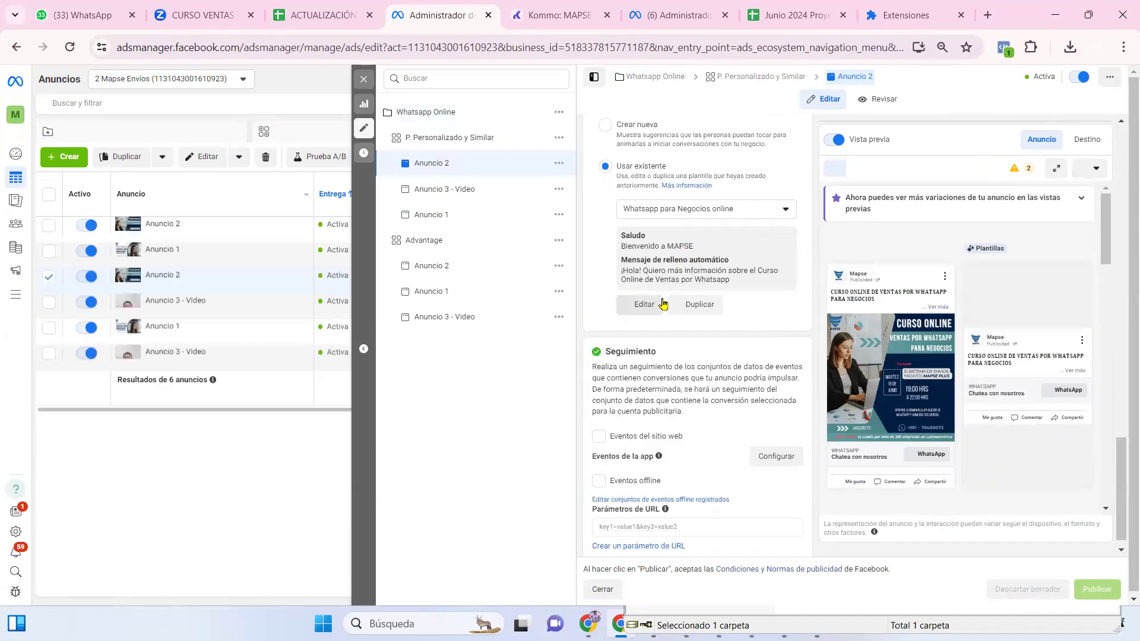
left_click_drag(679, 272, 757, 283)
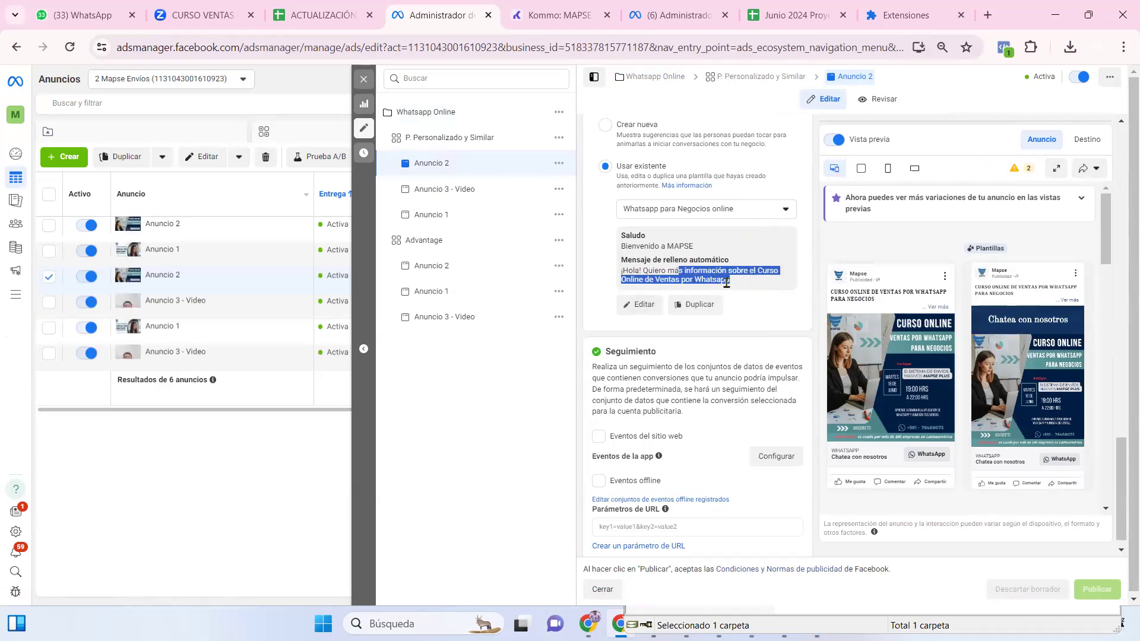
left_click(729, 282)
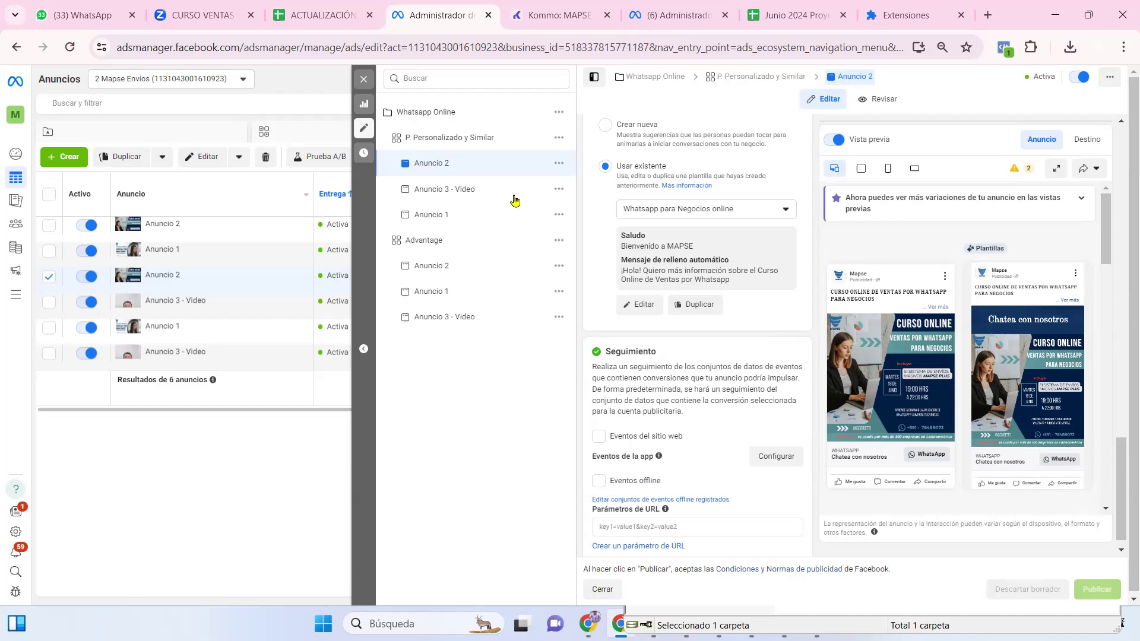
Capture the ad list and message template as a screenshot and paste it into the Word document below the greeting paragraph
key("super+shift+s")
left_click_drag(382, 118, 816, 347)
key("alt+Tab")
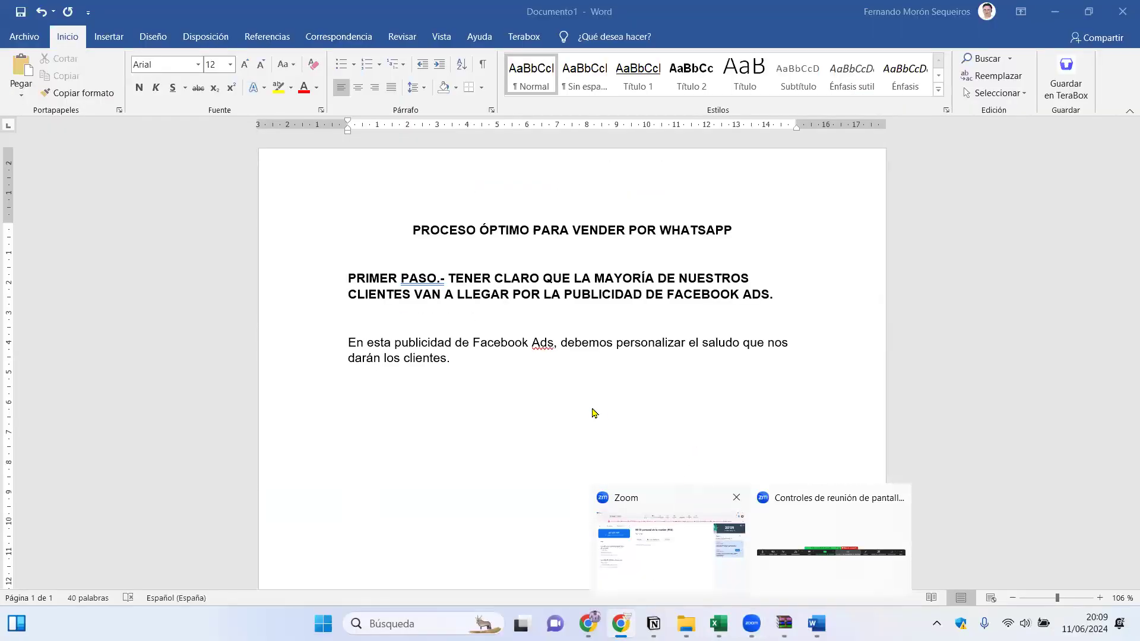
key("Return")
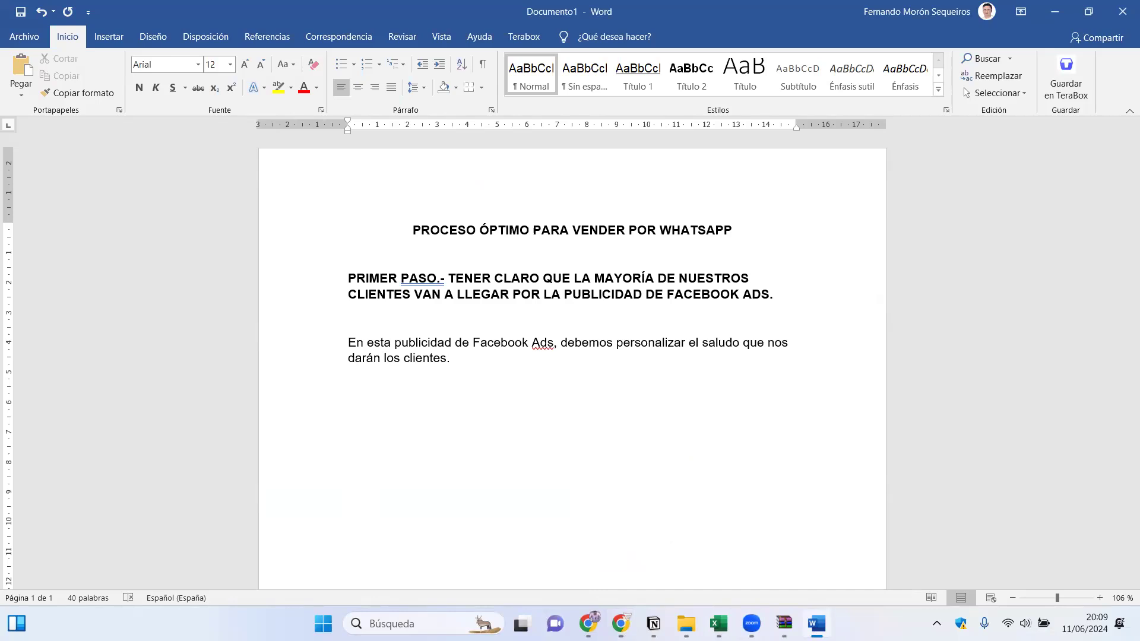
key("ctrl+v")
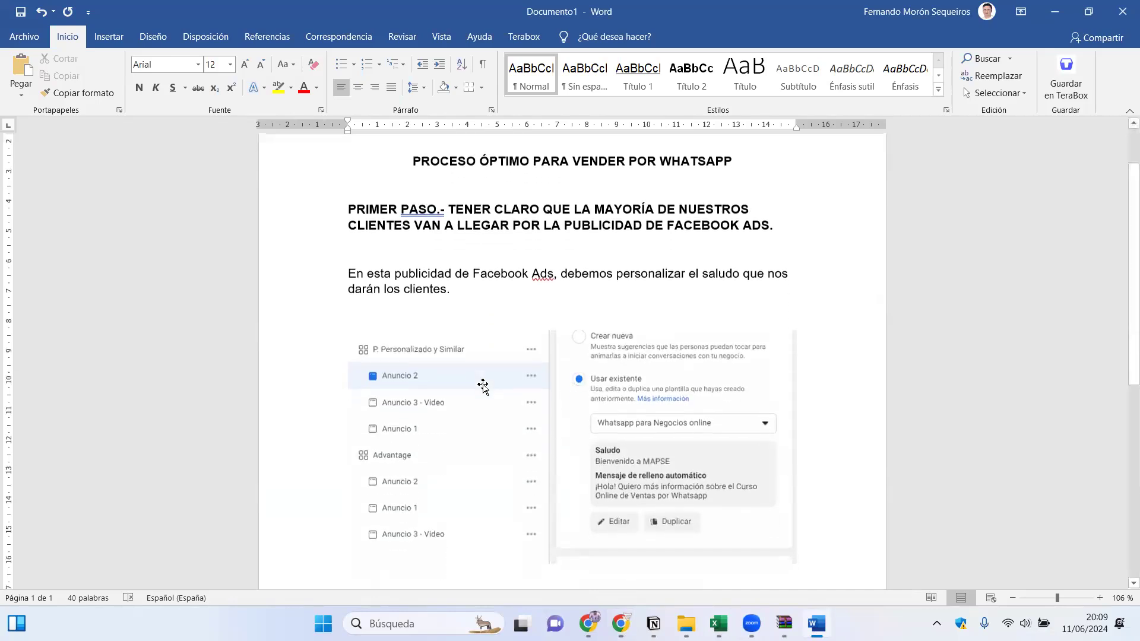
Add the line "Importante que en el anuncio de Facebook ya venga la plantilla." below the pasted screenshot
scroll(481, 384, "down", 8)
key("Return")
type("Importante que en el anuncio de Faceb")
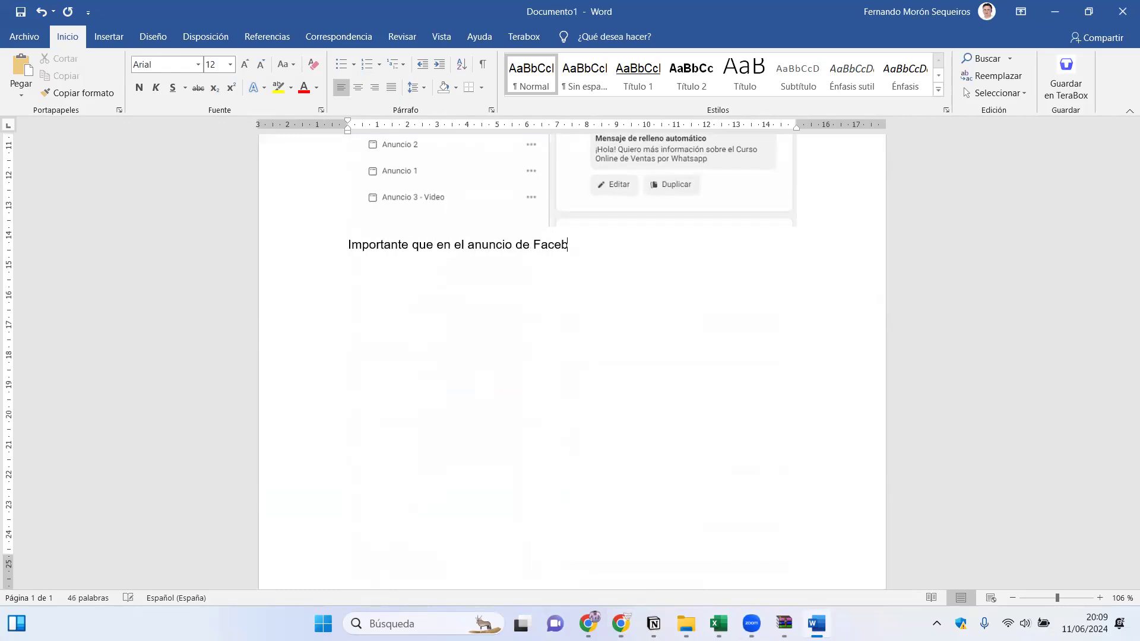
type("ook ya venga la plan")
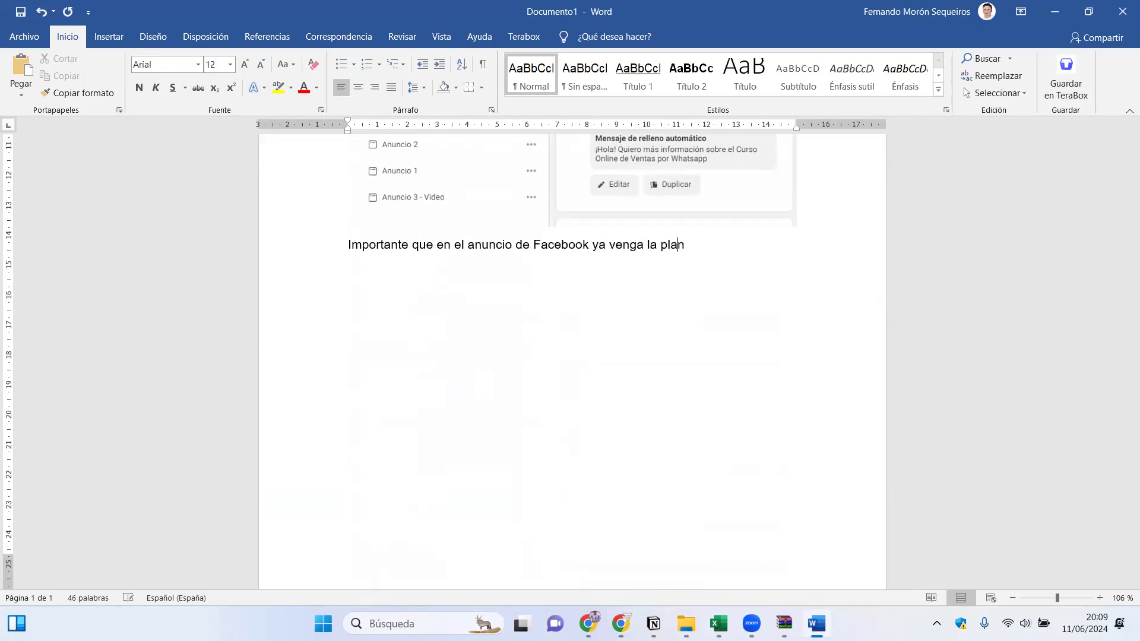
type("tilla.")
key("Return")
Add the bold heading "SEGUNDO PASO.- TENGO QUE TENER CREADAS LAS ETIQUETAS Y/O PESTAÑAS QUE CORRESPONDEN A MIS PRODUCTOS / SERVICIOS" below that line
key("Caps_Lock")
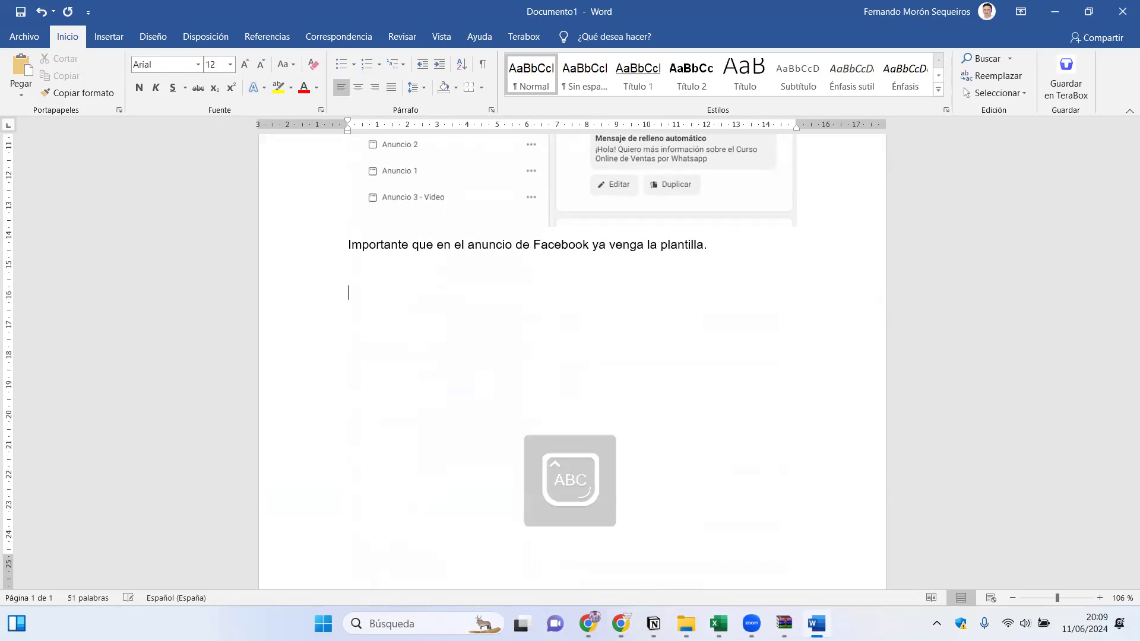
scroll(542, 380, "up", 5)
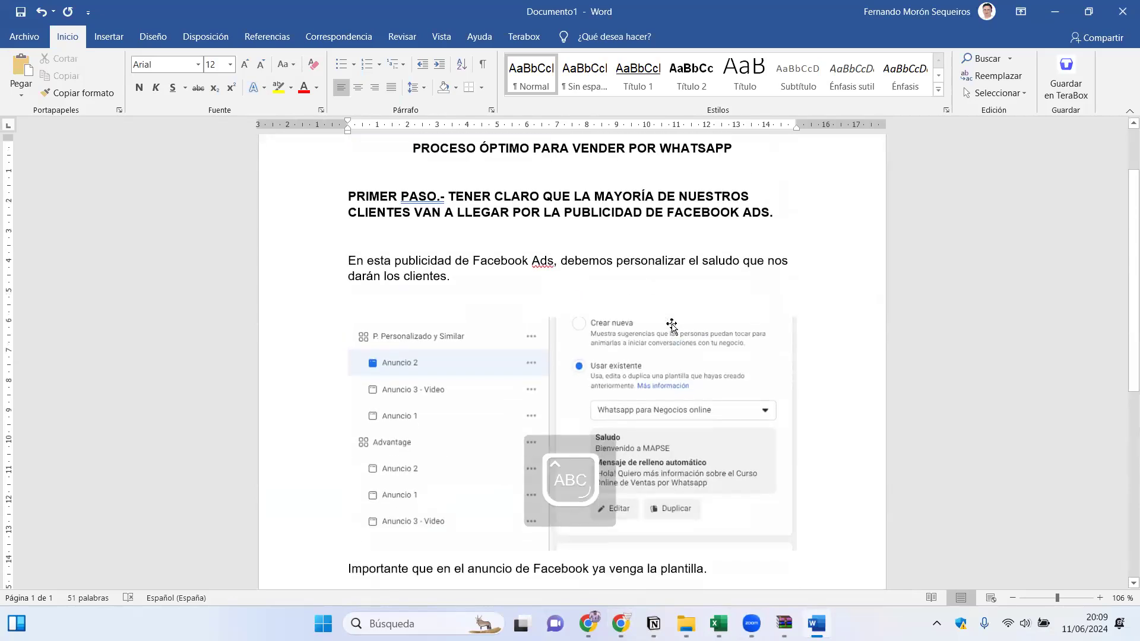
scroll(715, 344, "down", 4)
key("ctrl+n")
type("SEGUNDO PASO")
type(".- TENGO QUE T")
type("ENER CREADAS LAS")
type(" ETIQUETAS Y/")
type("O PESTAÑAS QUE CO")
type("RRESPONDEN")
type(" A MIS")
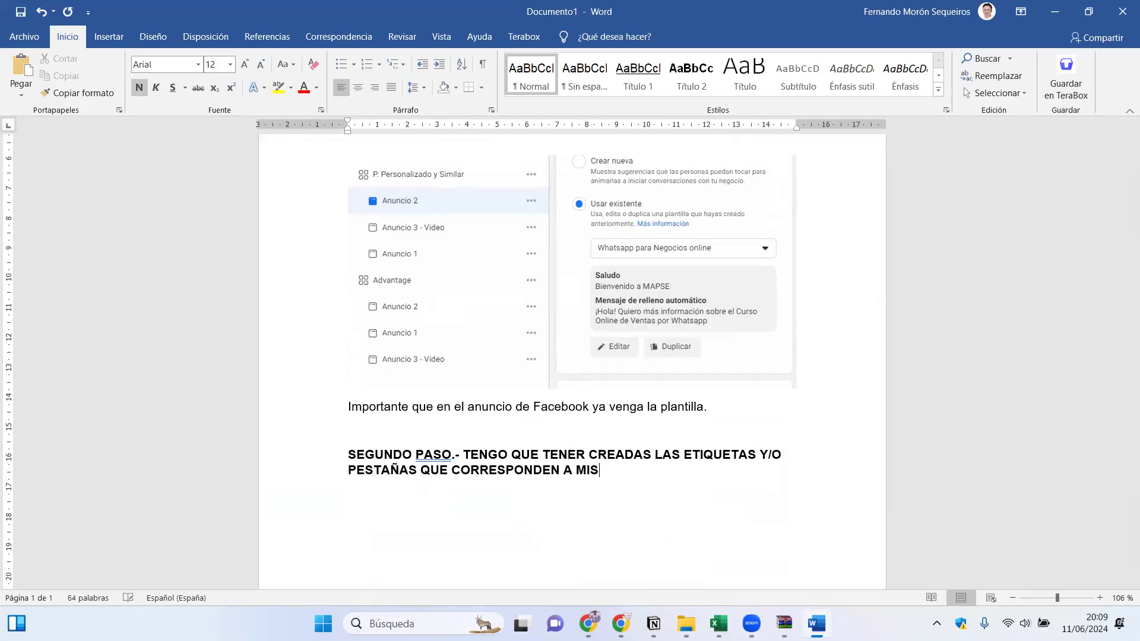
type(" PRODUCTOS / SERVICIOS")
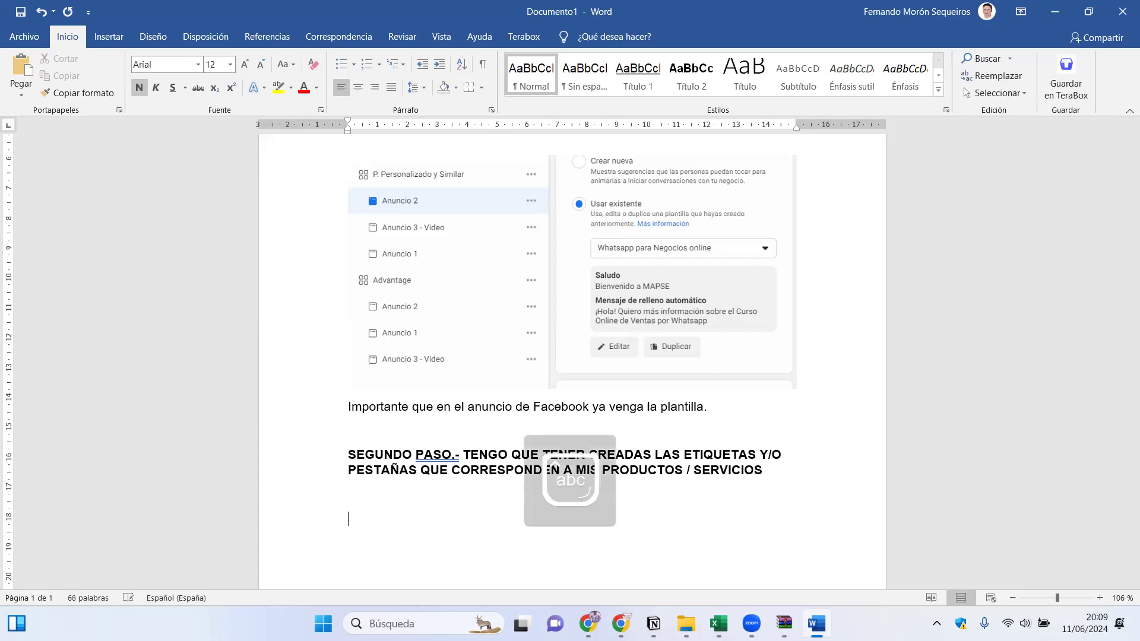
key("ctrl+n")
key("alt")
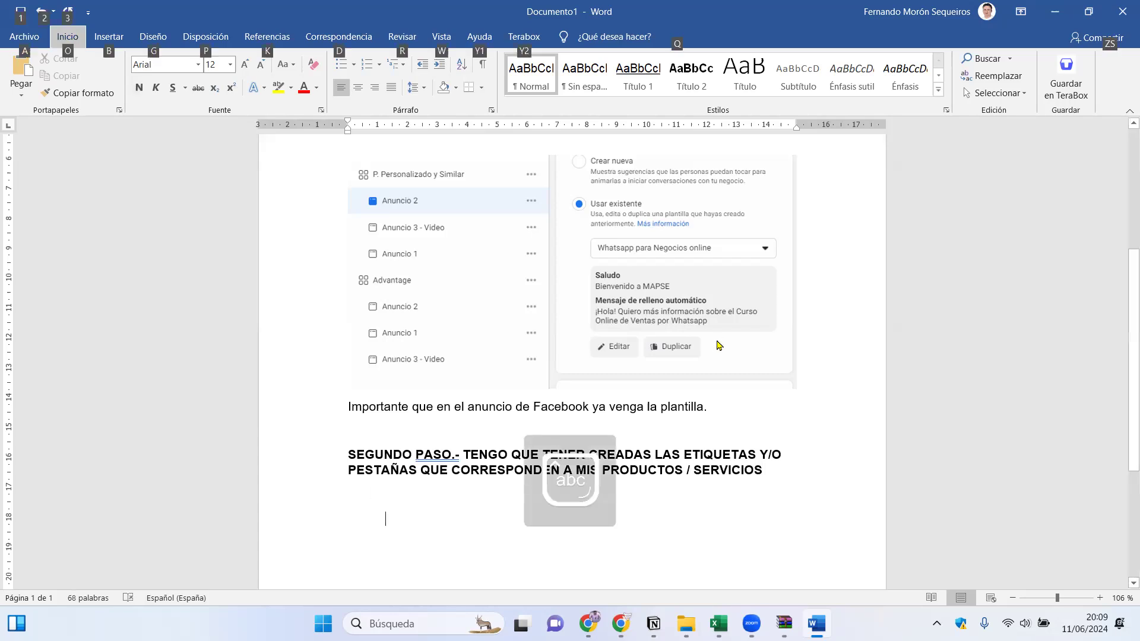
key("Escape")
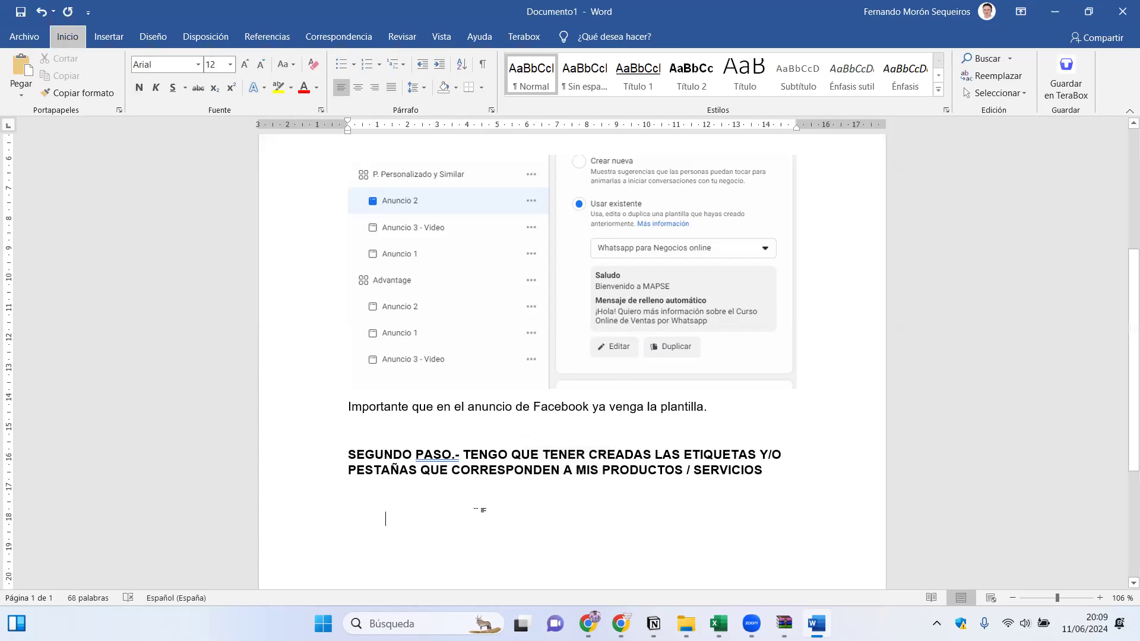
Switch back to WhatsApp Web and open the transmisiones tool
key("alt+Tab")
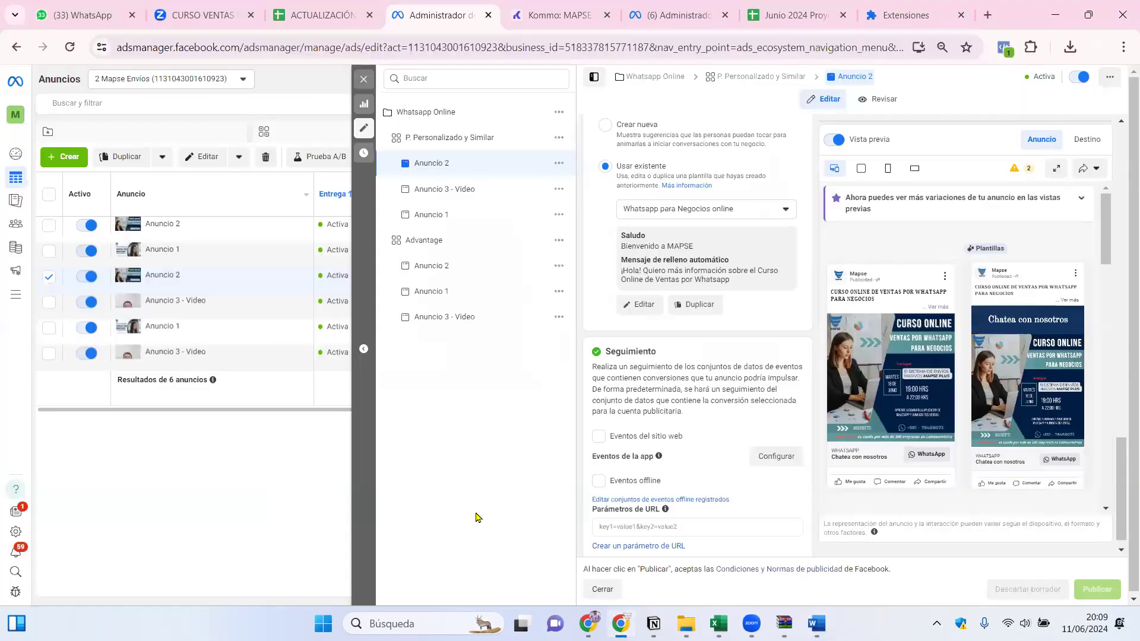
left_click(107, 10)
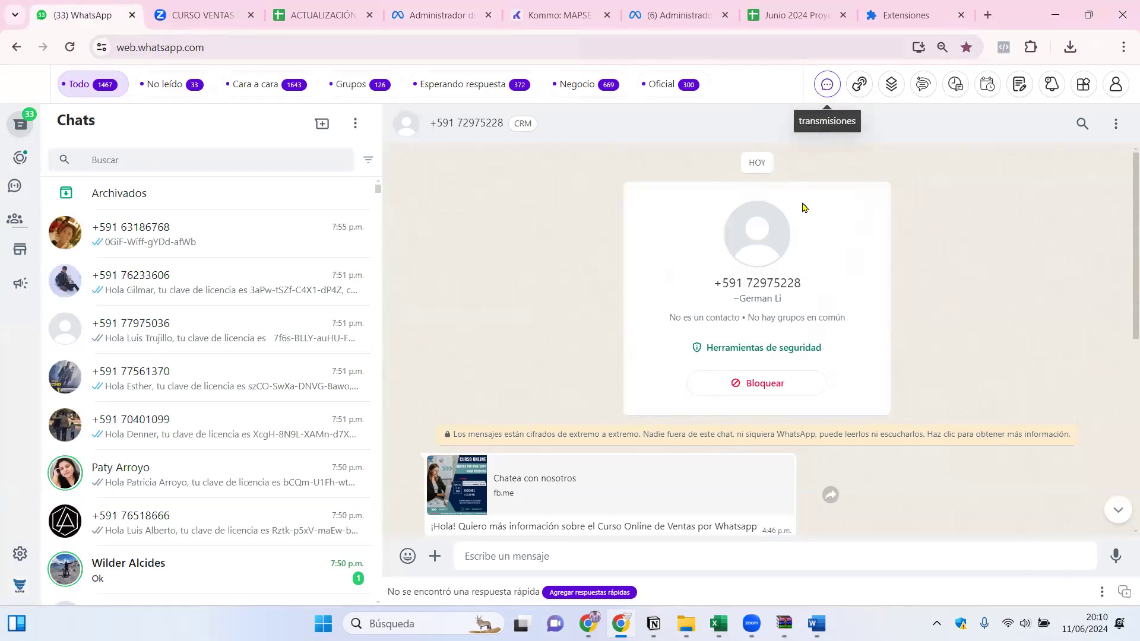
left_click(817, 624)
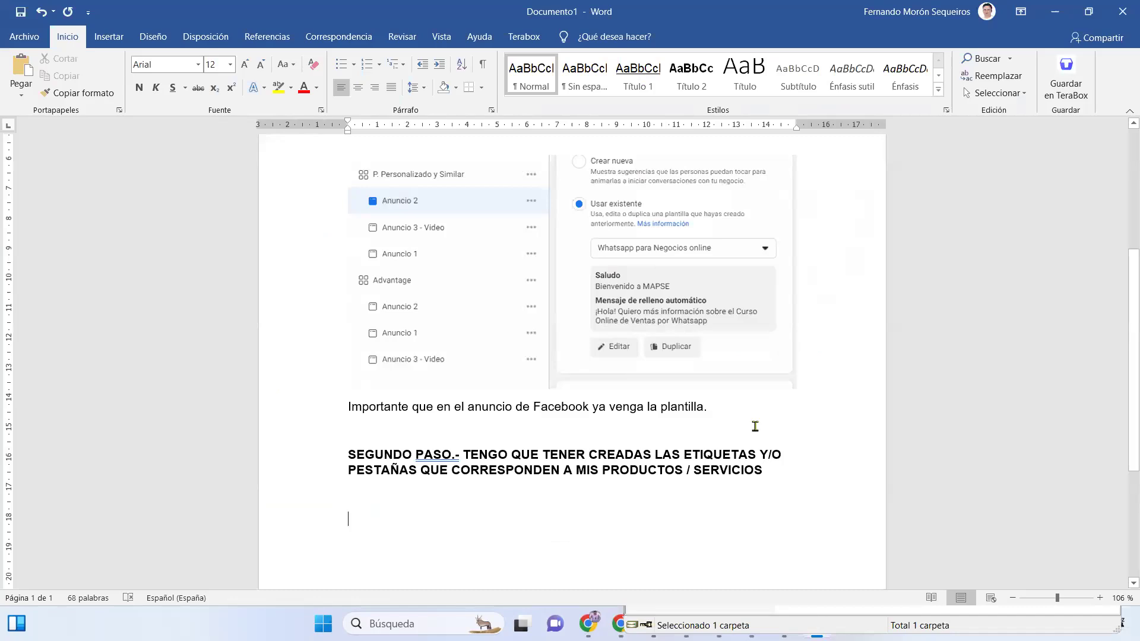
scroll(755, 427, "up", 7)
scroll(755, 426, "down", 6)
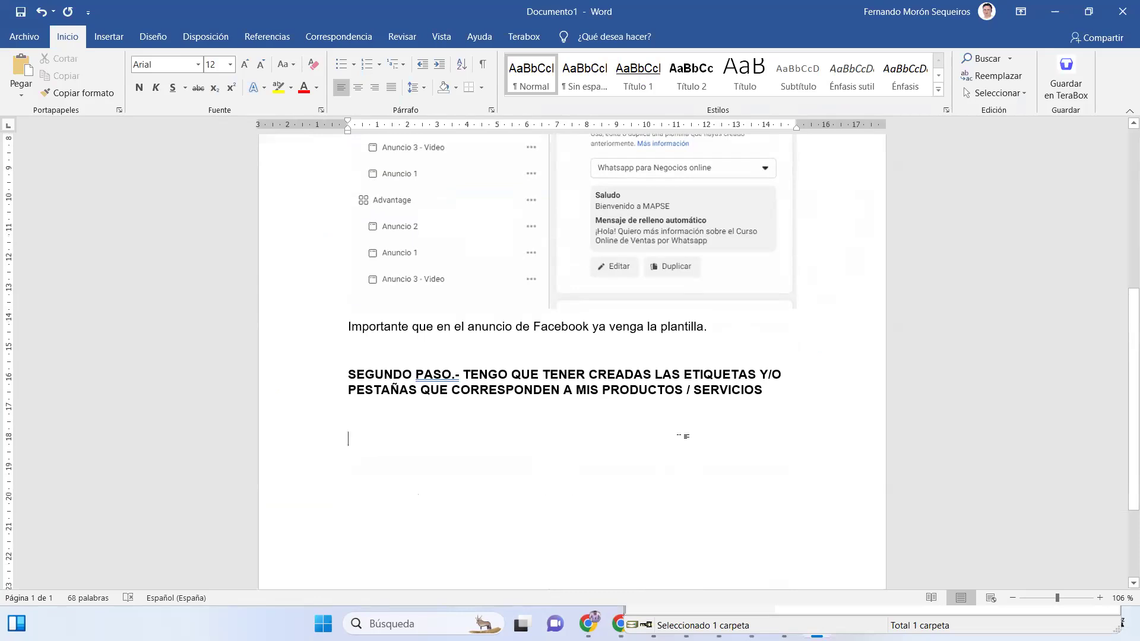
key("alt+Tab")
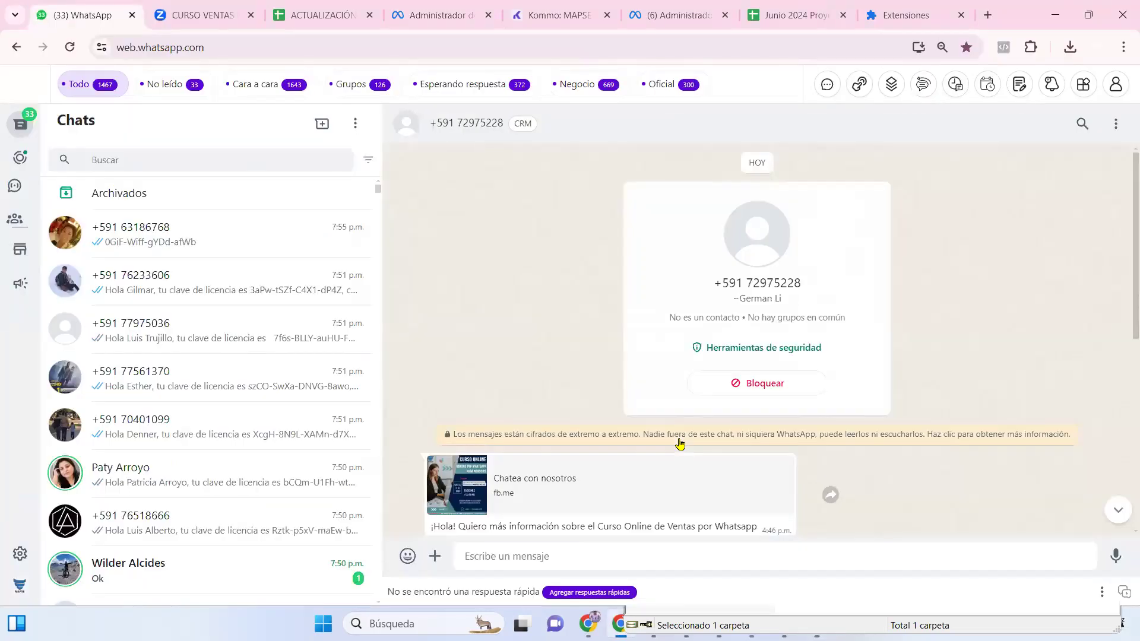
key("Caps_Lock")
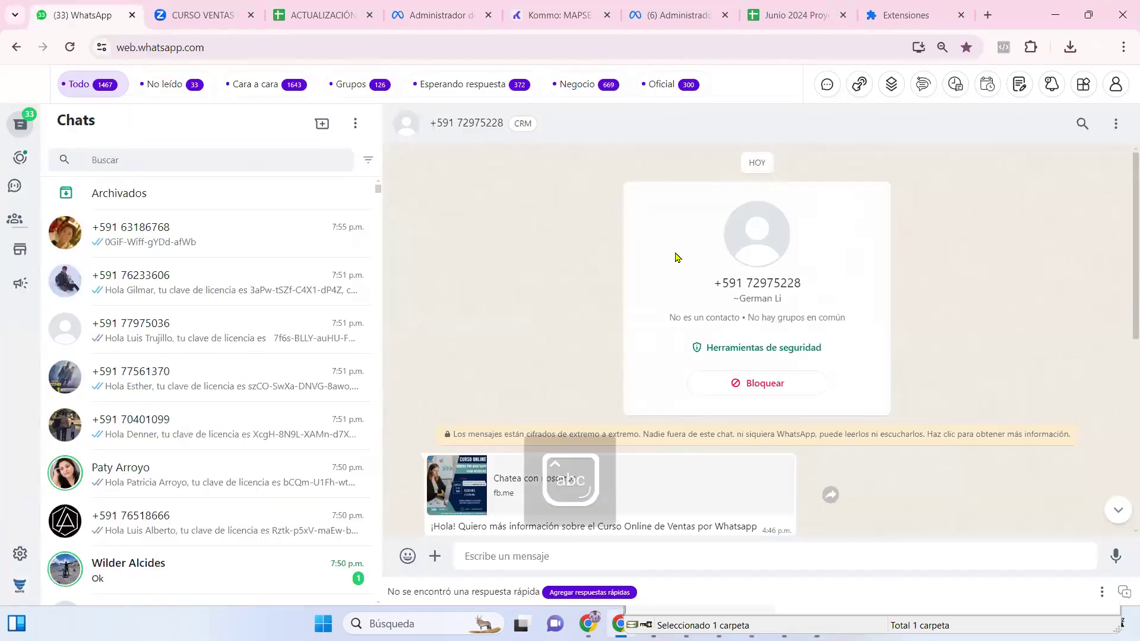
left_click(829, 89)
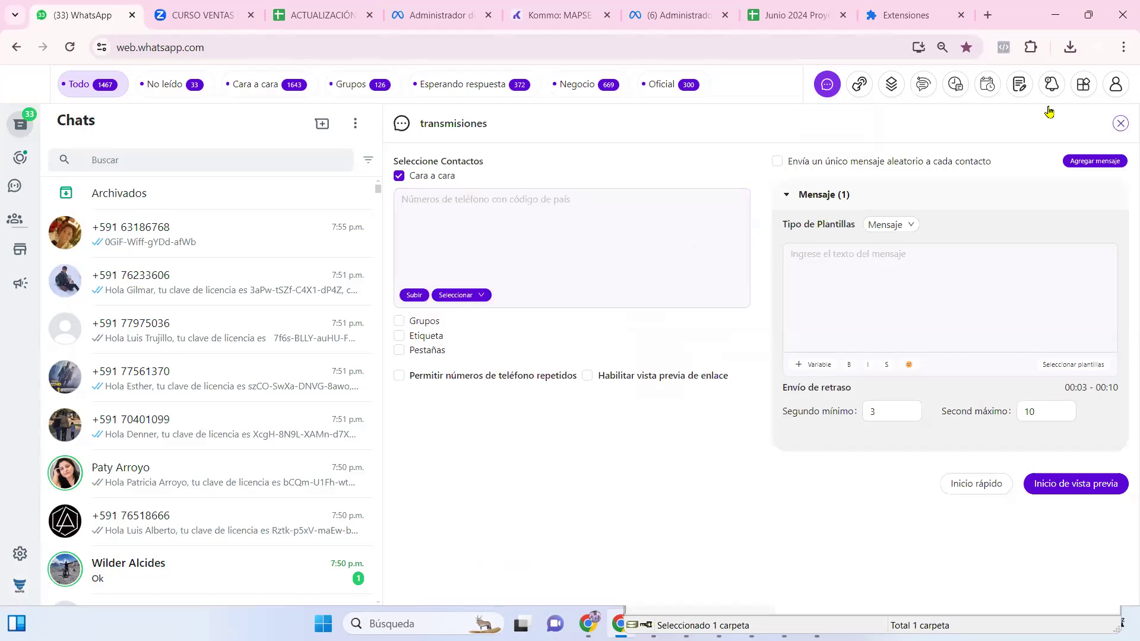
Close the transmisiones tool and look over the existing tabs in the Pestañas tool
key("Escape")
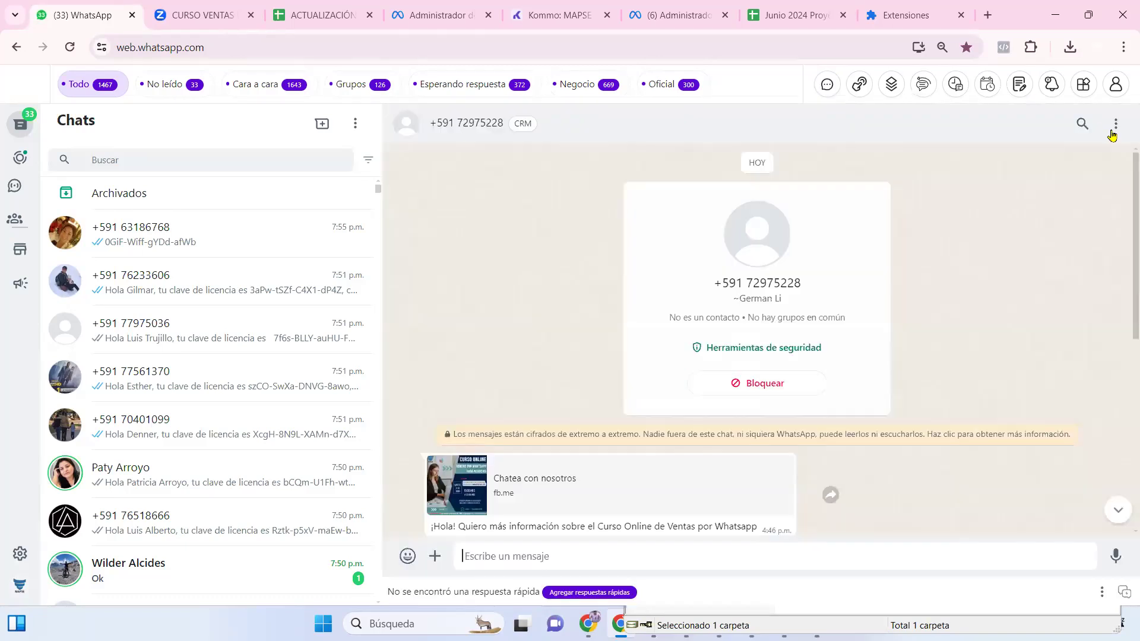
left_click(861, 92)
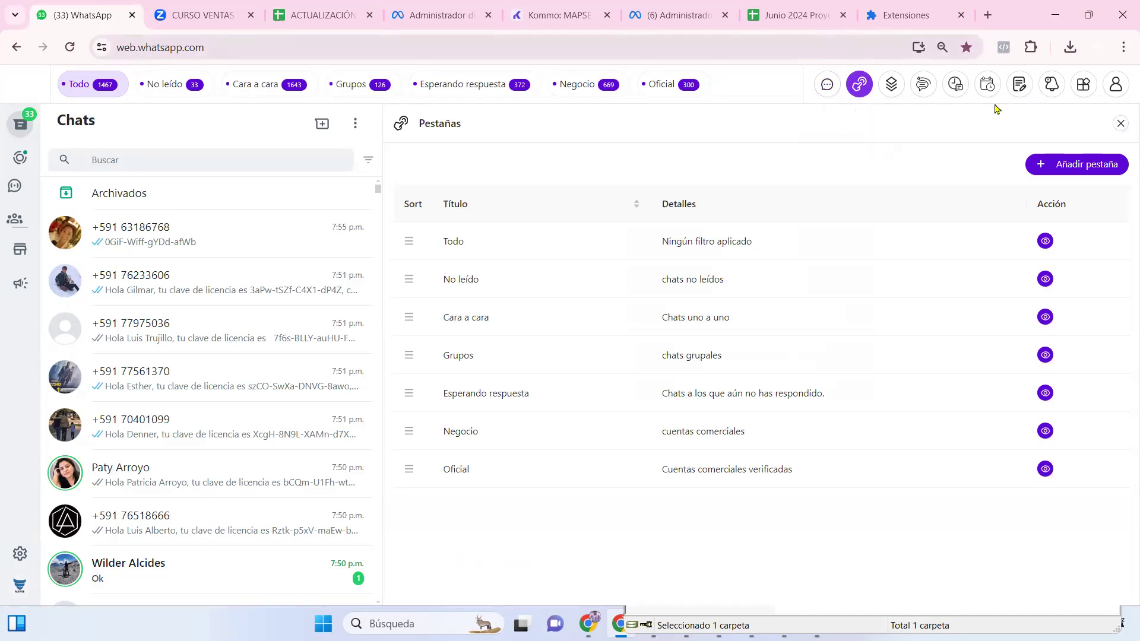
left_click(1122, 124)
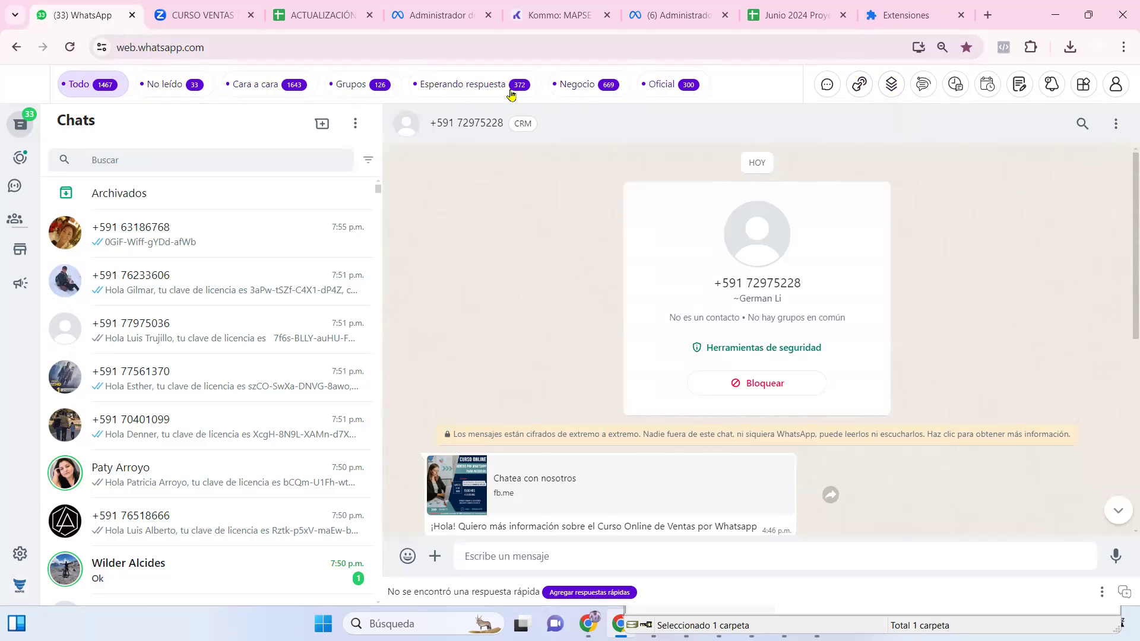
Examine the chats filtered by Cara a cara and Negocio, and return to the Todo list
left_click(241, 90)
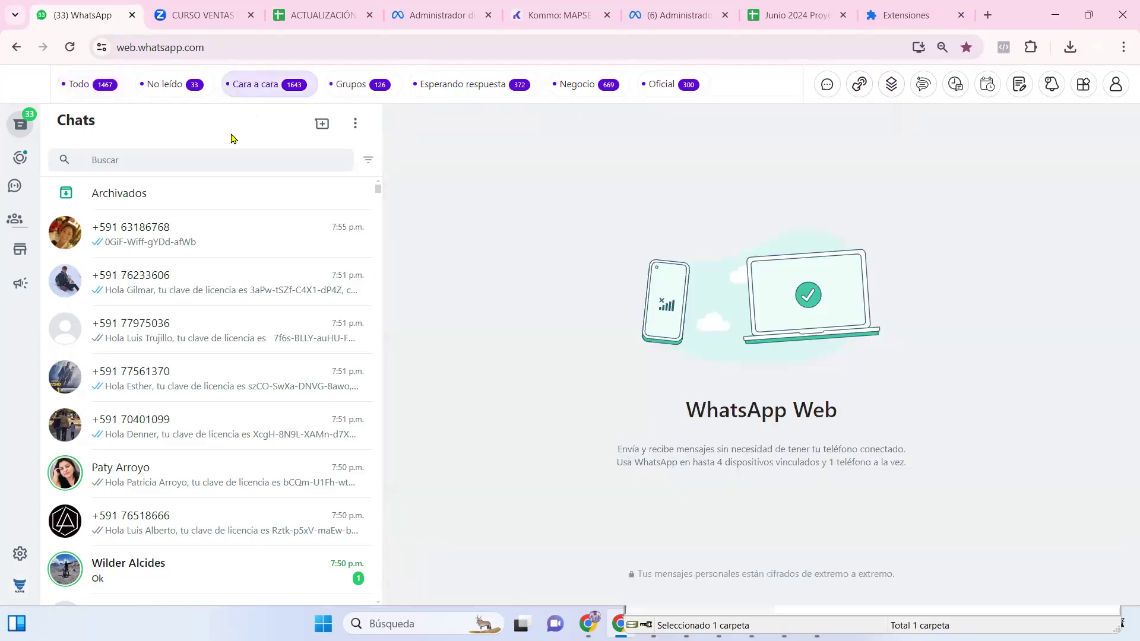
scroll(244, 280, "down", 5)
scroll(248, 279, "up", 5)
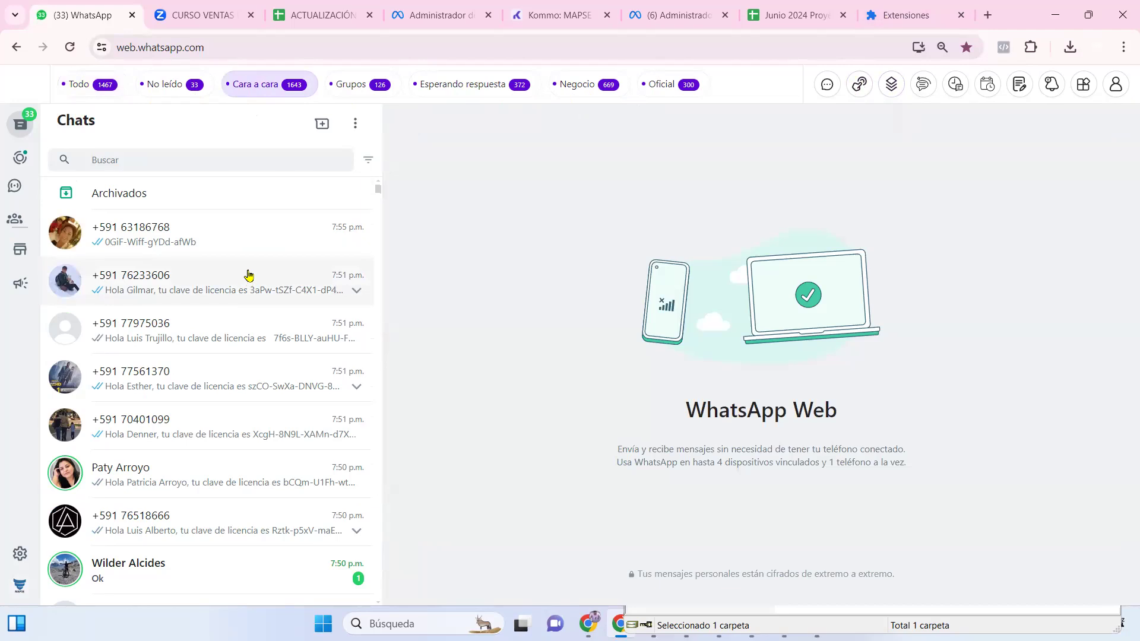
scroll(247, 275, "down", 5)
scroll(247, 275, "up", 5)
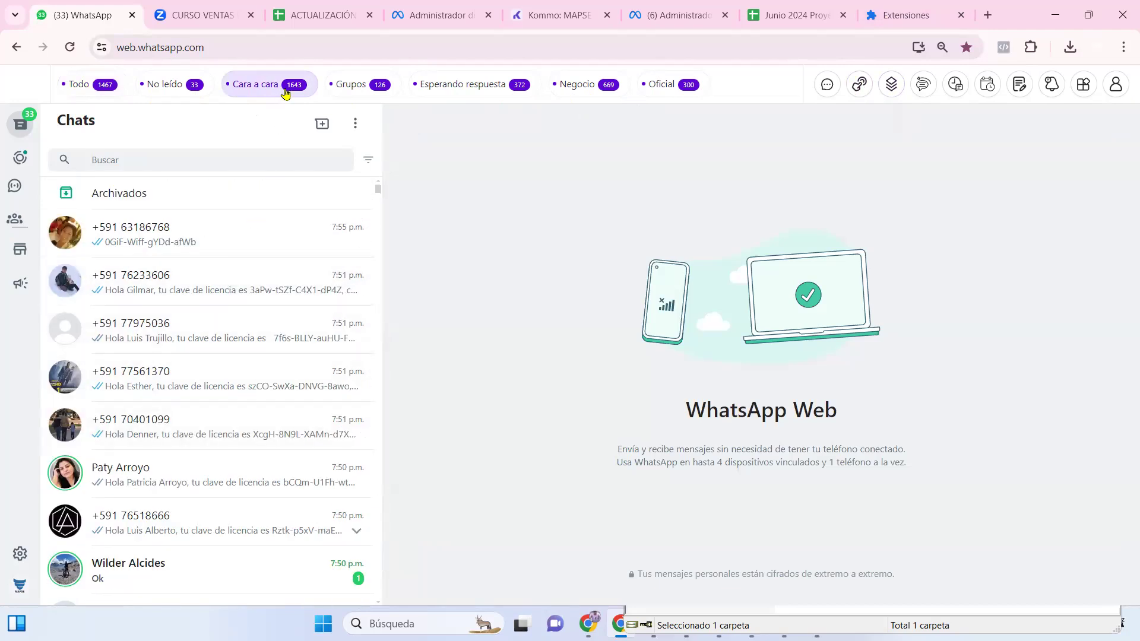
left_click(581, 88)
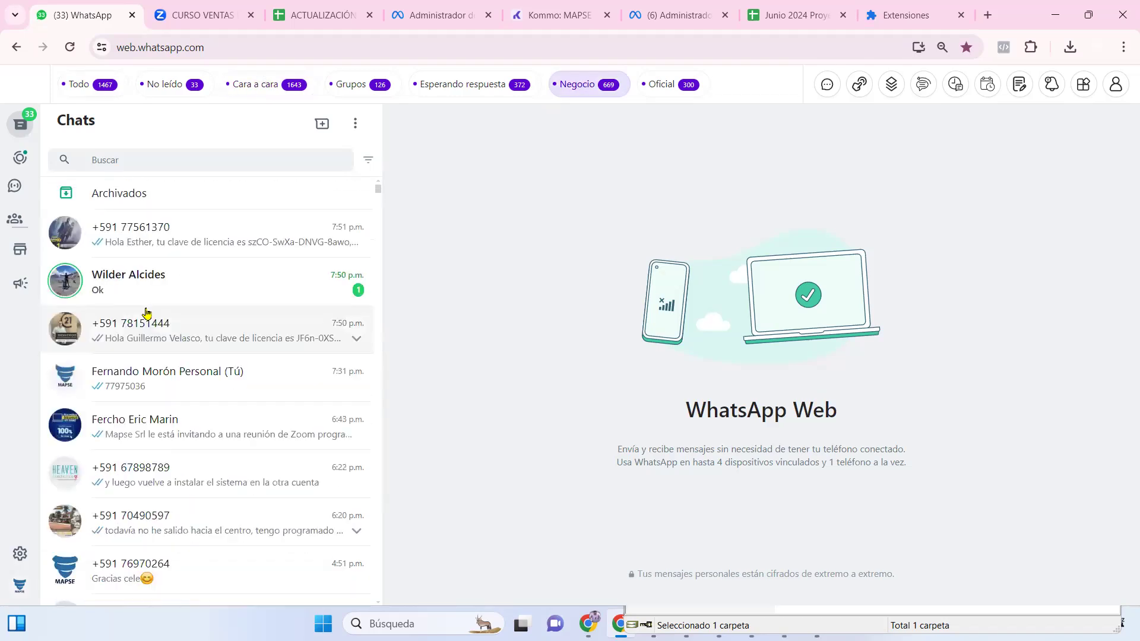
left_click(112, 87)
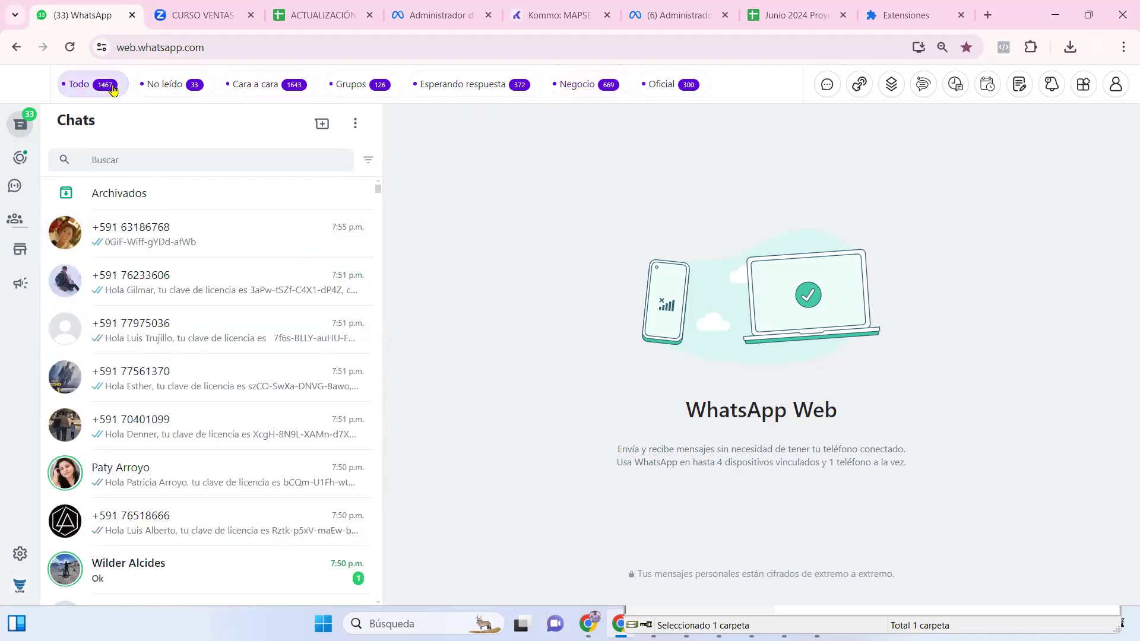
Hide the Cara a cara, Esperando respuesta, Negocio and Oficial tabs and underline the remaining No leído and Grupos filters
left_click(856, 87)
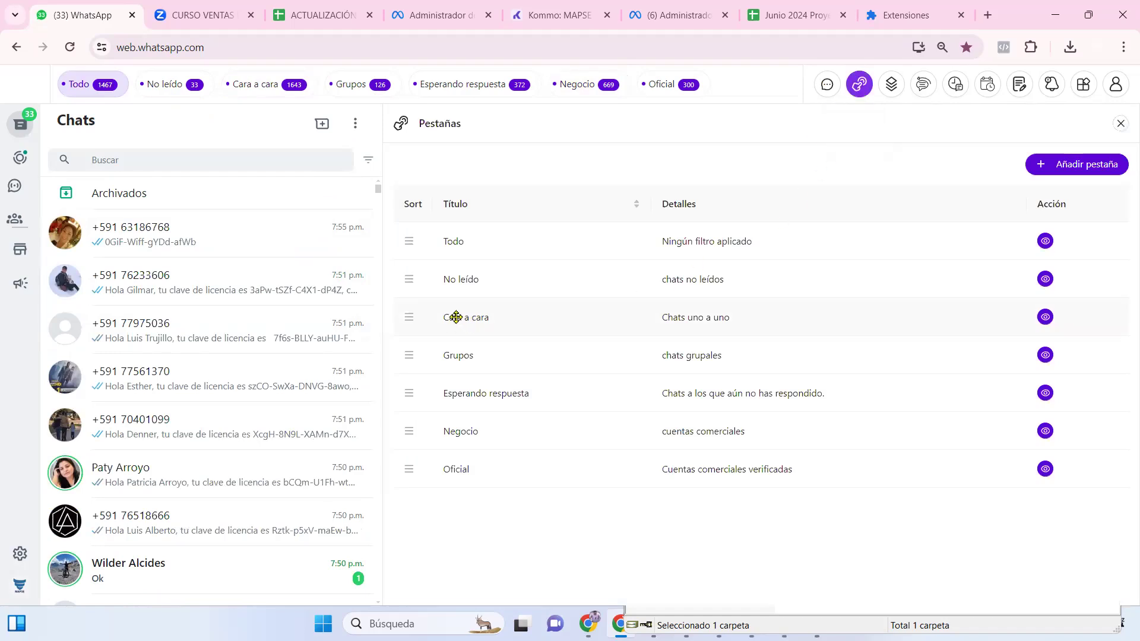
left_click(1047, 319)
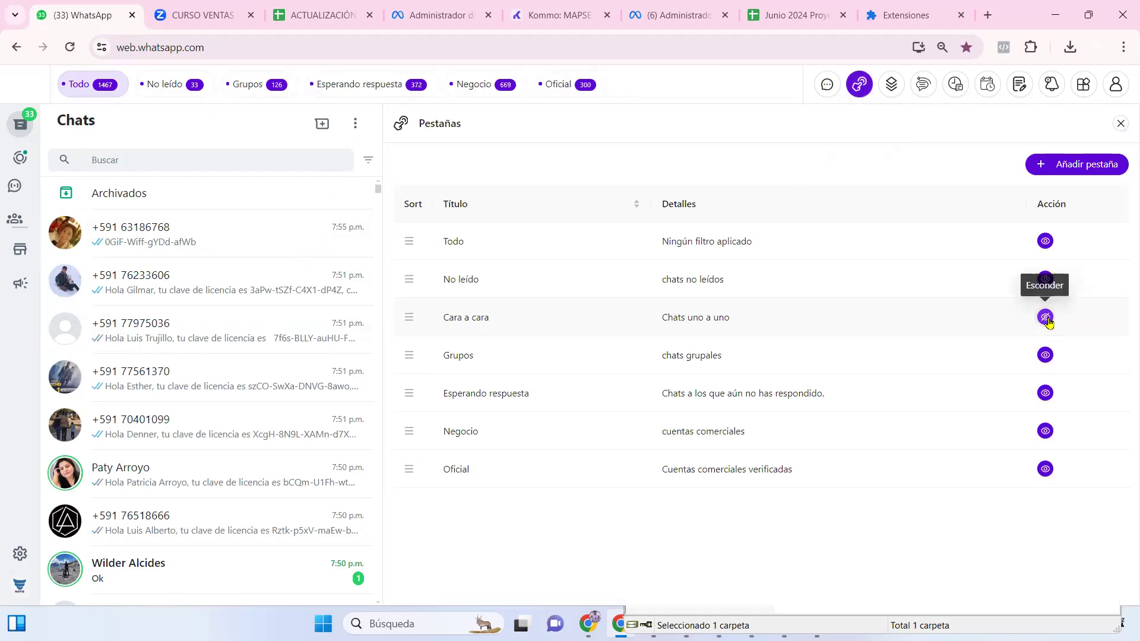
left_click(1047, 395)
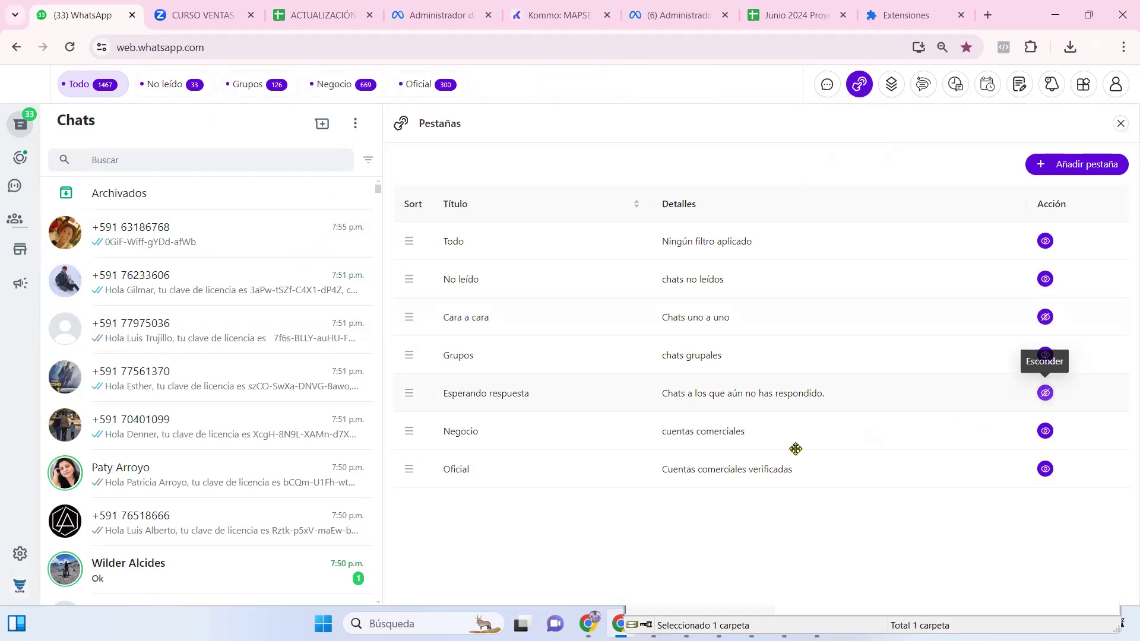
left_click(1044, 433)
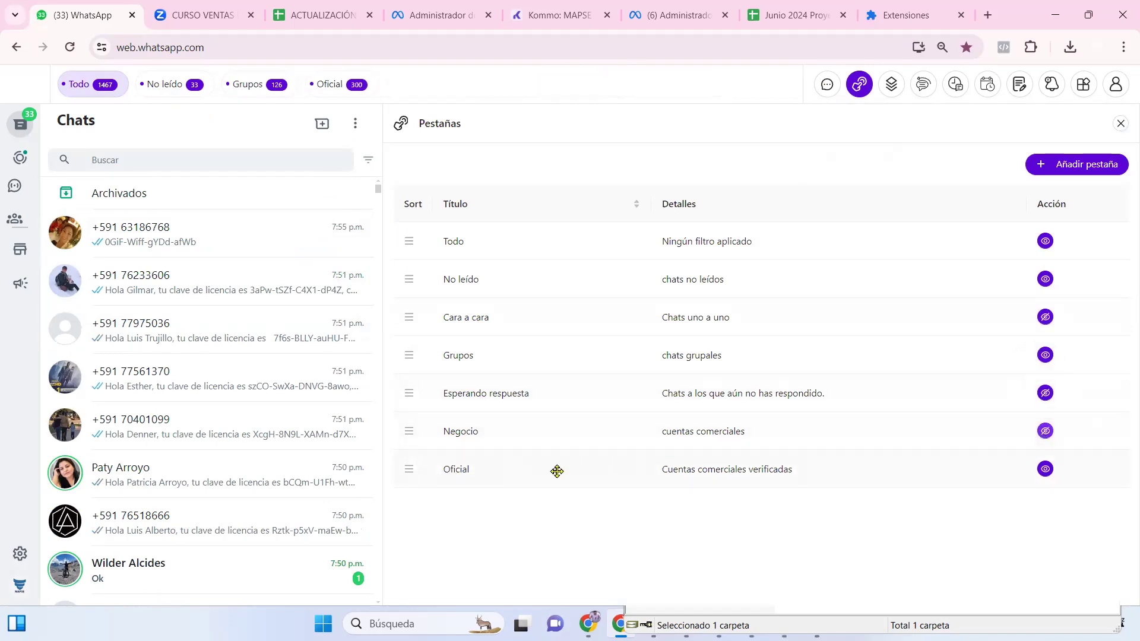
left_click(1045, 469)
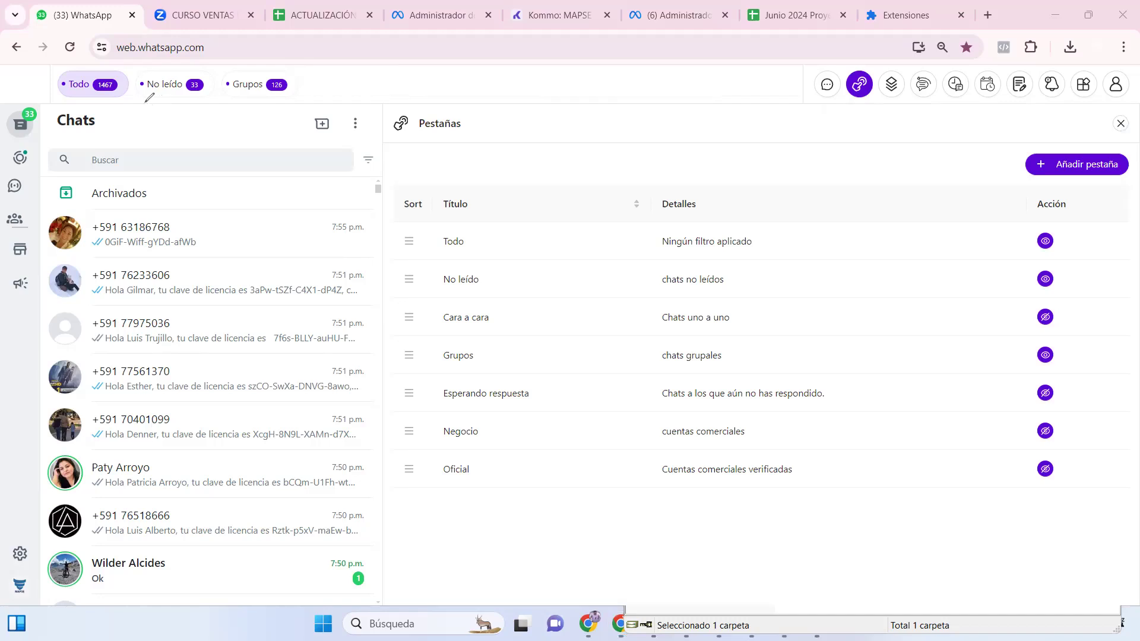
left_click_drag(142, 103, 280, 103)
Switch to the Word document to check the SEGUNDO PASO heading and return to WhatsApp Web
key("alt+Tab")
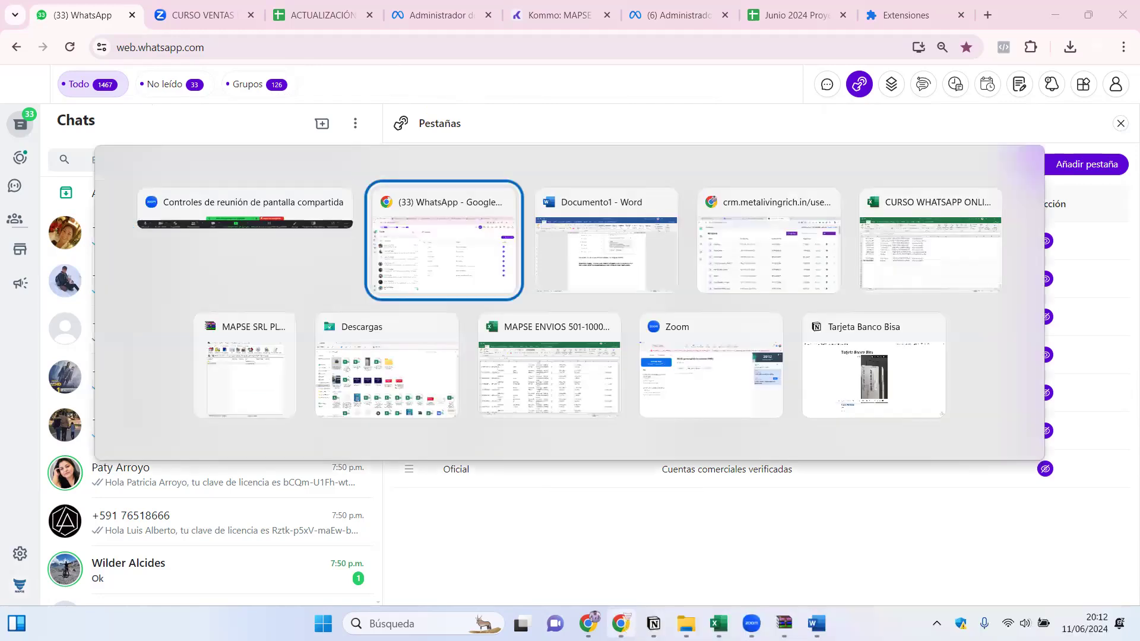
key("alt+Tab")
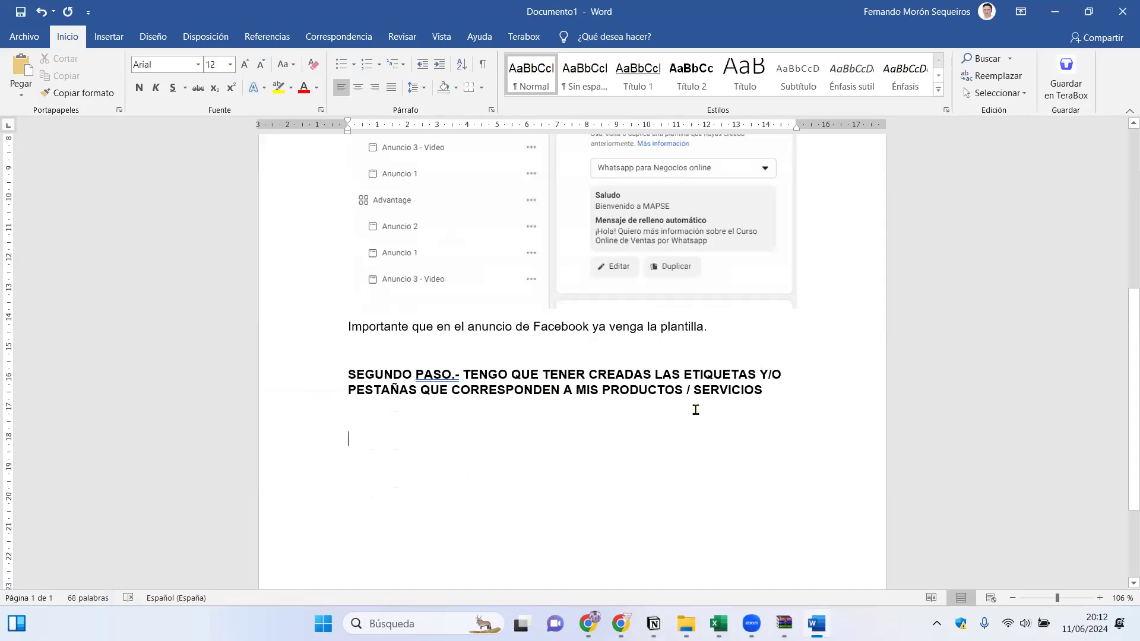
key("alt+Tab")
key("alt+Tab")
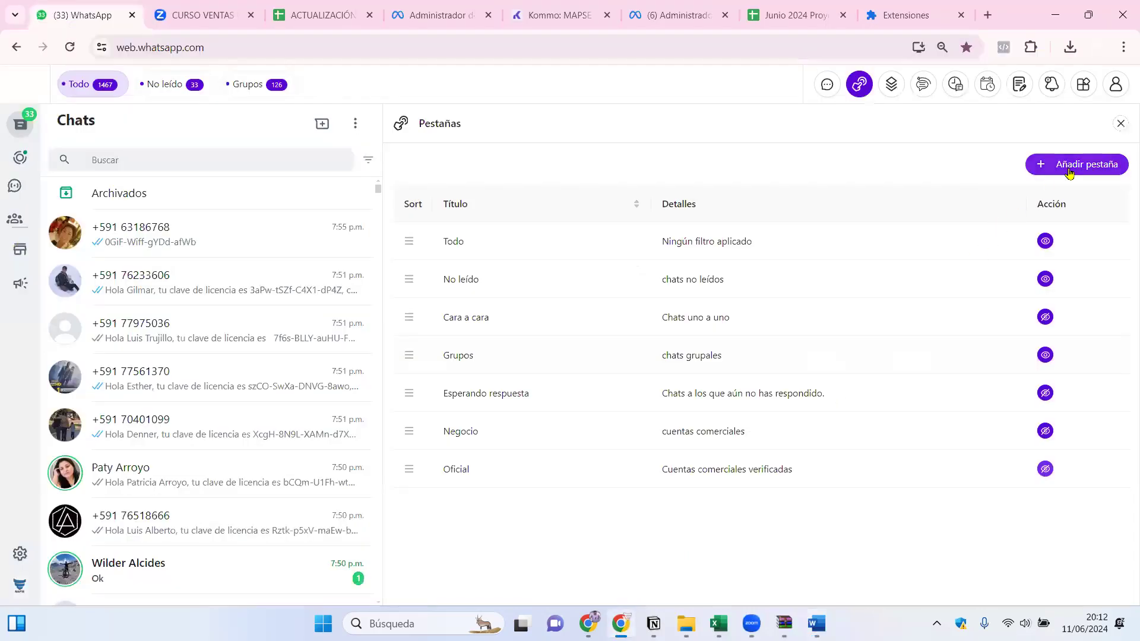
Add a new chat tab titled "FB PRESENCIAL" and save it without selecting any contacts
left_click(1069, 169)
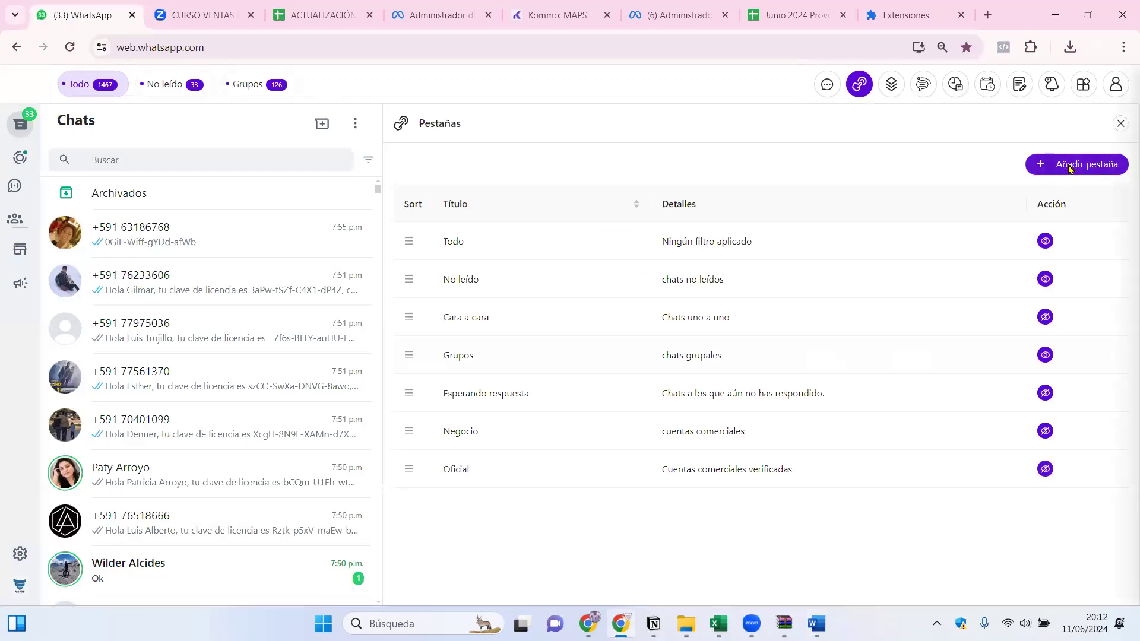
left_click(576, 152)
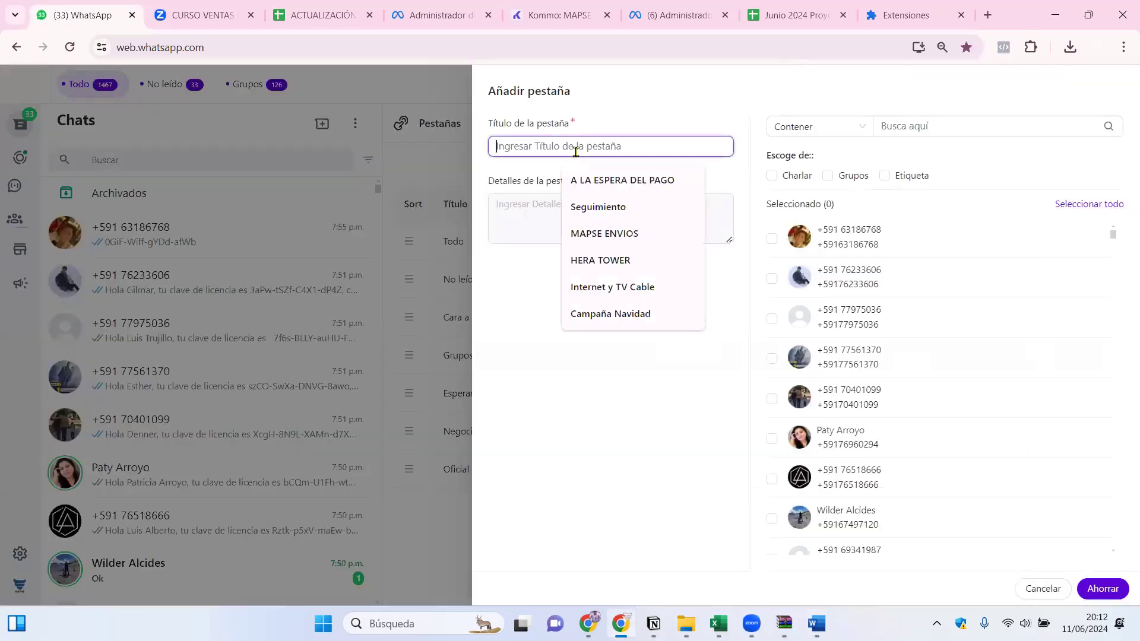
key("Caps_Lock")
type("FACEBOO")
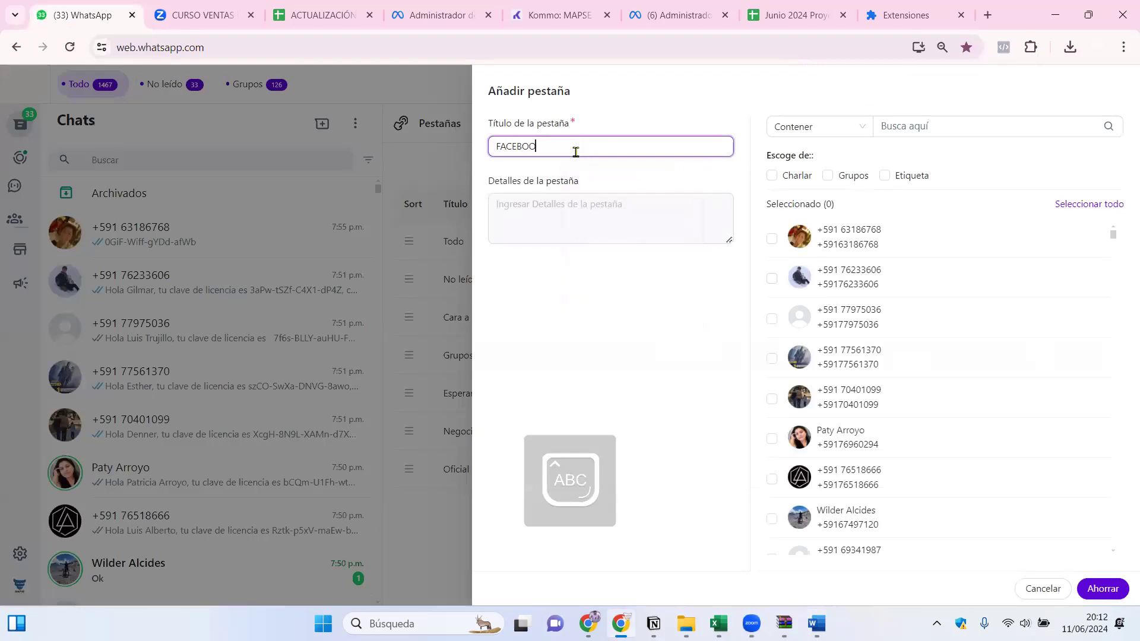
type("K PRESE")
key("BackSpace")
key("BackSpace")
key("BackSpace")
key("BackSpace")
key("BackSpace")
key("BackSpace")
key("BackSpace")
key("BackSpace")
key("BackSpace")
key("BackSpace")
key("BackSpace")
key("BackSpace")
key("BackSpace")
type("B PRESENCIAL")
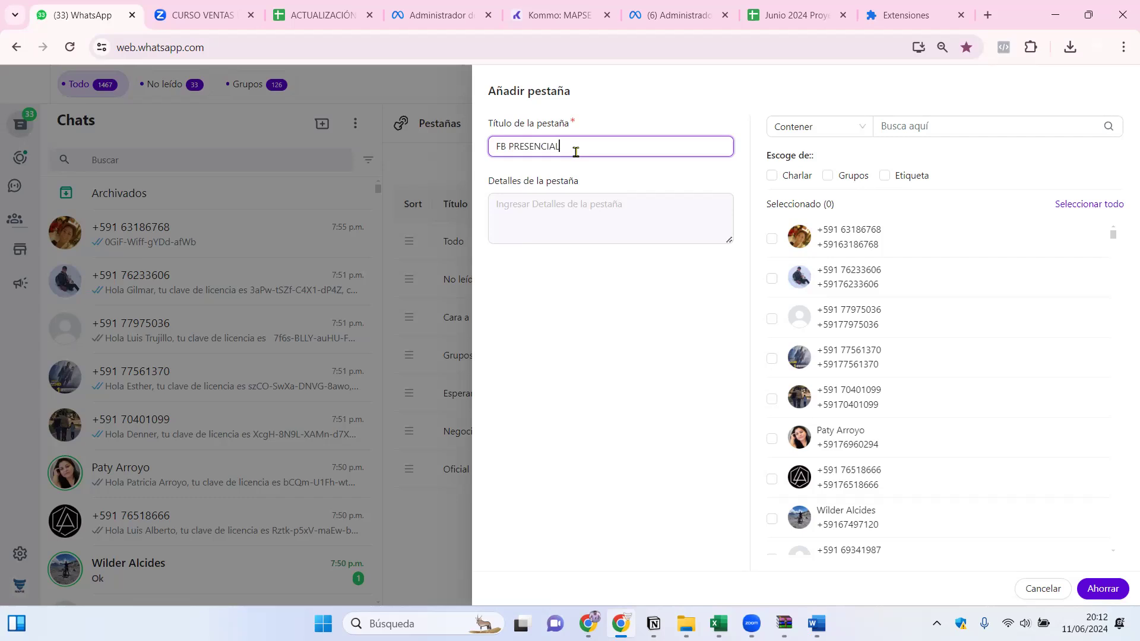
left_click(1108, 588)
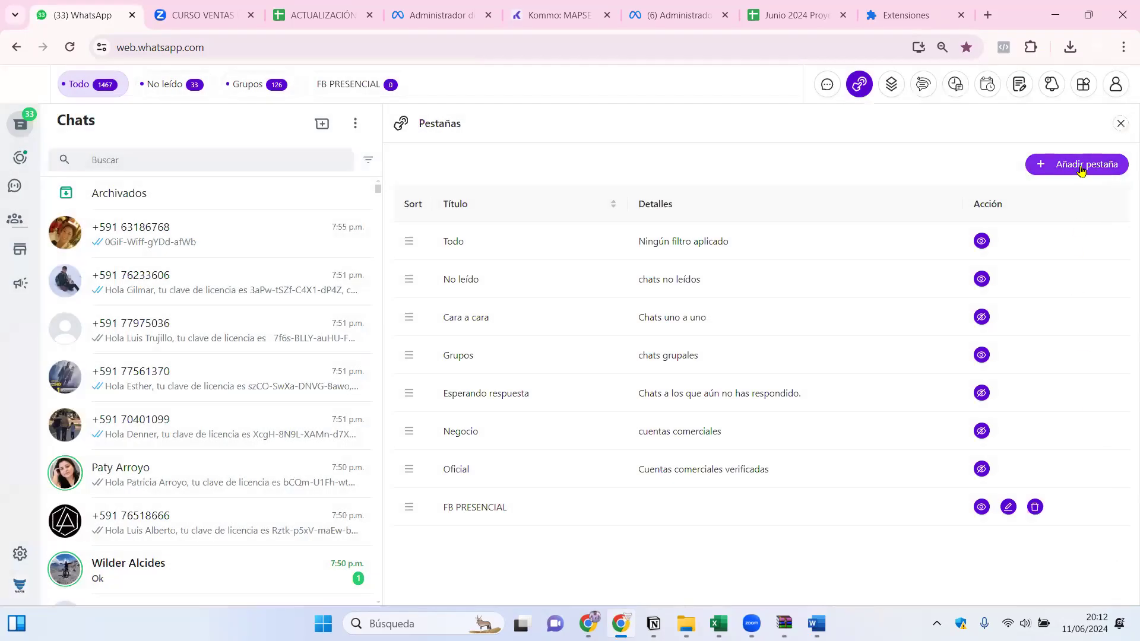
Add and save another empty chat tab titled "WS PRESENCIAL"
left_click(1082, 170)
left_click(612, 147)
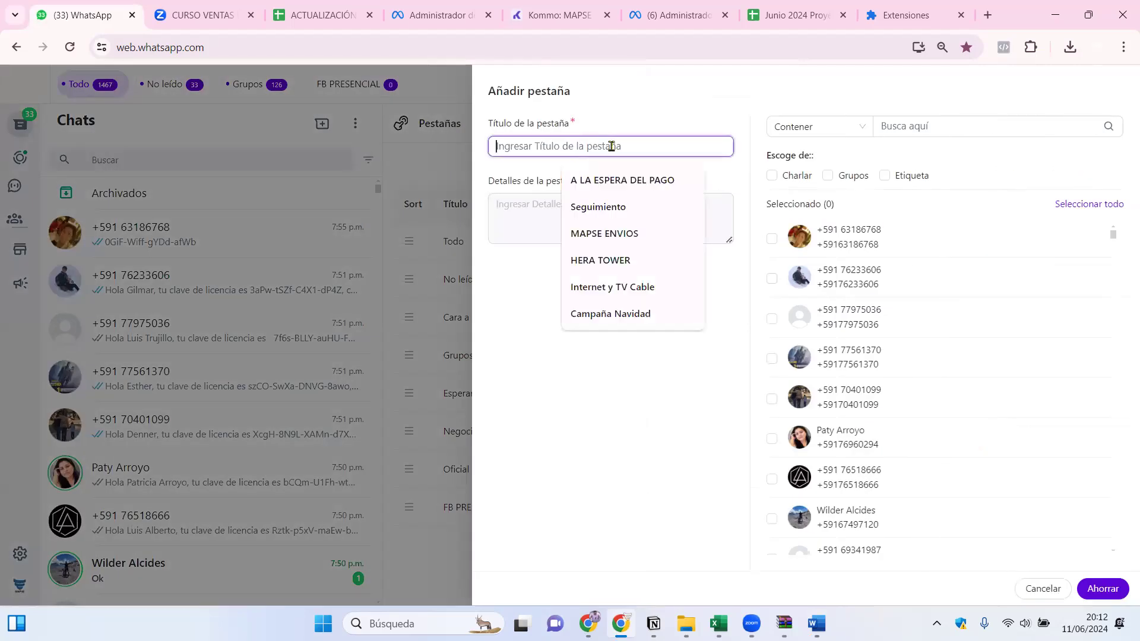
type("W")
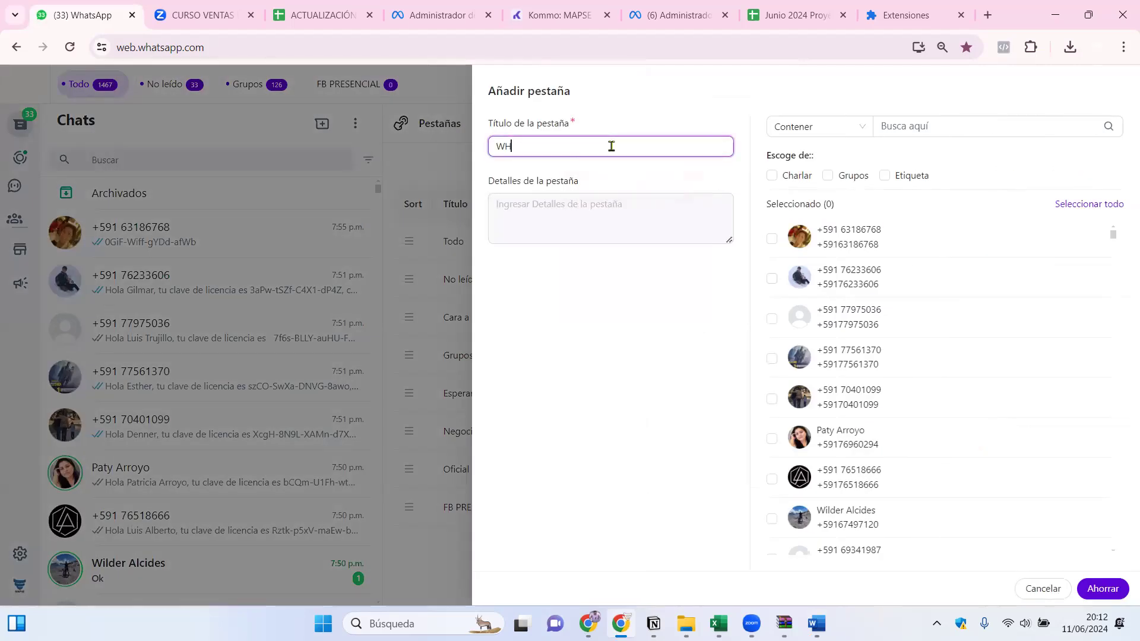
type("S PRESENCIAL")
left_click(1103, 589)
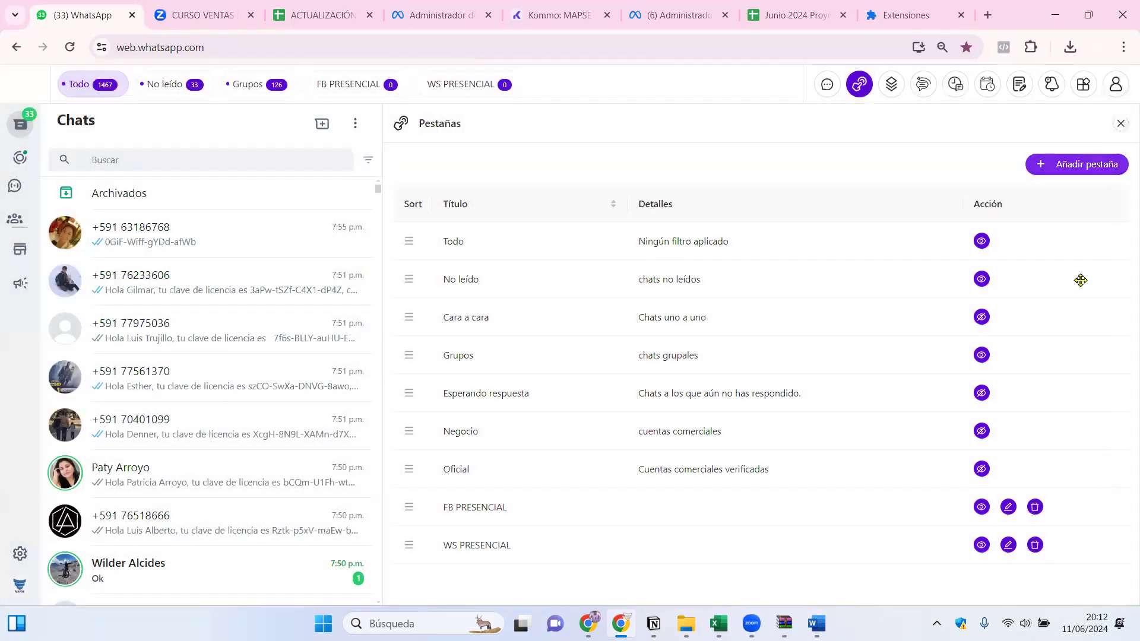
Add and save a third chat tab titled "FB ONLINE" without any contacts
left_click(1064, 173)
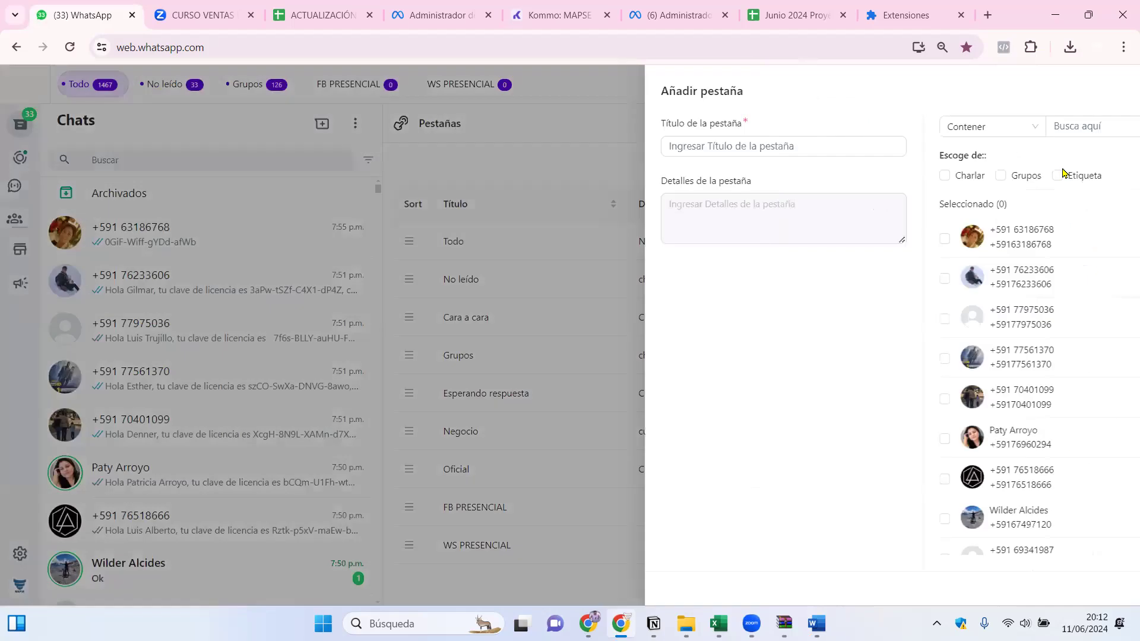
left_click(656, 147)
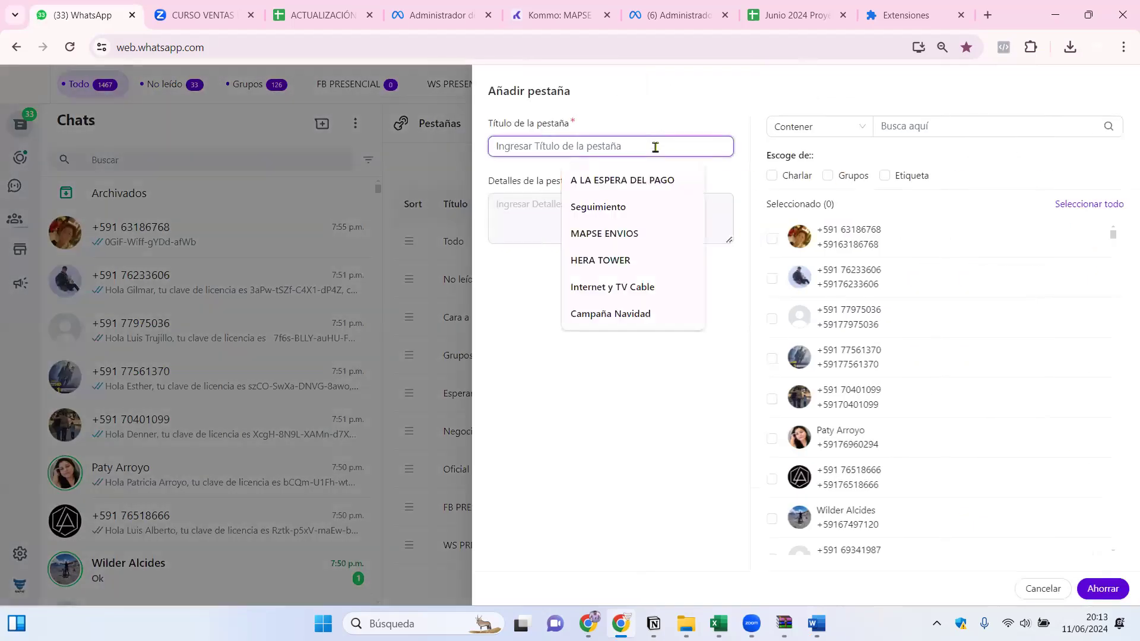
type("FB ONLINE")
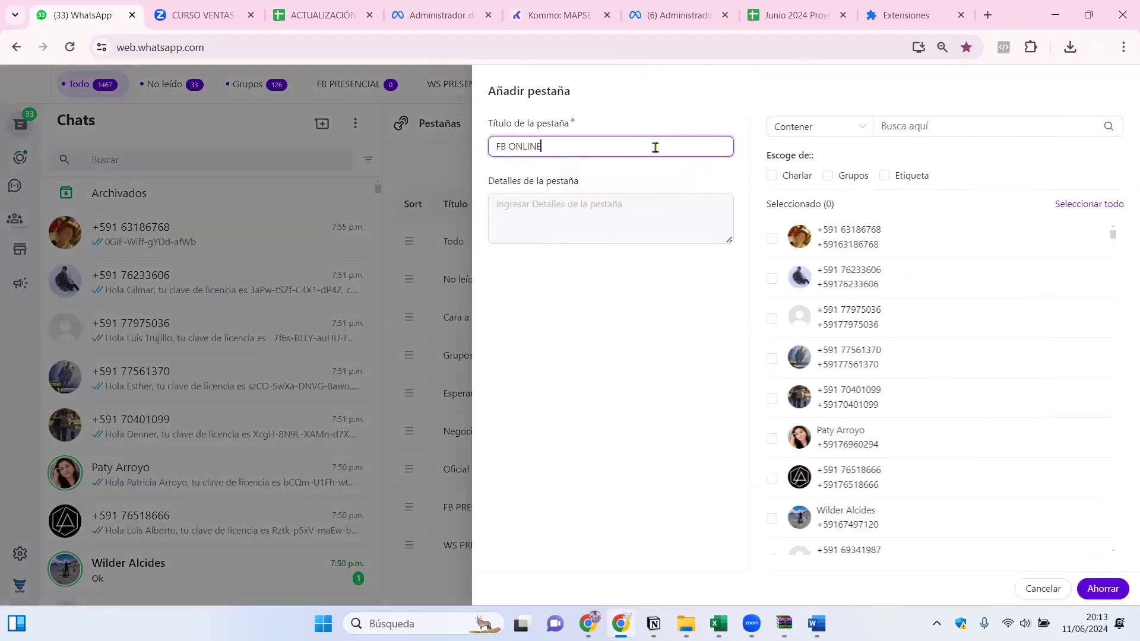
left_click(1103, 588)
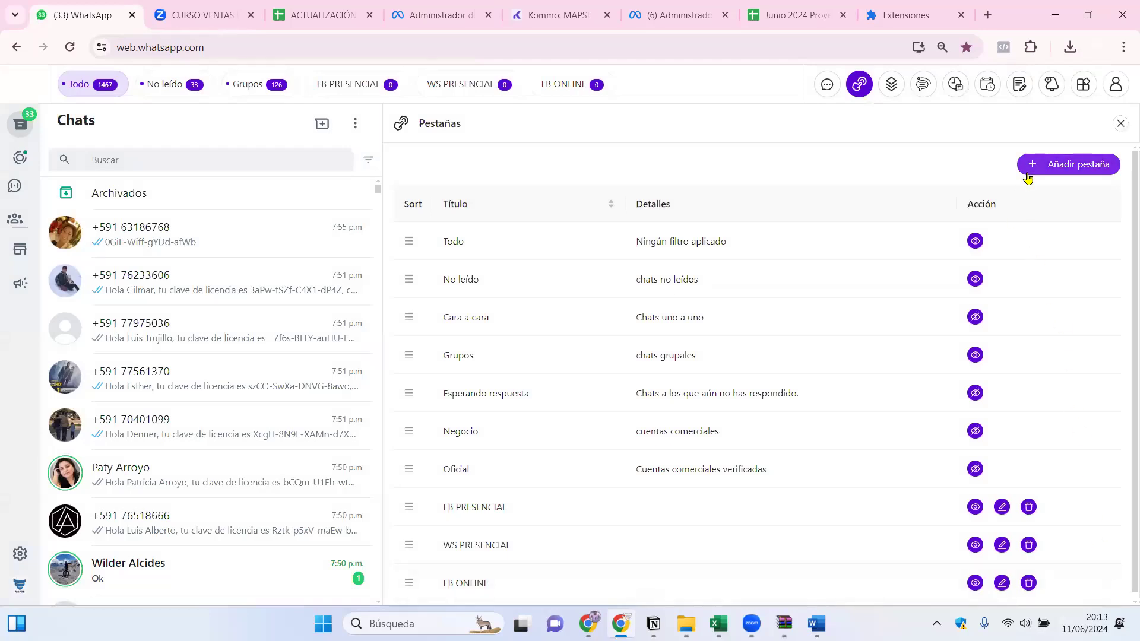
Add and save a fourth chat tab titled "WS ONLINE" without any contacts
left_click(1034, 166)
left_click(689, 148)
type("WS")
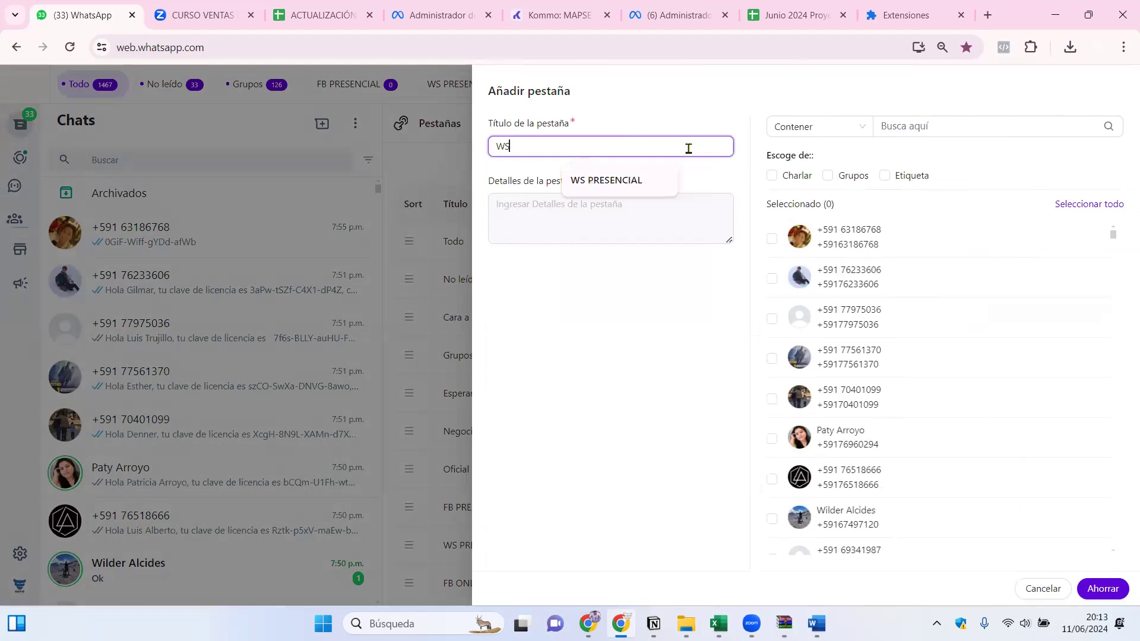
type(" ONLINE")
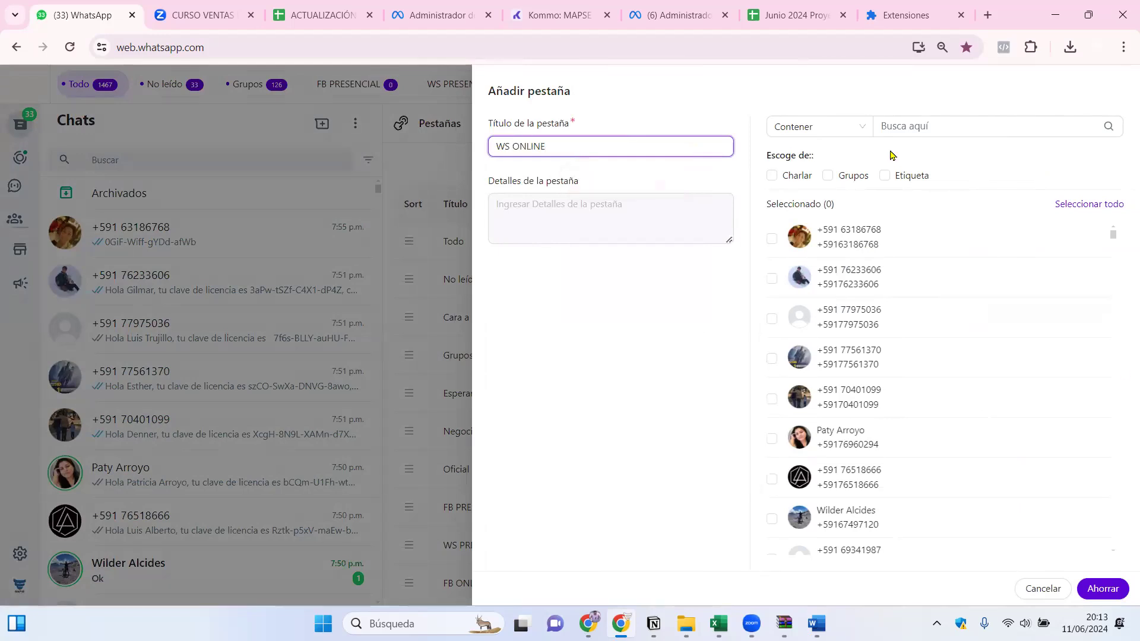
left_click(1092, 589)
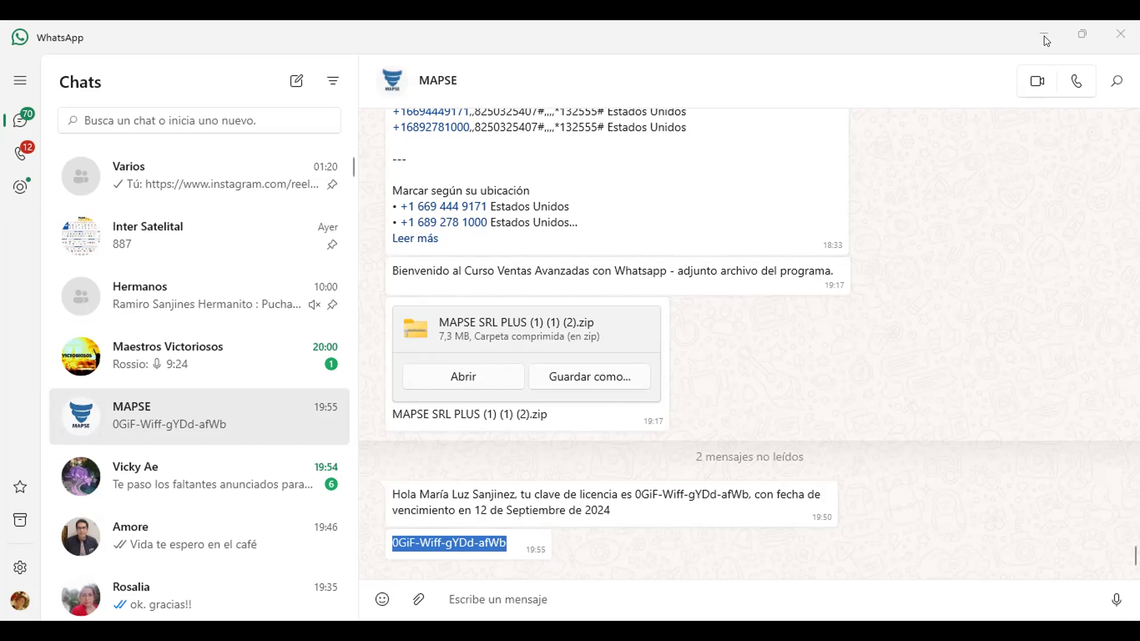
Minimize the WhatsApp desktop app, switch to WhatsApp Web in Chrome and look through the MAPSE chat's messages
left_click(1047, 41)
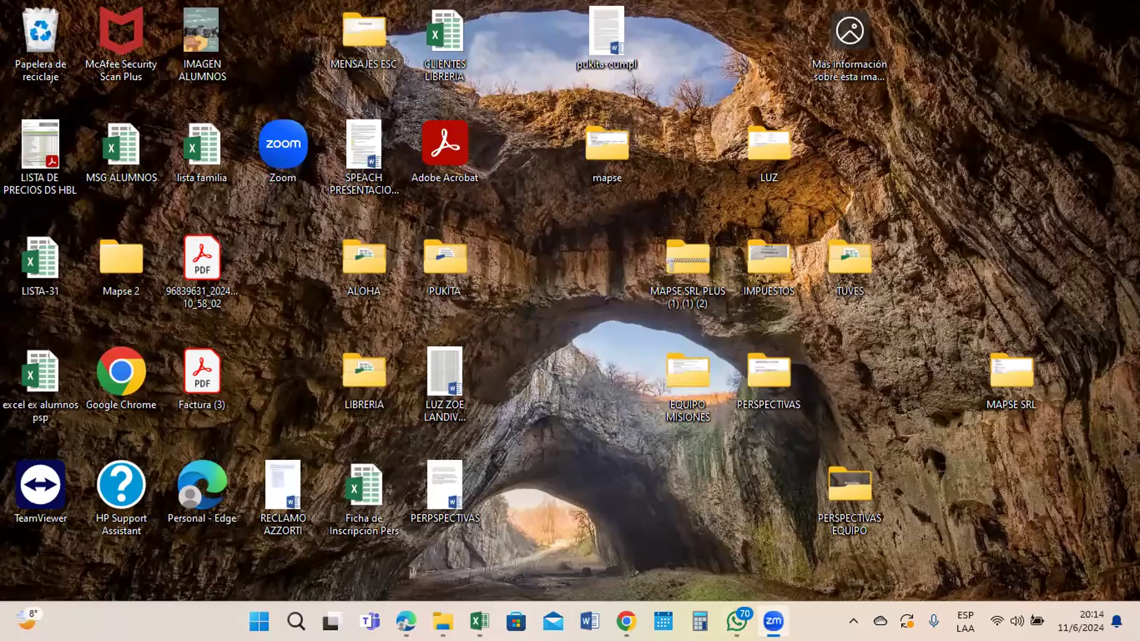
left_click(626, 621)
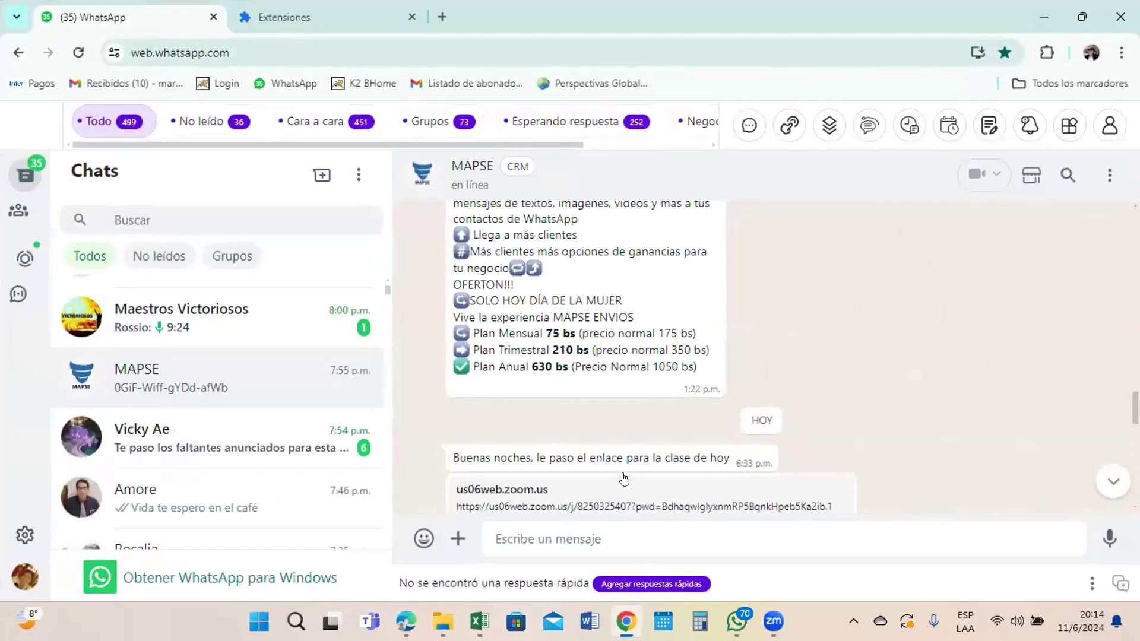
mouse_move(619, 474)
scroll(623, 344, "up", 6)
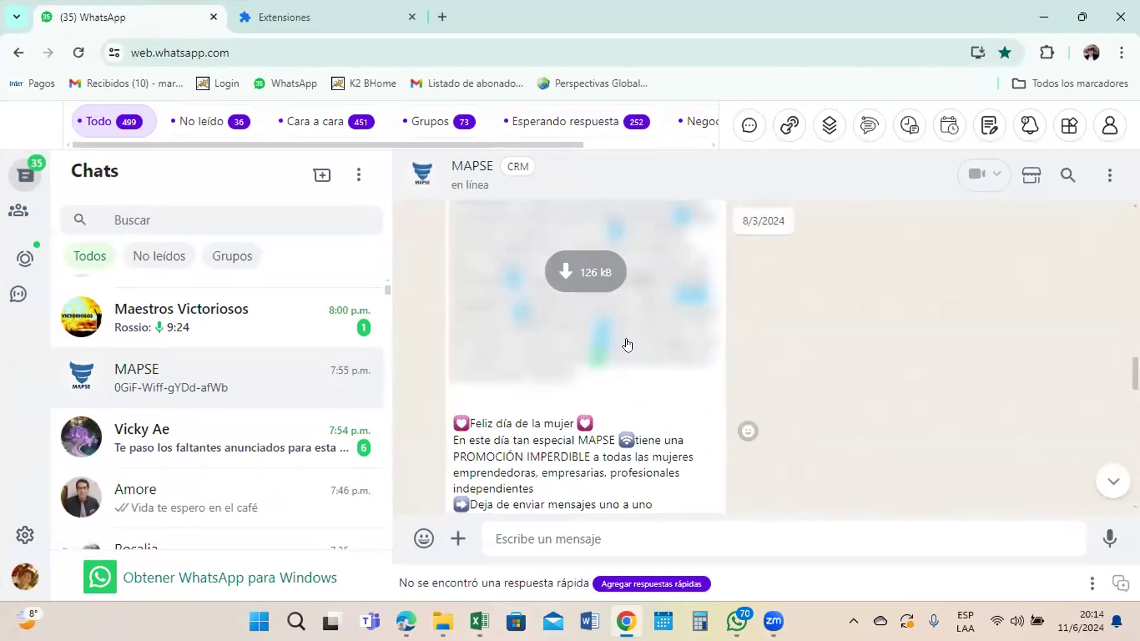
scroll(628, 344, "down", 5)
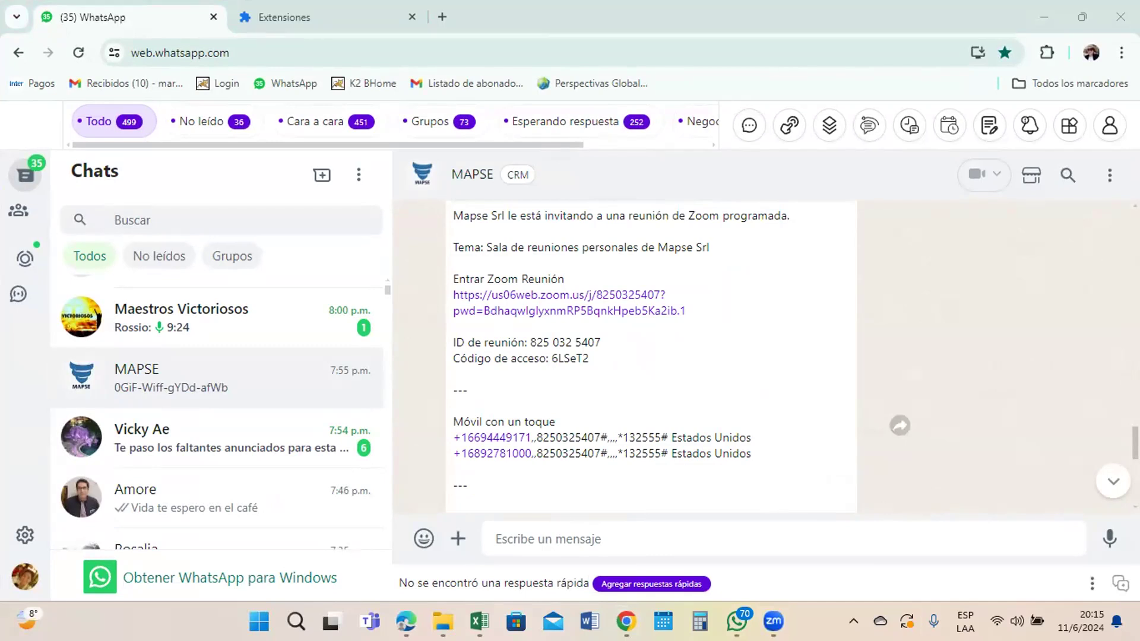
Minimize the WhatsApp Web browser window and switch to the Zoom window
left_click(1035, 13)
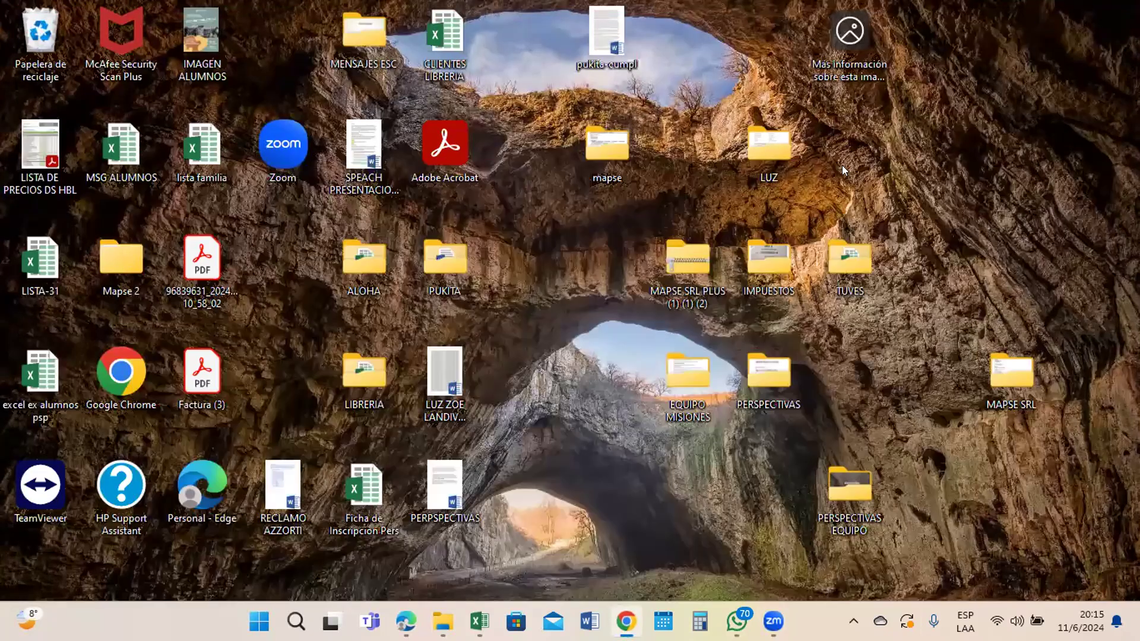
mouse_move(774, 609)
right_click(769, 615)
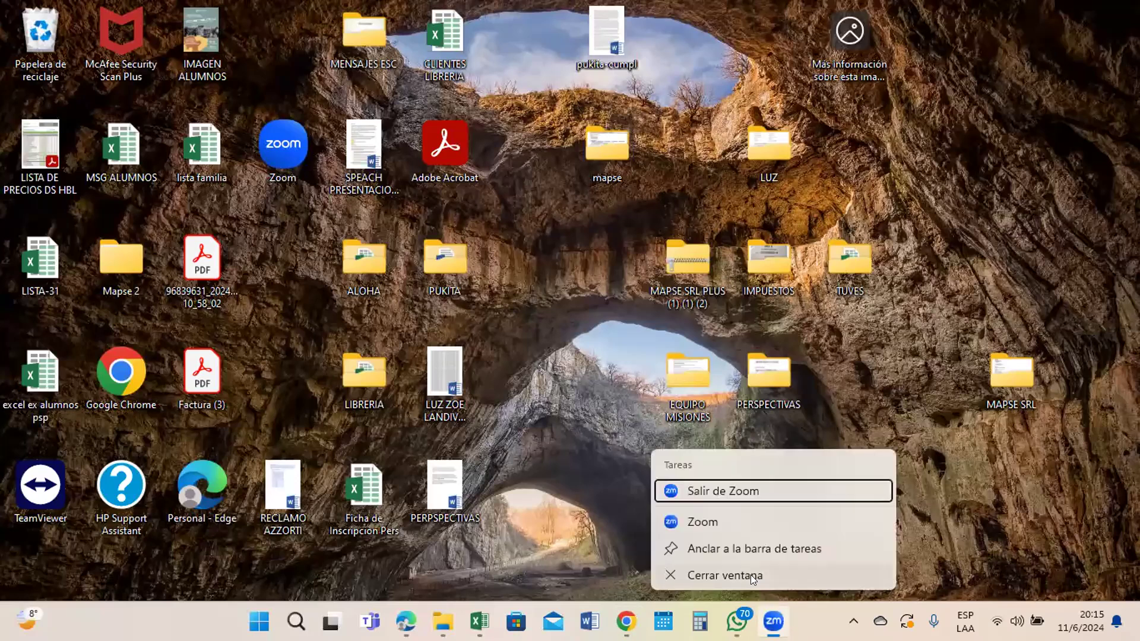
left_click(728, 519)
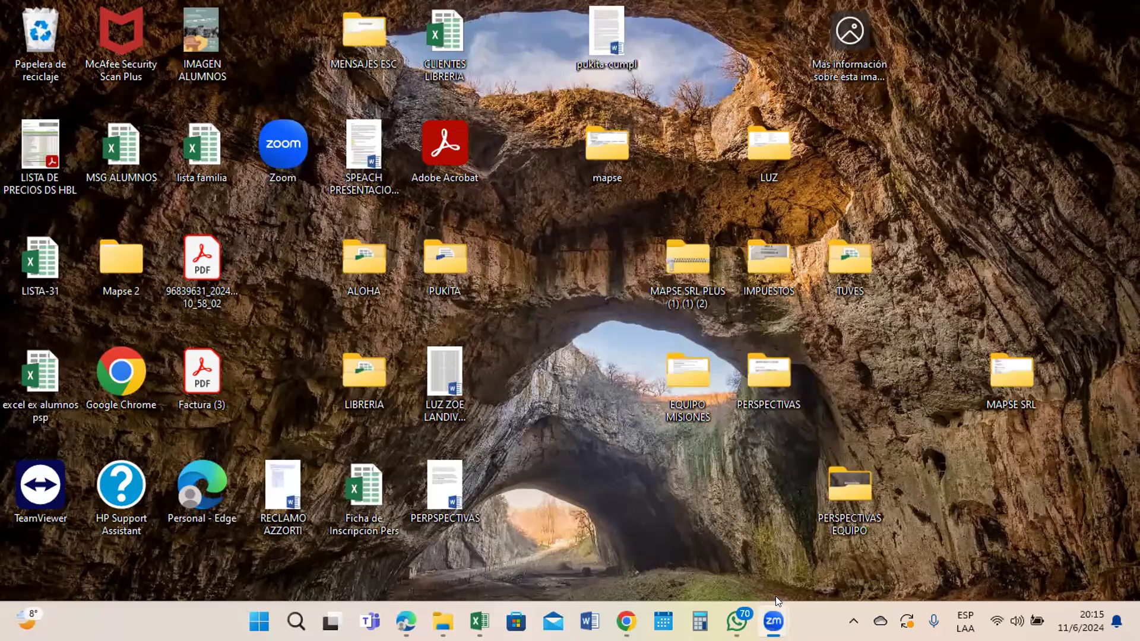
mouse_move(773, 622)
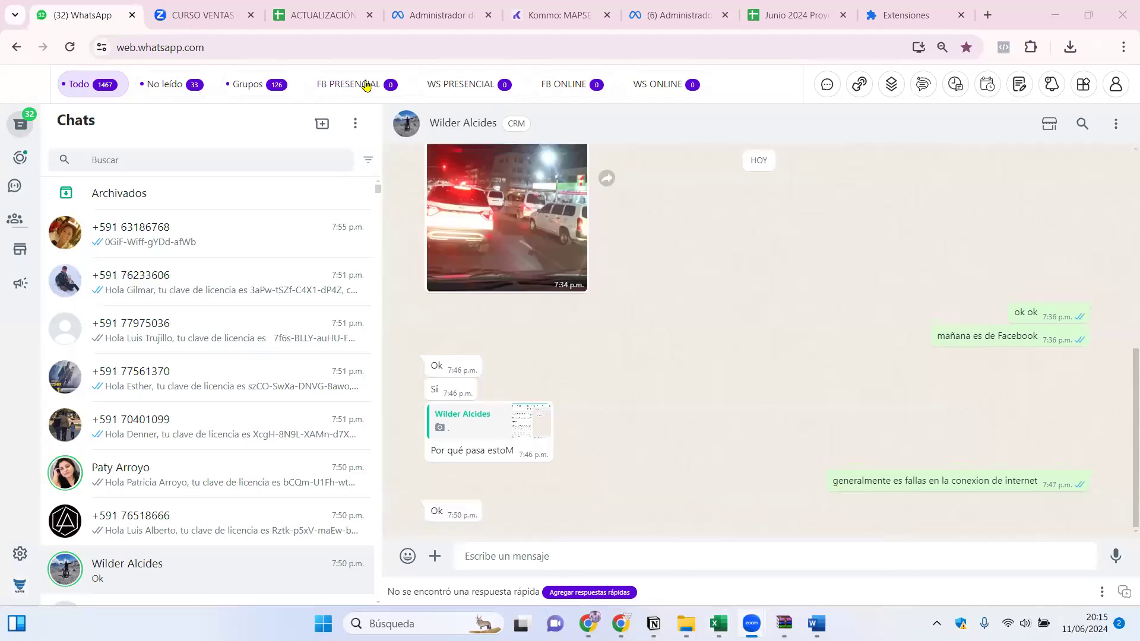
Check the chats in the FB PRESENCIAL, WS PRESENCIAL, FB ONLINE and WS ONLINE tabs, and return to all chats
left_click(362, 85)
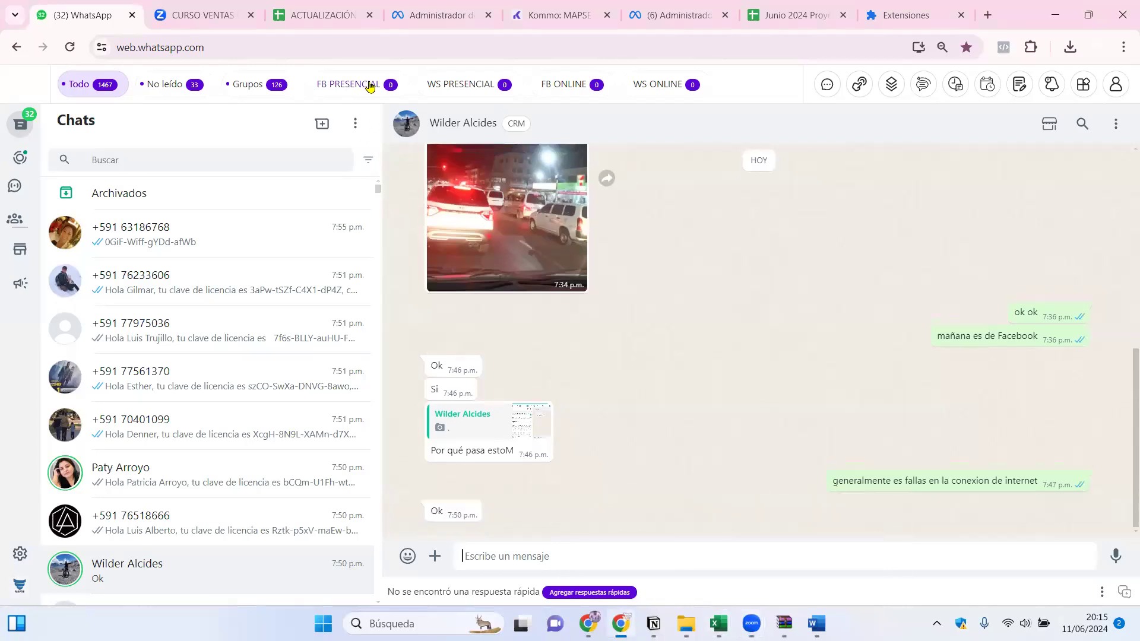
left_click(436, 86)
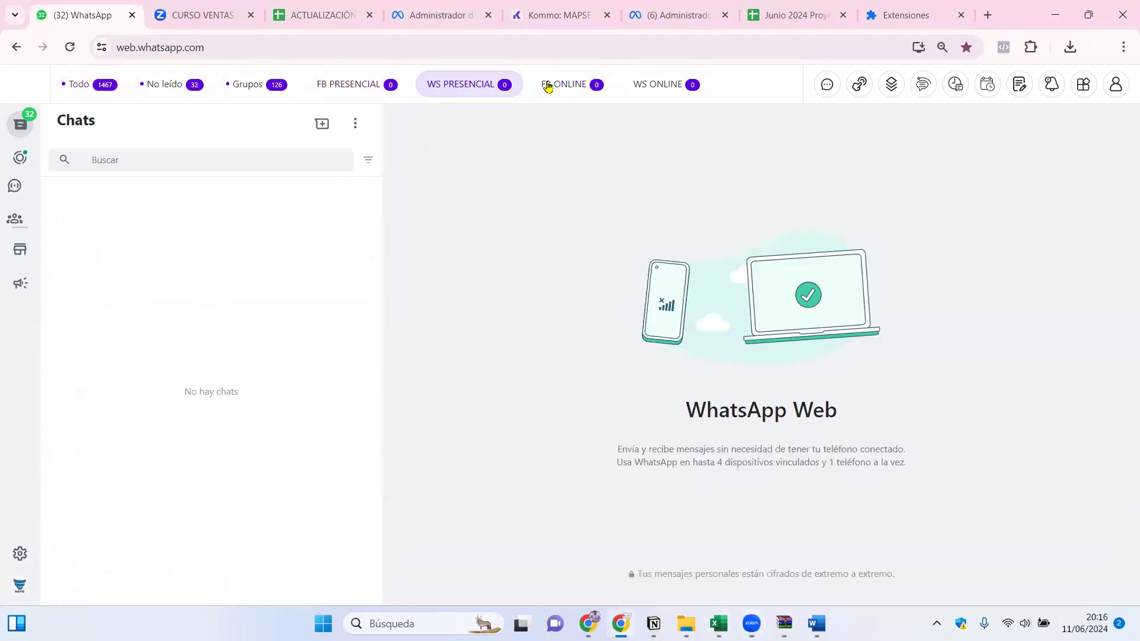
left_click(544, 85)
left_click(641, 88)
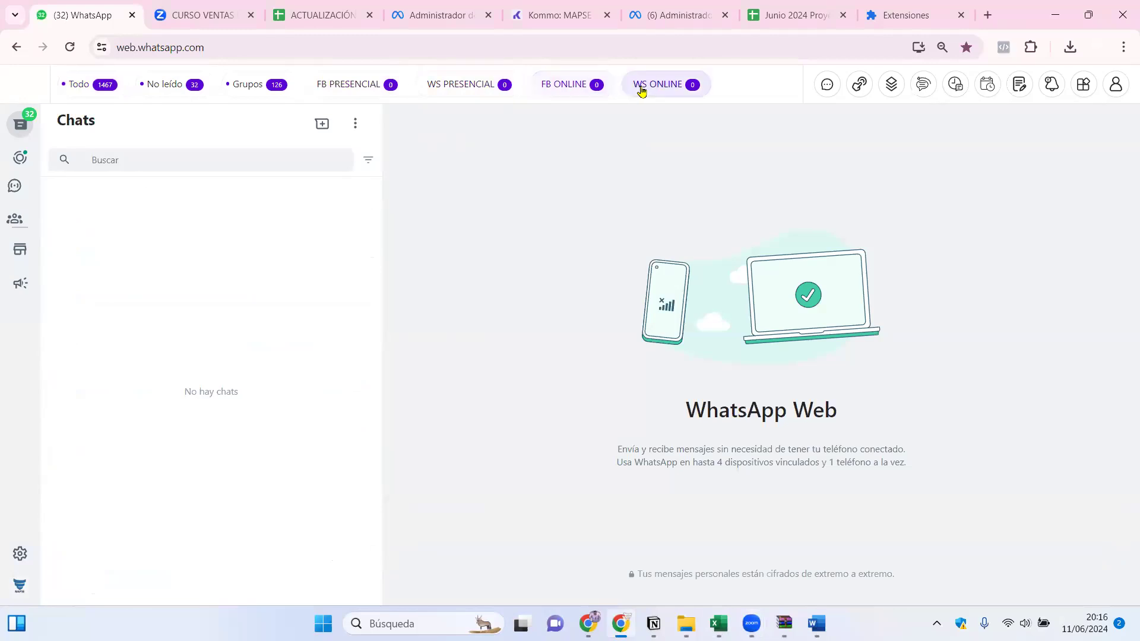
left_click(107, 86)
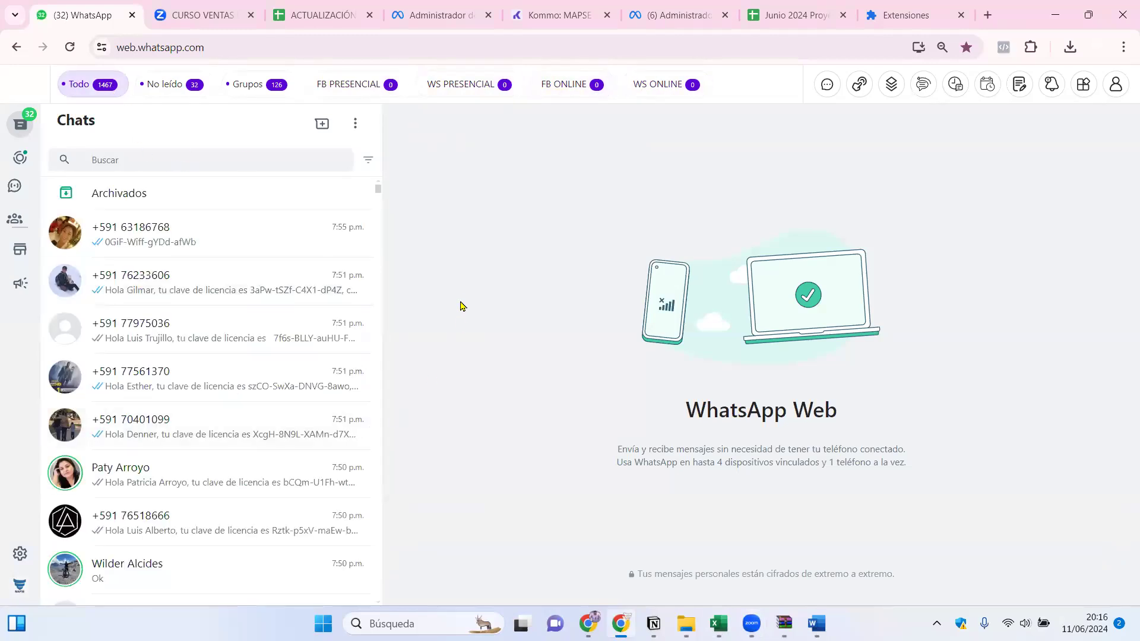
View the labels offered by the chat list filter
left_click(369, 163)
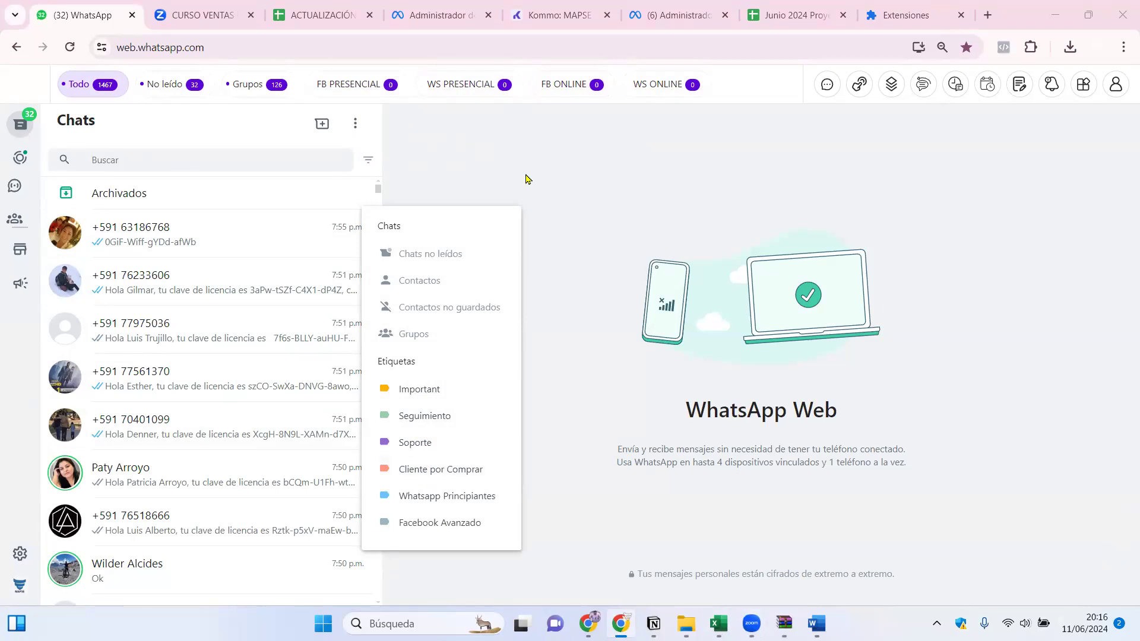
left_click(367, 153)
left_click(368, 159)
Open the WhatsApp label list (Etiquetas), and add and save a new label named "FB PRESENCIAL"
left_click(356, 124)
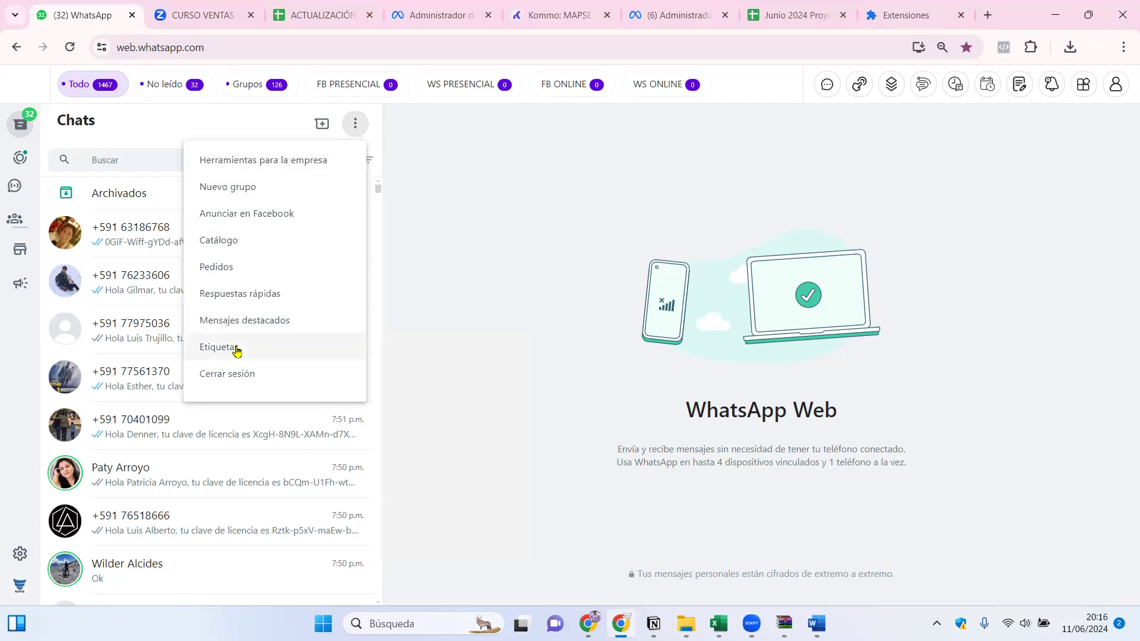
left_click(237, 350)
scroll(242, 438, "down", 1)
scroll(242, 440, "up", 1)
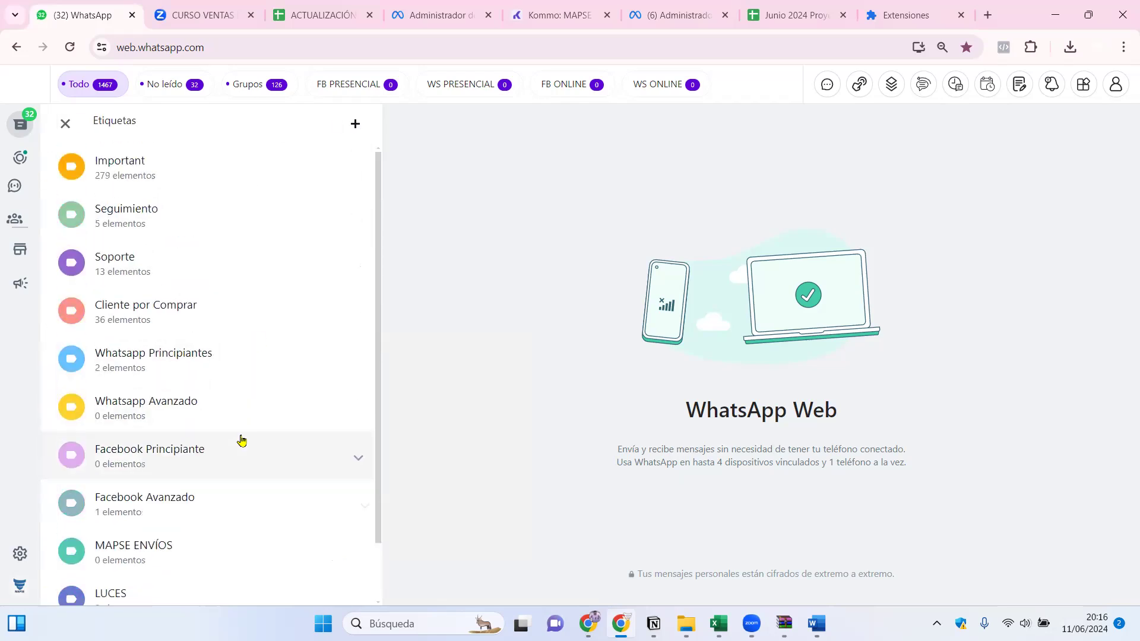
left_click(357, 126)
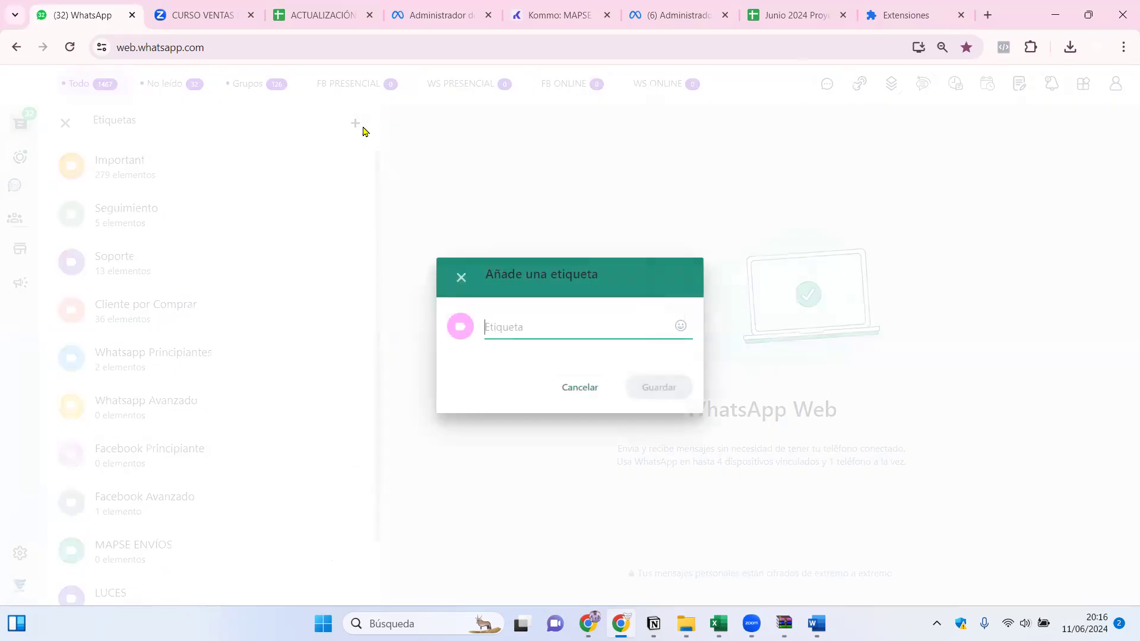
type("FB PRESENCIAL")
left_click(643, 389)
Add and save two more labels named "WS PRESENCIAL" and "FB ONLINE"
left_click(355, 125)
type("WS PRESENCIAL")
left_click(648, 386)
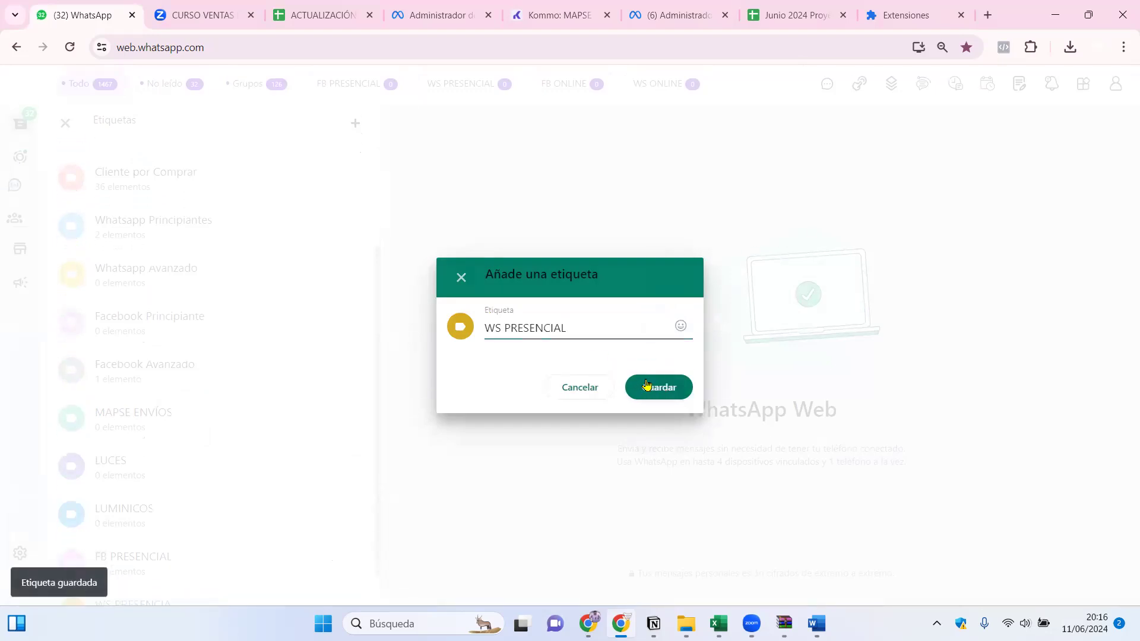
left_click(359, 124)
type("FB ONLINE")
left_click(643, 390)
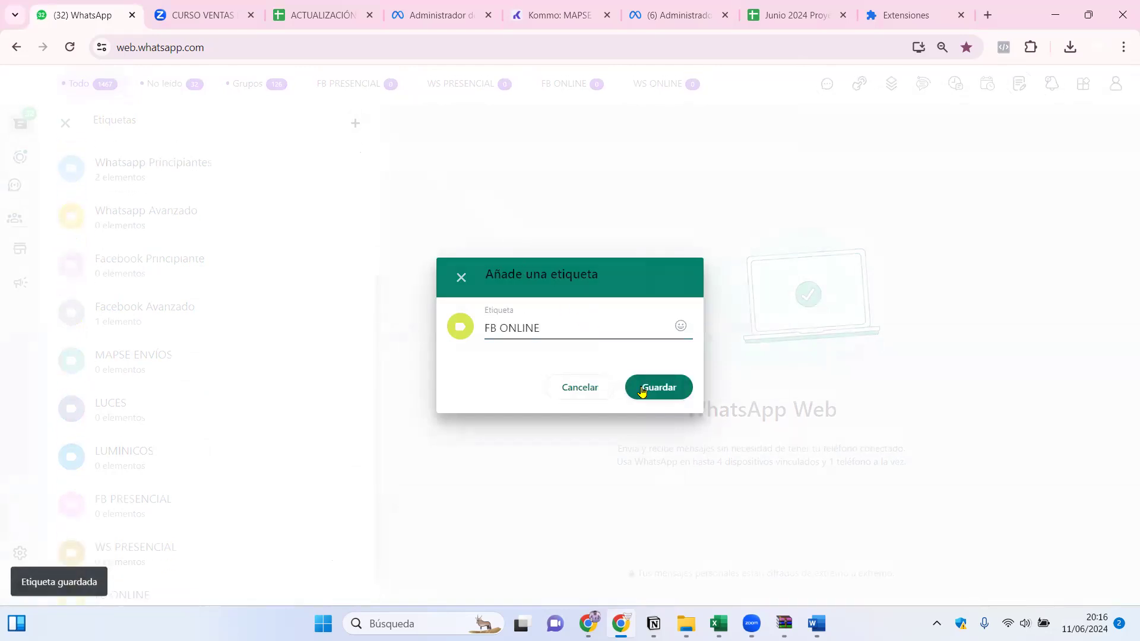
Add and save a label named "WS ONLINE", and close the label list
left_click(356, 125)
type("WS ONLINE")
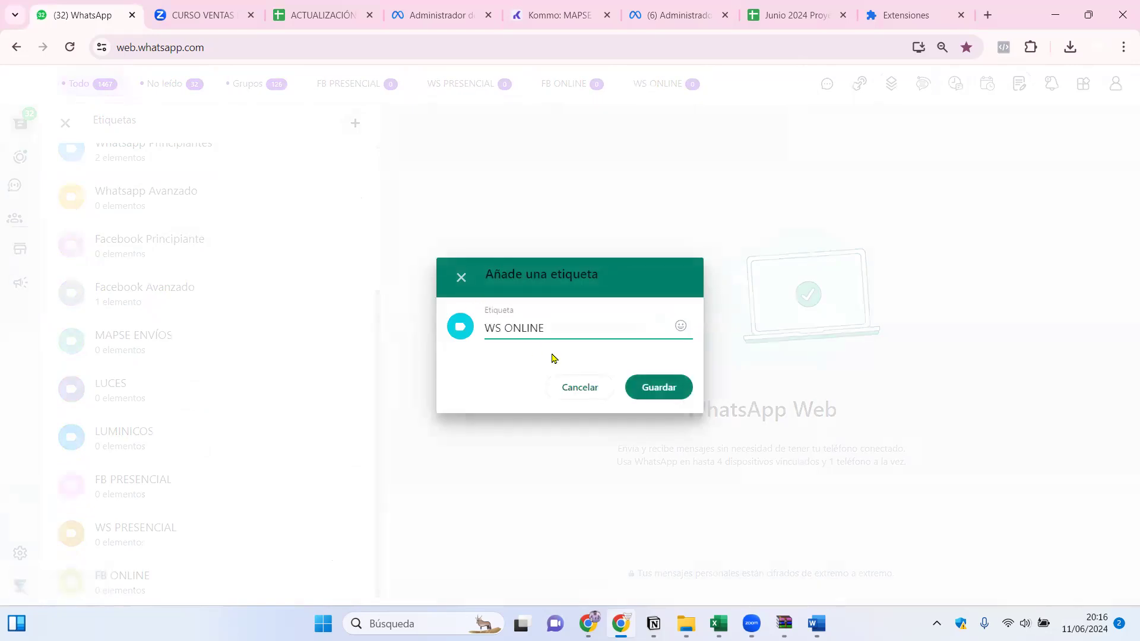
left_click(671, 391)
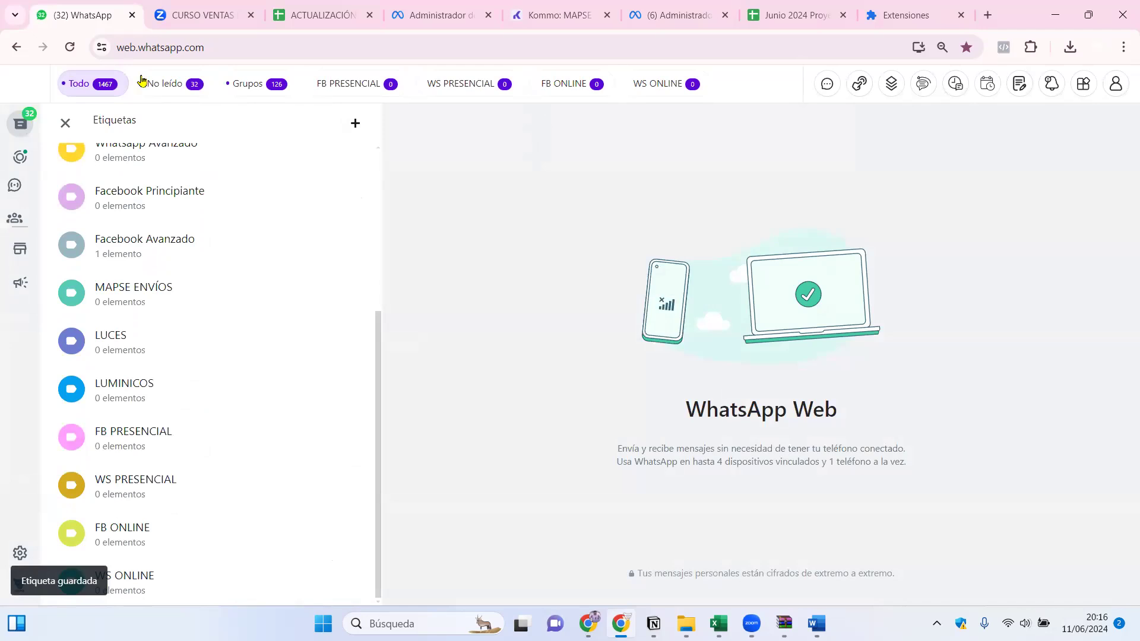
left_click(64, 124)
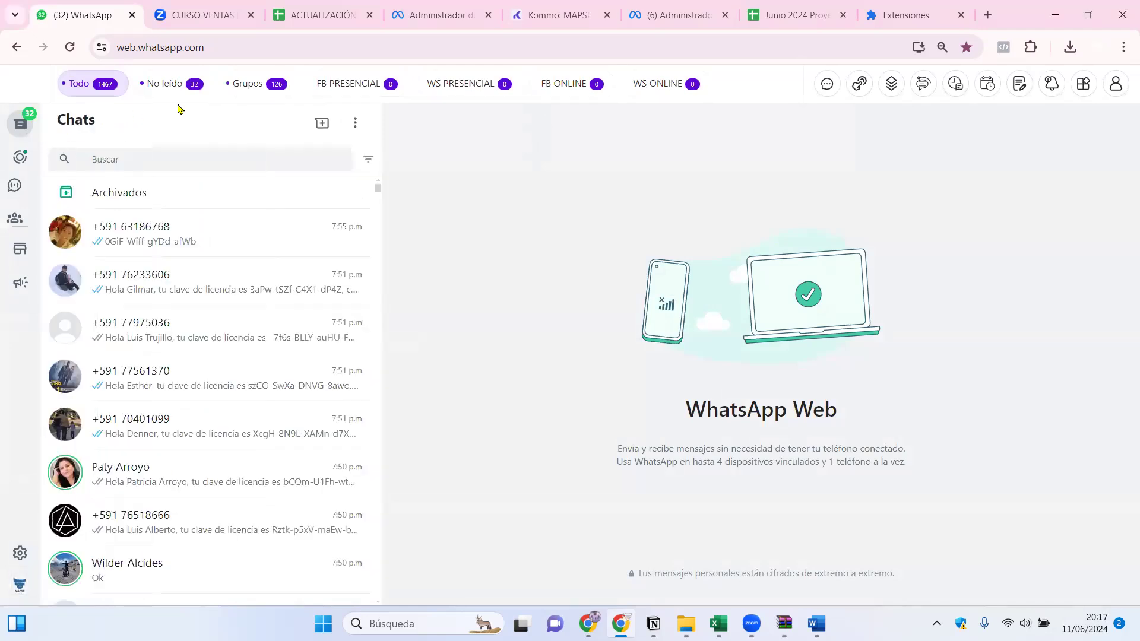
Place the cursor below the SEGUNDO PASO heading in Word, and capture a screenshot of WhatsApp Web's product tabs and open Pestañas list
left_click(808, 620)
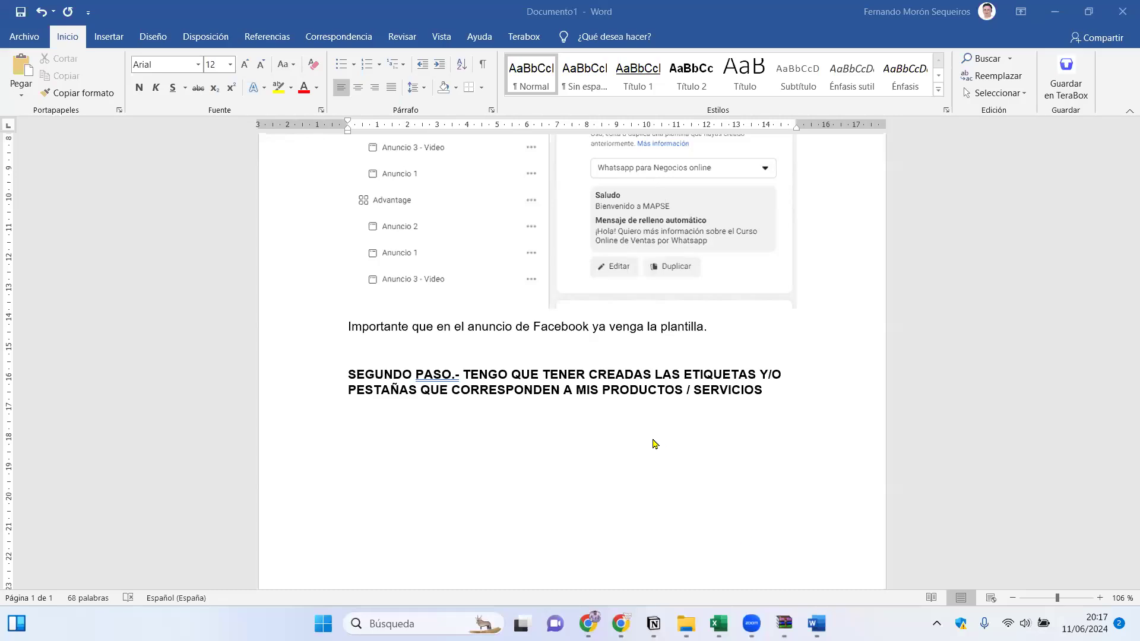
left_click(608, 430)
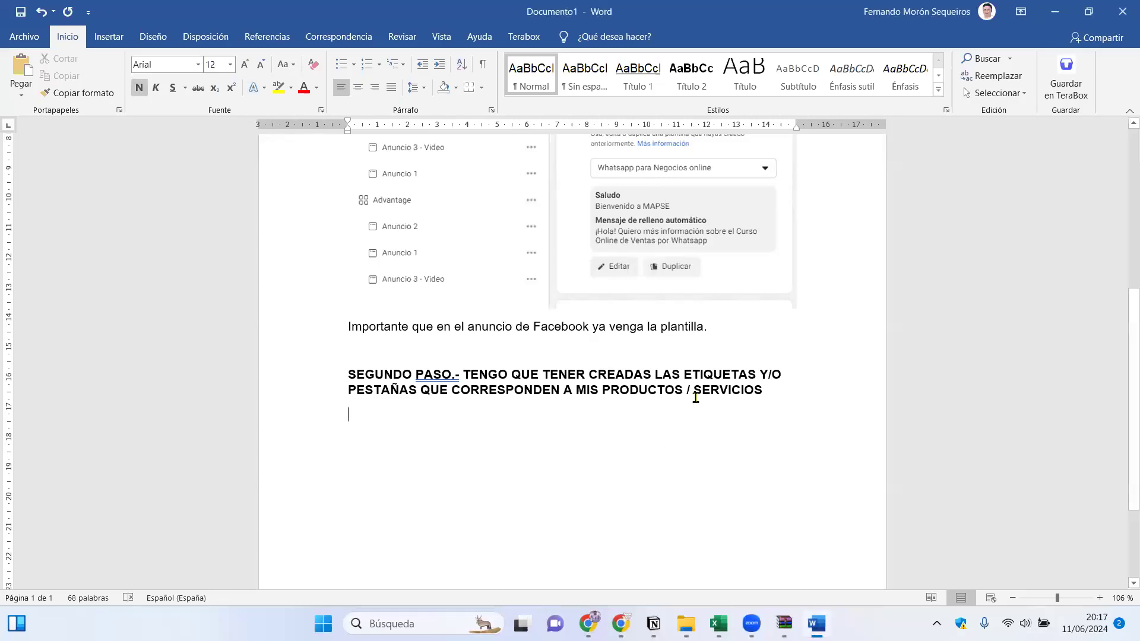
key("alt+Tab")
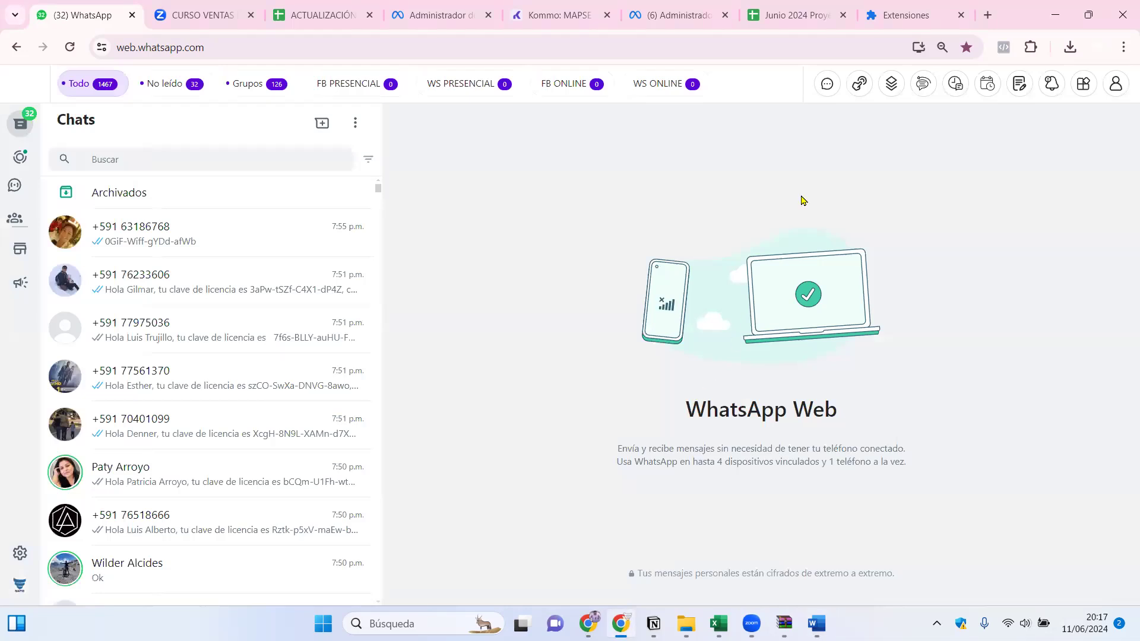
left_click(860, 86)
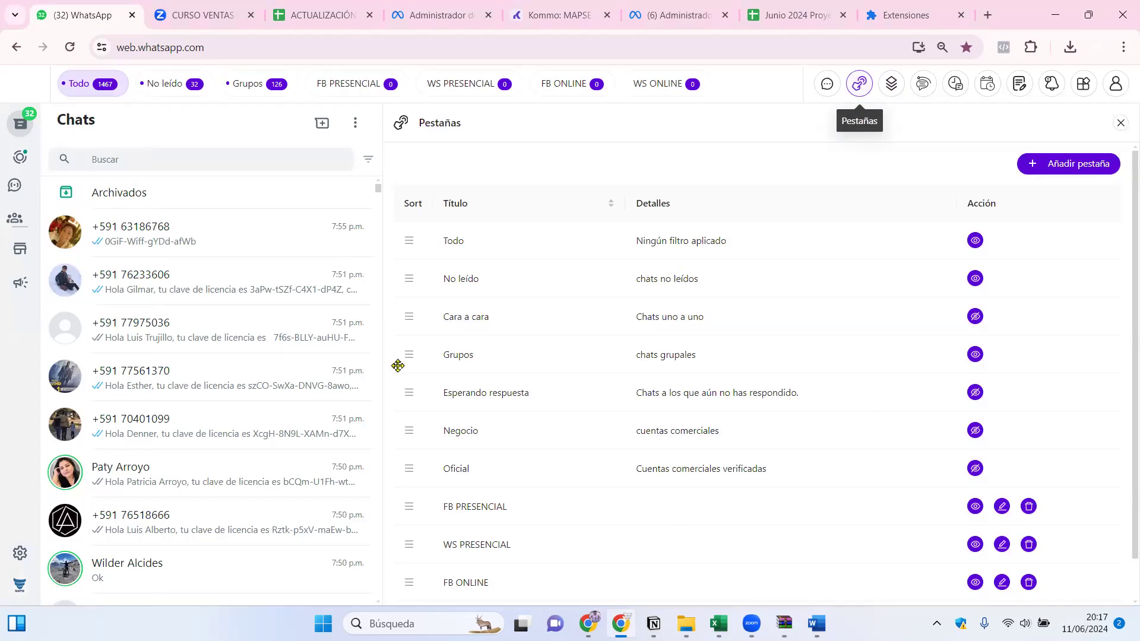
key("super+shift+s")
left_click_drag(306, 59, 1130, 596)
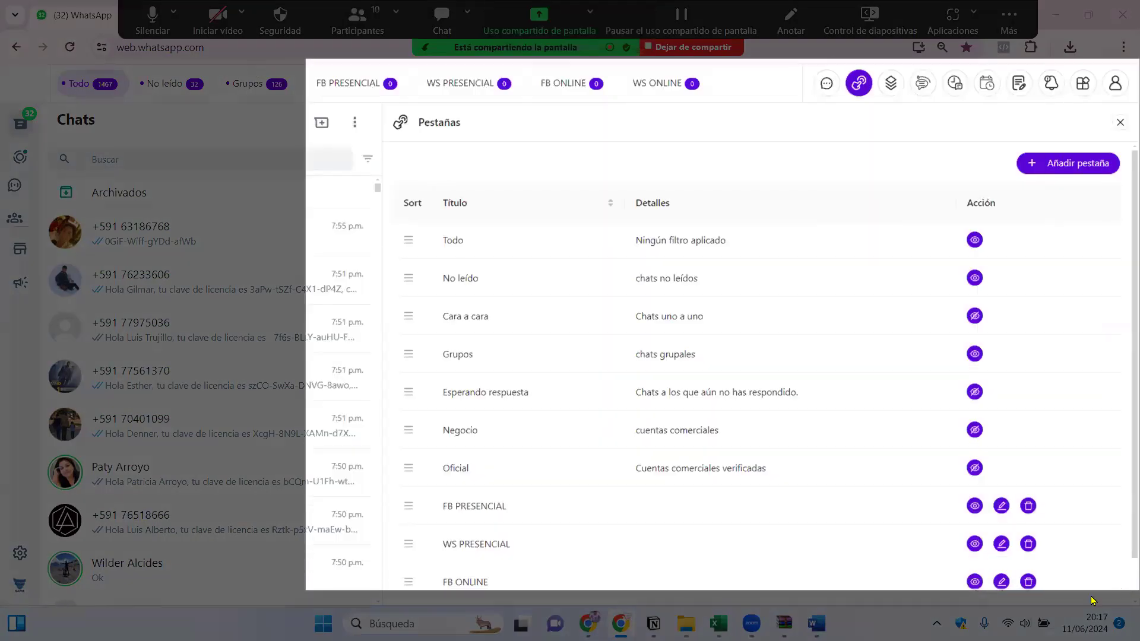
Switch to Word and paste the captured screenshot of the tabs below the SEGUNDO PASO heading
key("alt+Tab")
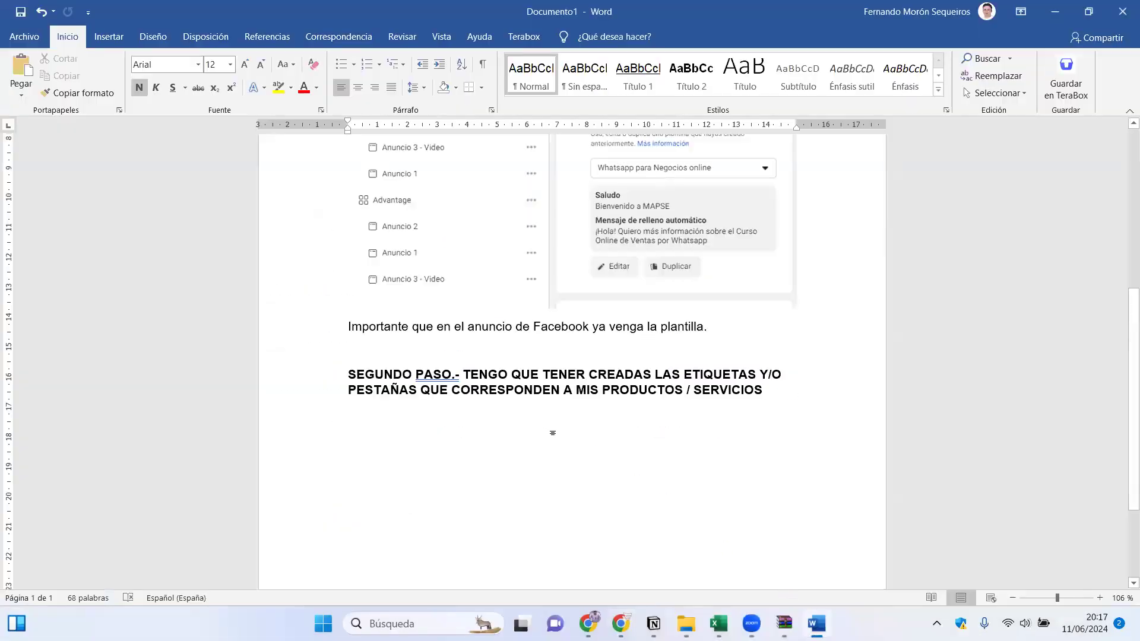
key("ctrl+v")
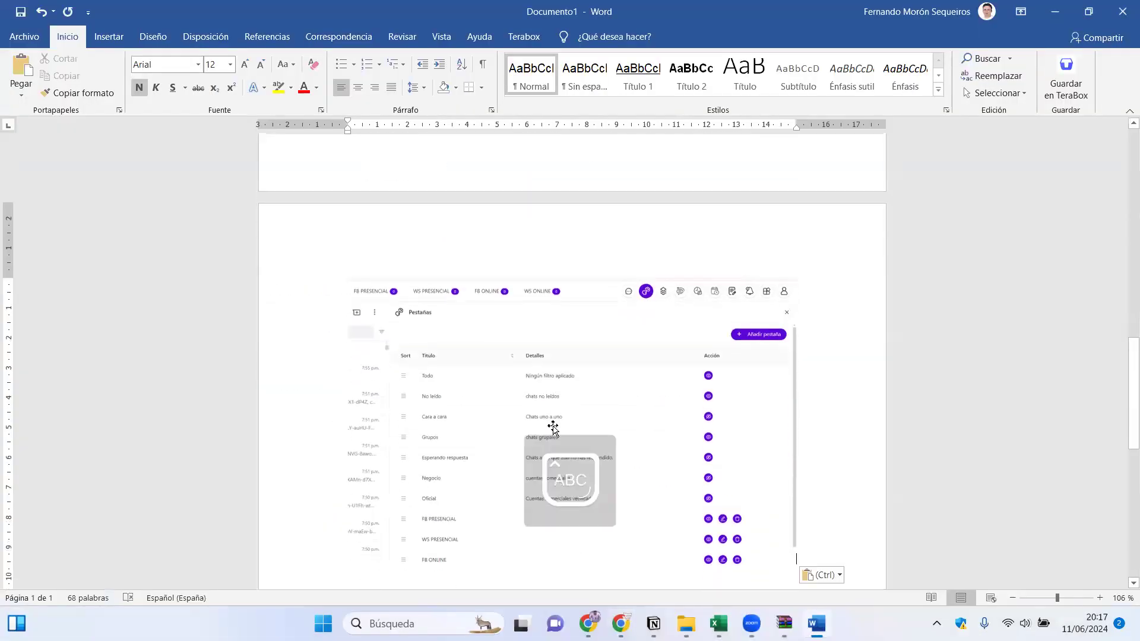
scroll(552, 427, "down", 2)
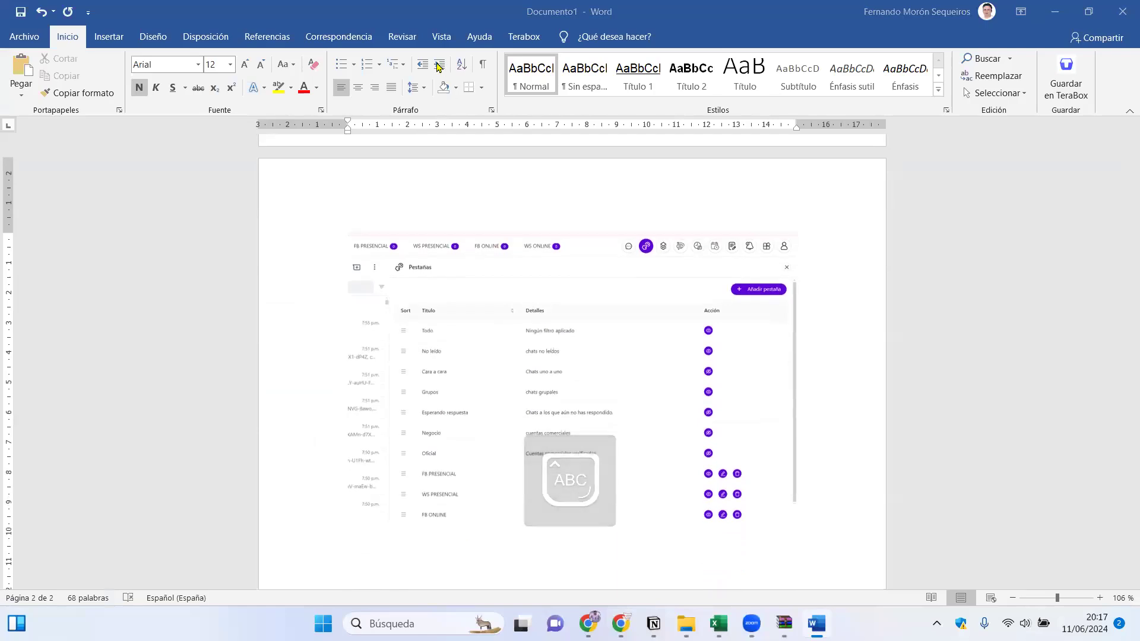
Minimize Word to return to WhatsApp Web, close the Pestañas list and open the Plantillas section
left_click(1055, 11)
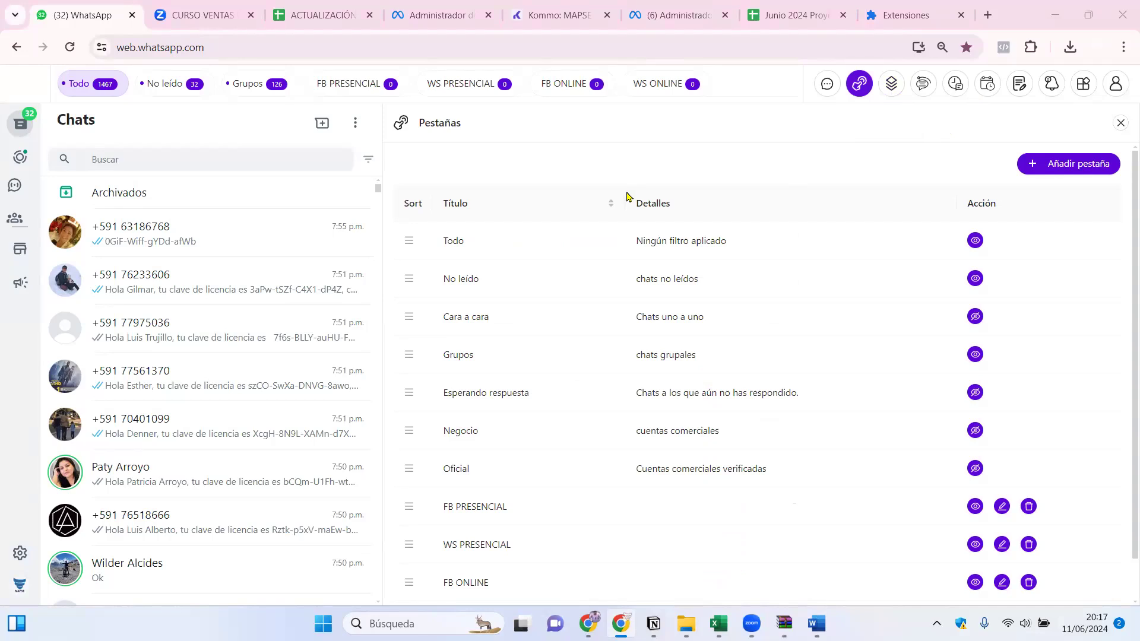
left_click(1120, 122)
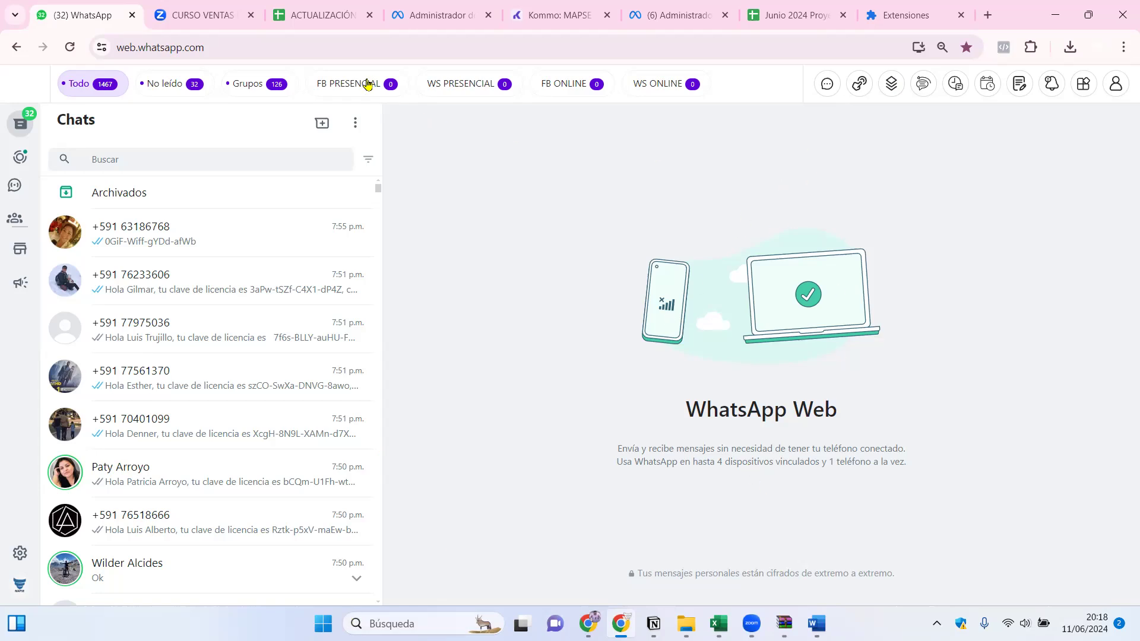
left_click(890, 91)
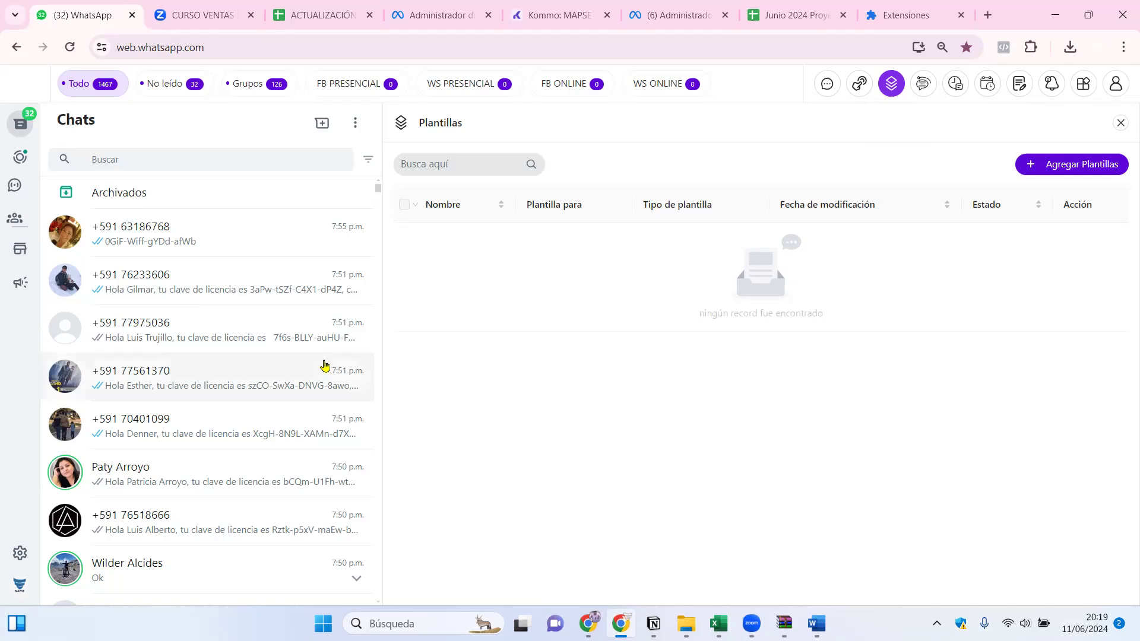
Open a chat containing the virtual Facebook course message, expand the message and select its full text
scroll(236, 399, "down", 5)
left_click(287, 445)
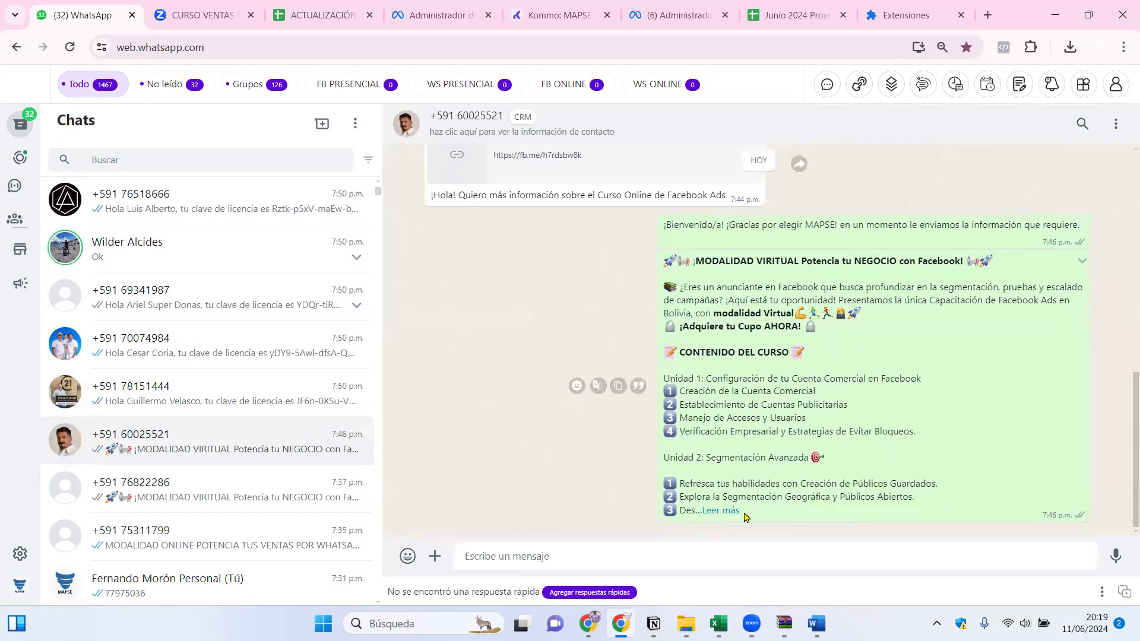
left_click(713, 512)
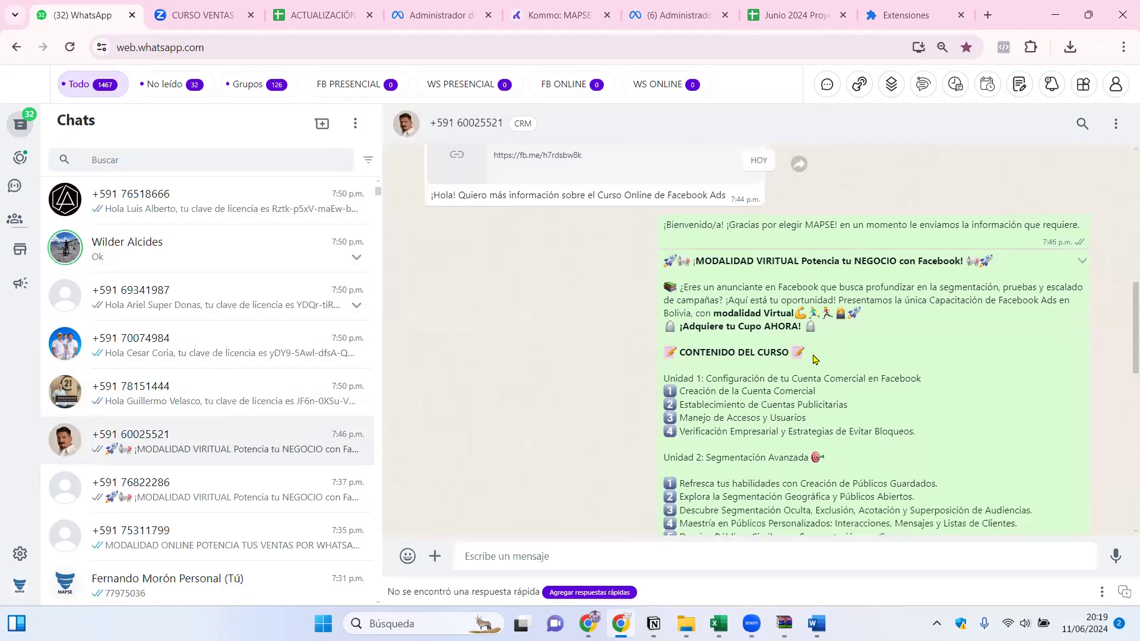
scroll(754, 382, "down", 10)
left_click_drag(771, 510, 665, 327)
left_click(645, 217)
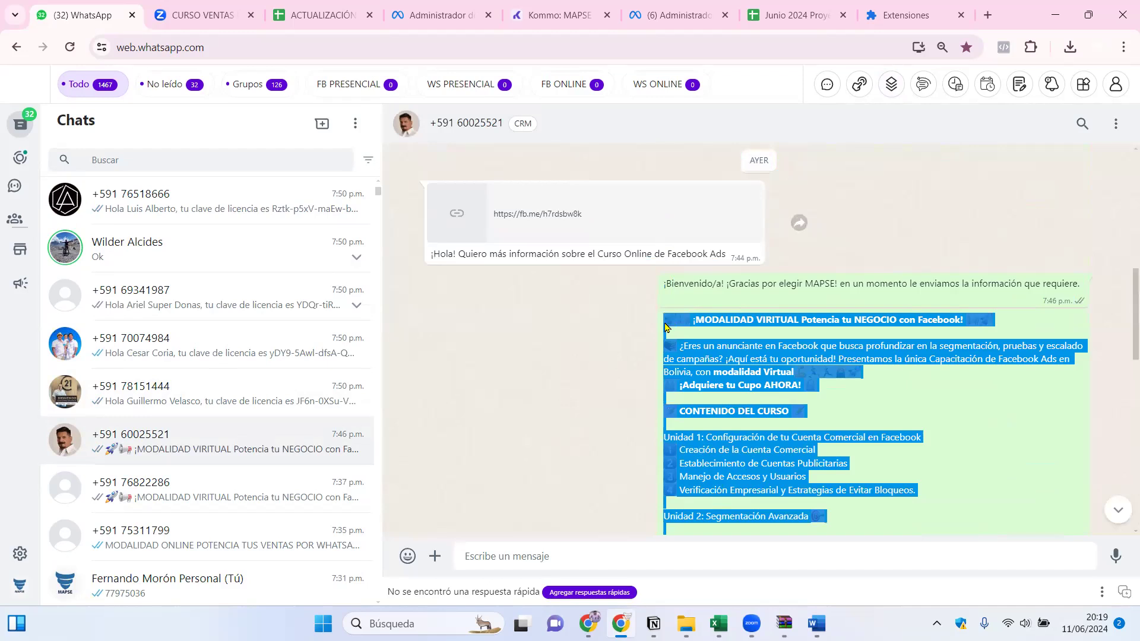
Open the chat containing the online WhatsApp sales course message, expand the message and select its text through to the end
scroll(238, 309, "down", 5)
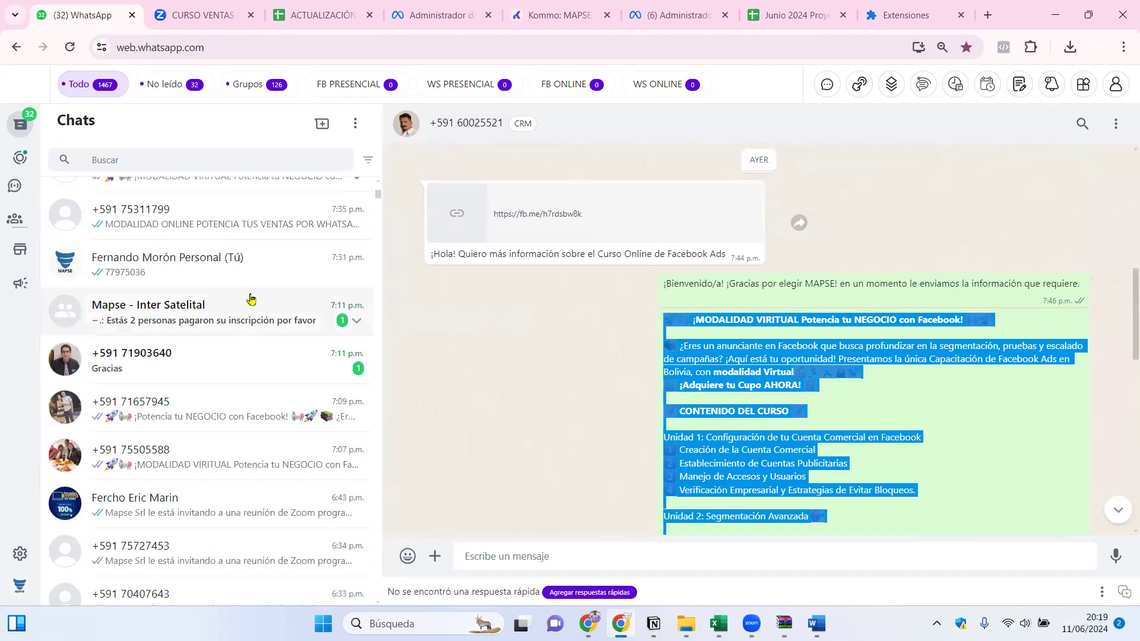
left_click(265, 226)
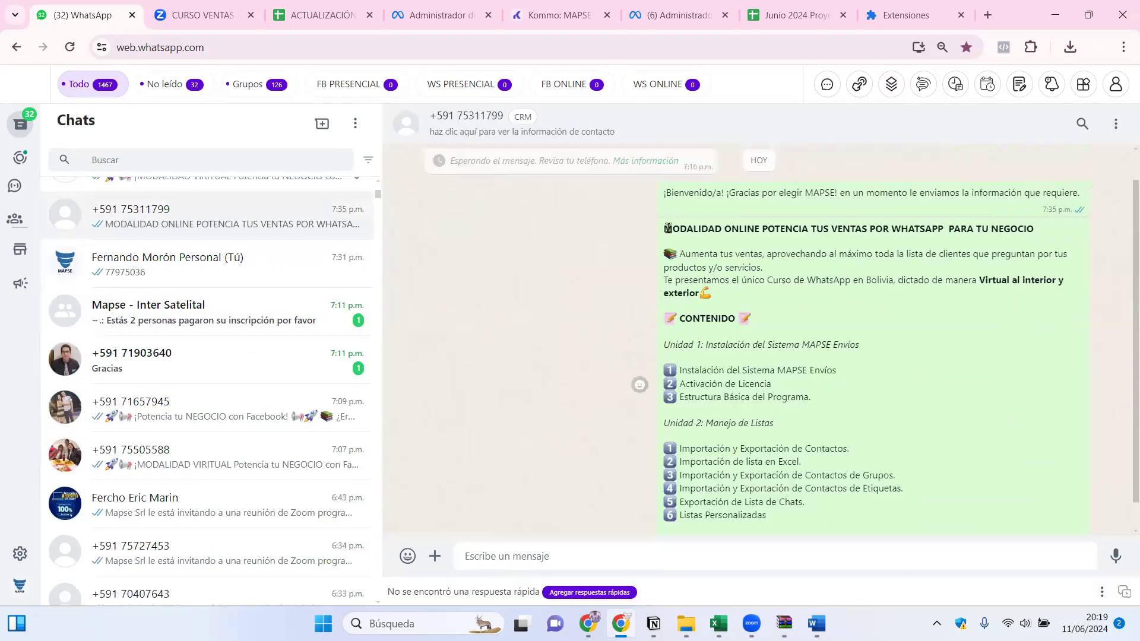
left_click_drag(668, 229, 830, 517)
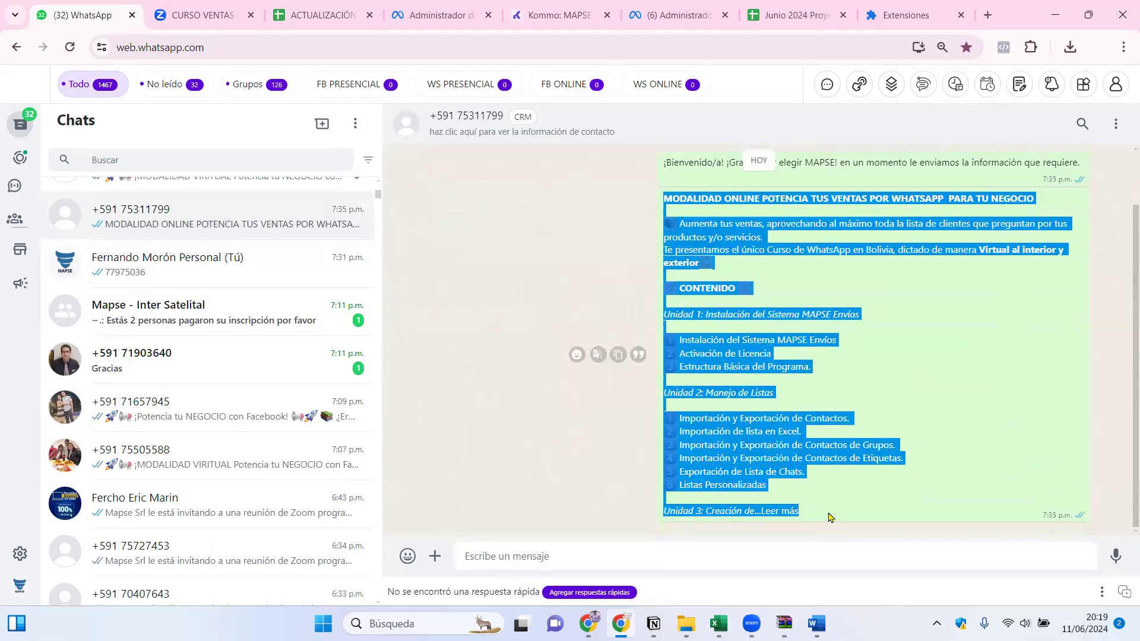
left_click(792, 512)
left_click_drag(678, 216, 1027, 521)
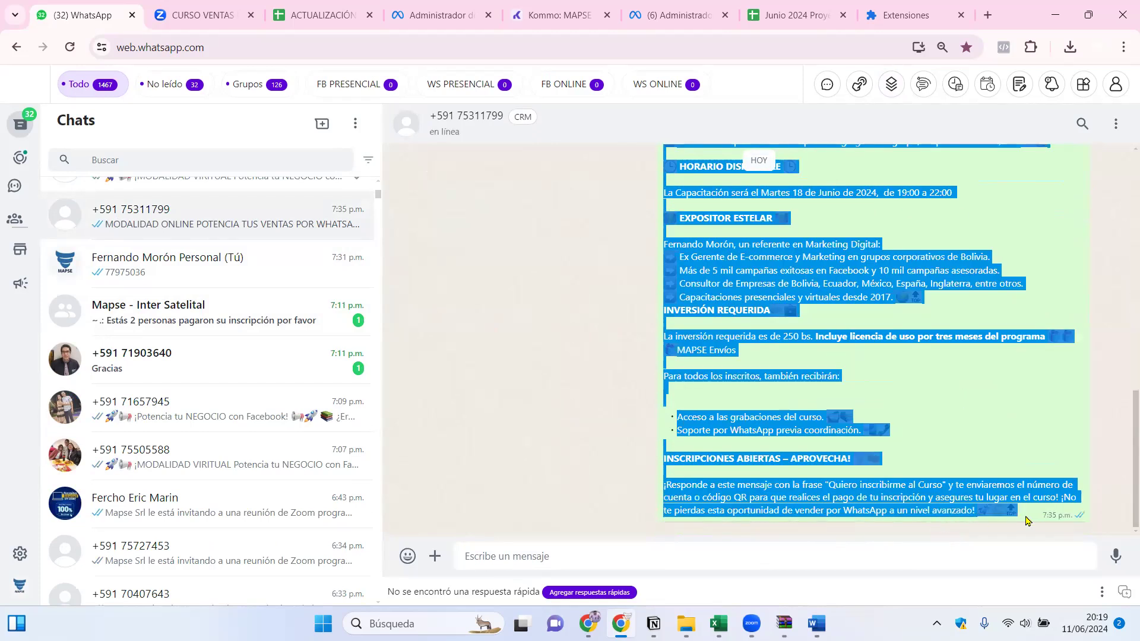
Search the chats for "PRESENCIA" and open the conversation containing the in-person Facebook course message
scroll(270, 353, "down", 5)
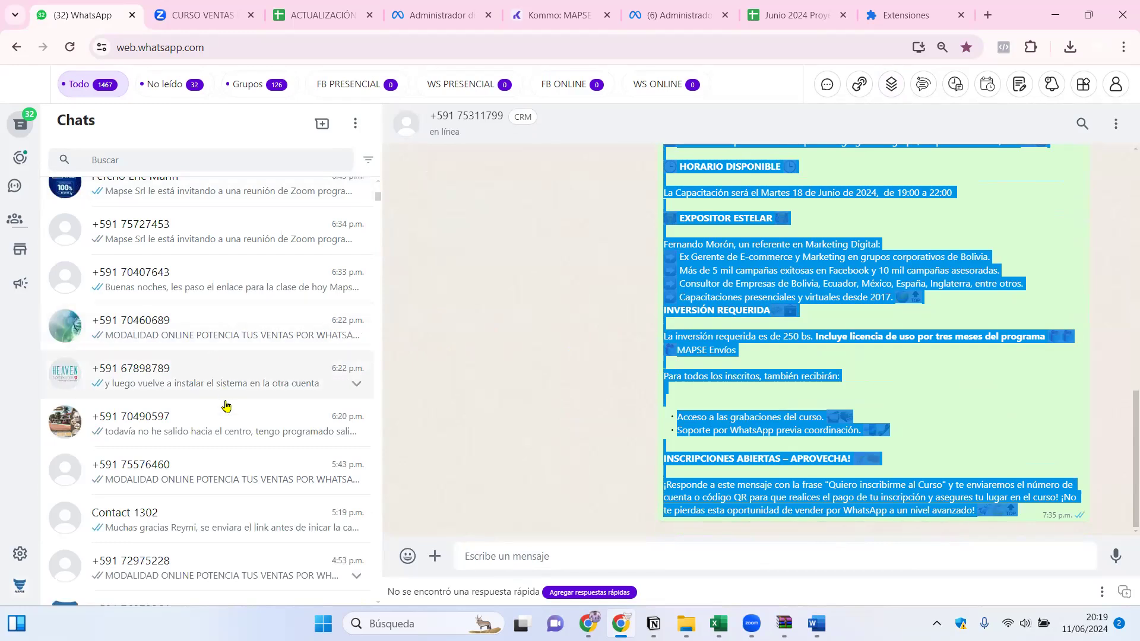
scroll(257, 368, "up", 5)
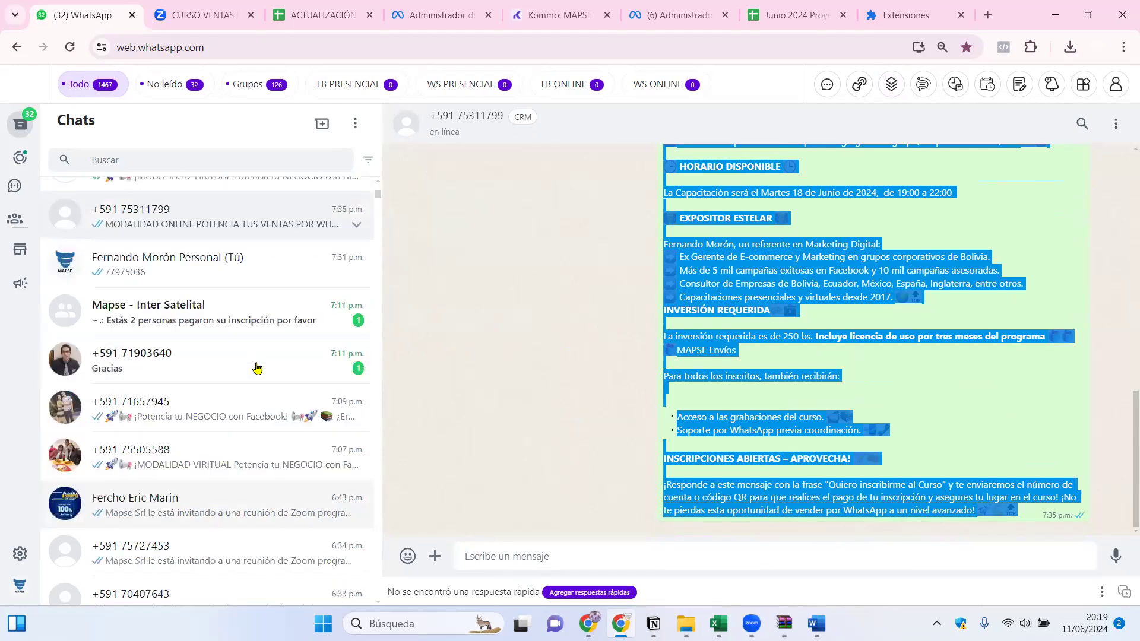
scroll(257, 369, "up", 5)
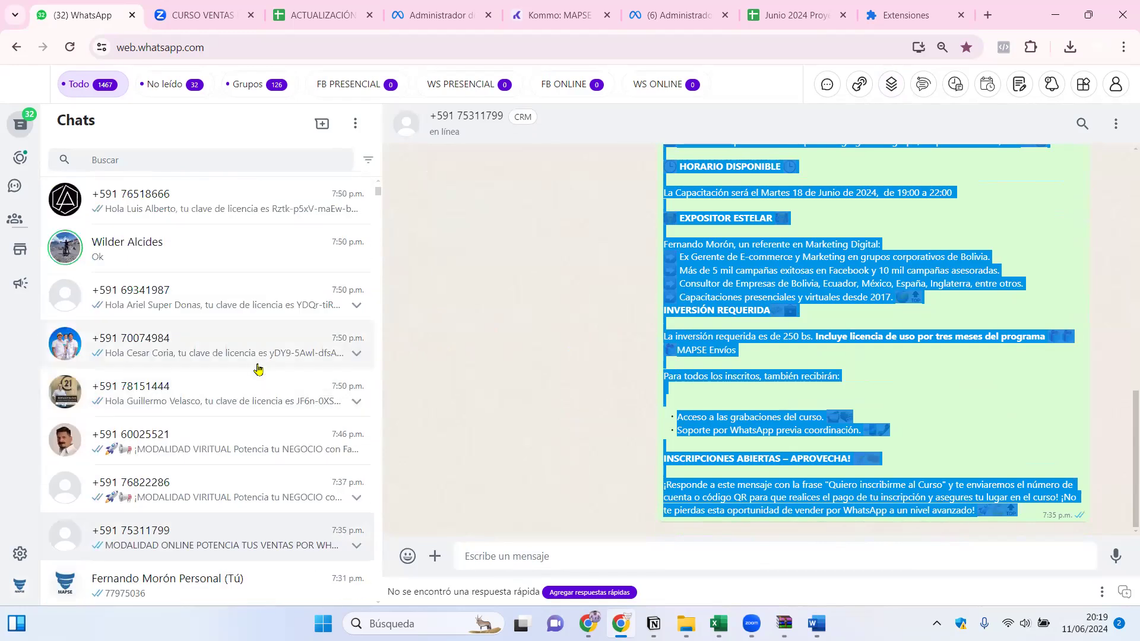
scroll(259, 374, "down", 5)
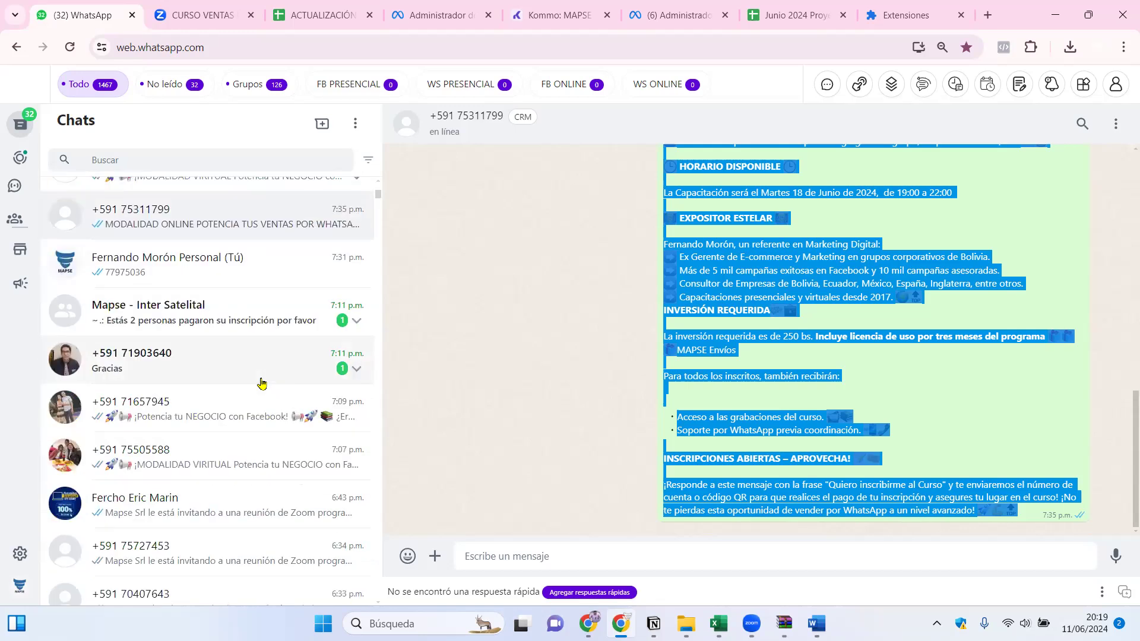
scroll(262, 382, "down", 5)
scroll(262, 382, "up", 10)
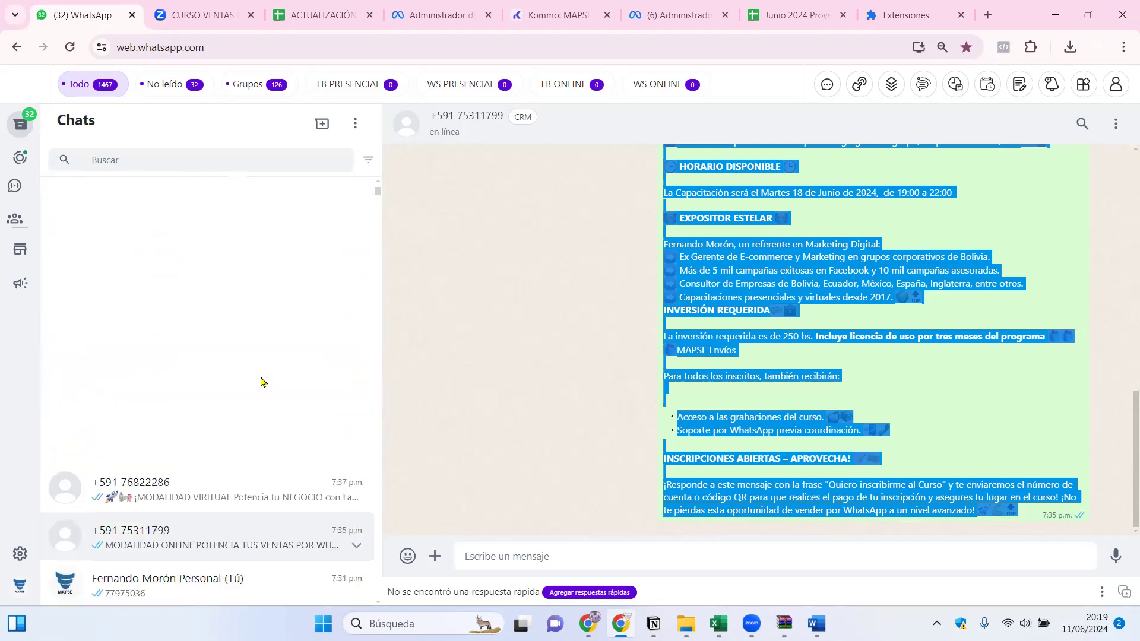
left_click(198, 155)
type("PRESENCIA")
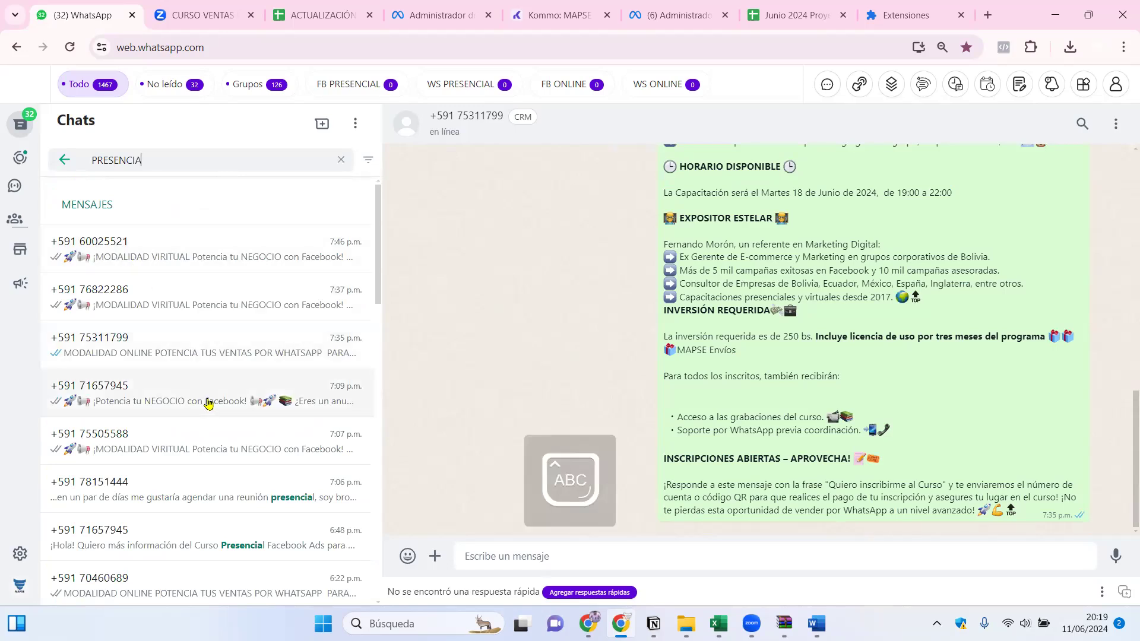
left_click(240, 409)
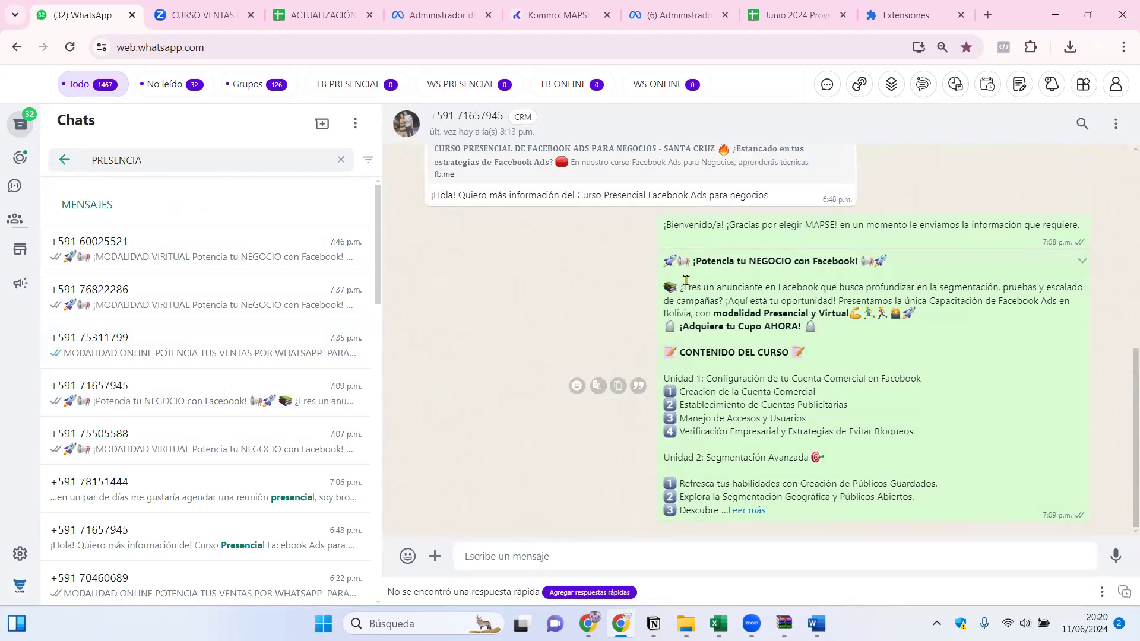
Expand the "¡Potencia tu NEGOCIO con Facebook!" message and copy its text from the title through to the end
left_click_drag(661, 263, 749, 519)
left_click(747, 511)
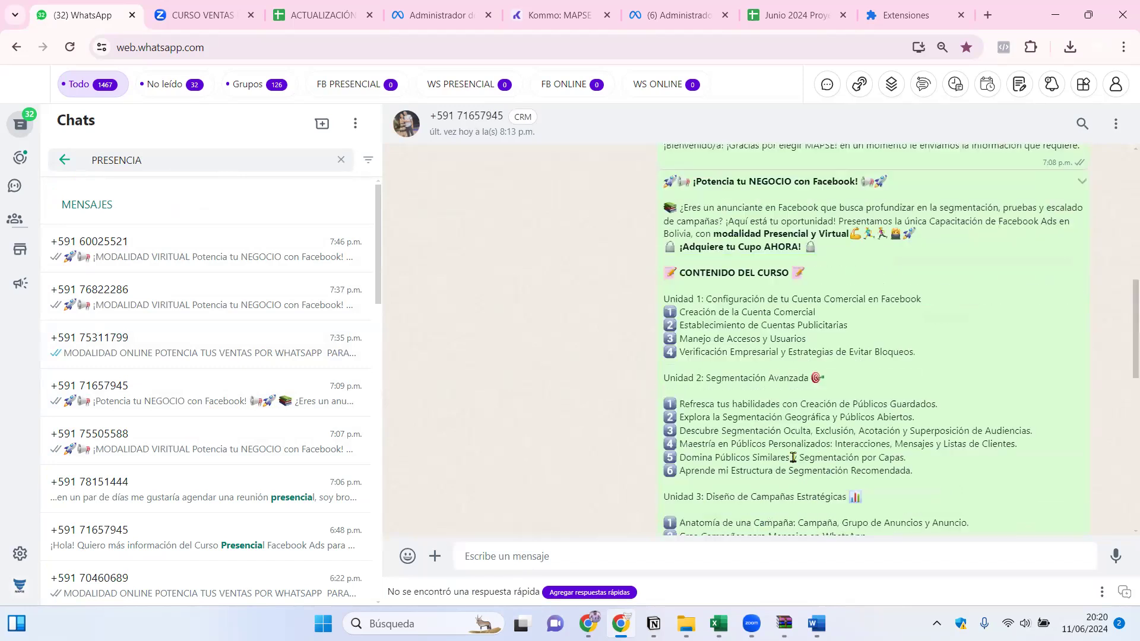
scroll(671, 297, "up", 3)
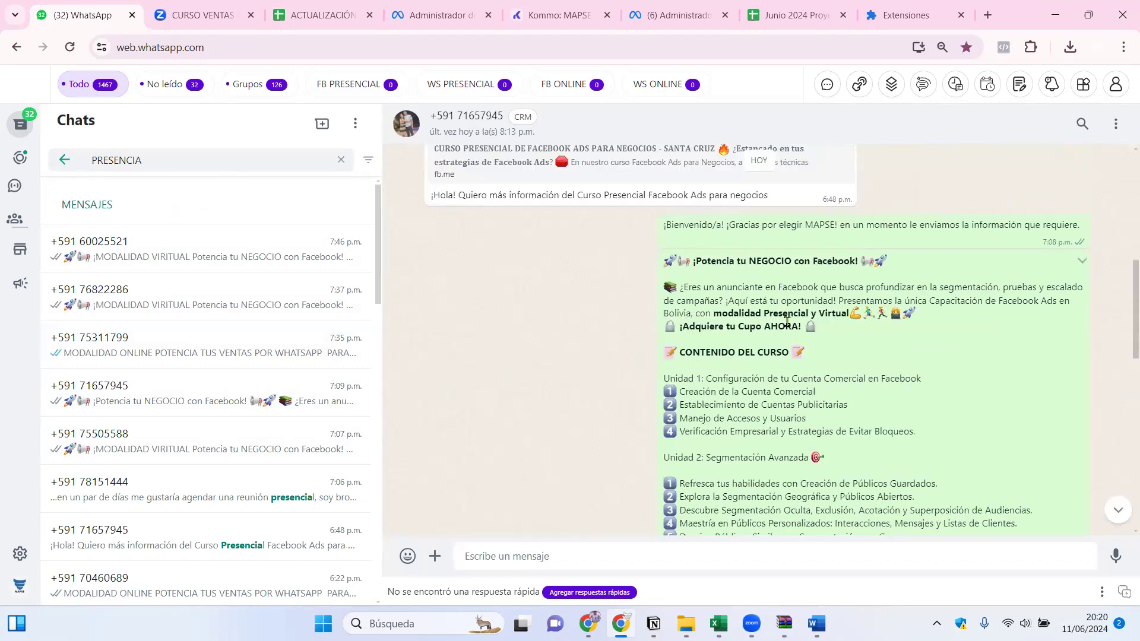
triple_click(701, 268)
left_click_drag(694, 266, 823, 522)
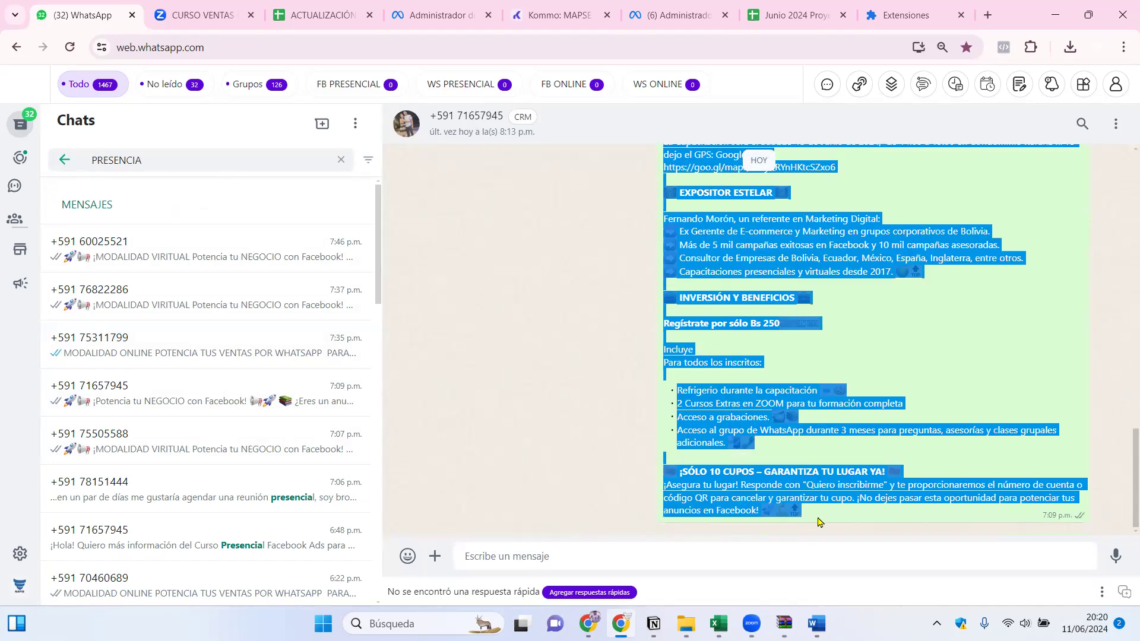
scroll(784, 359, "up", 15)
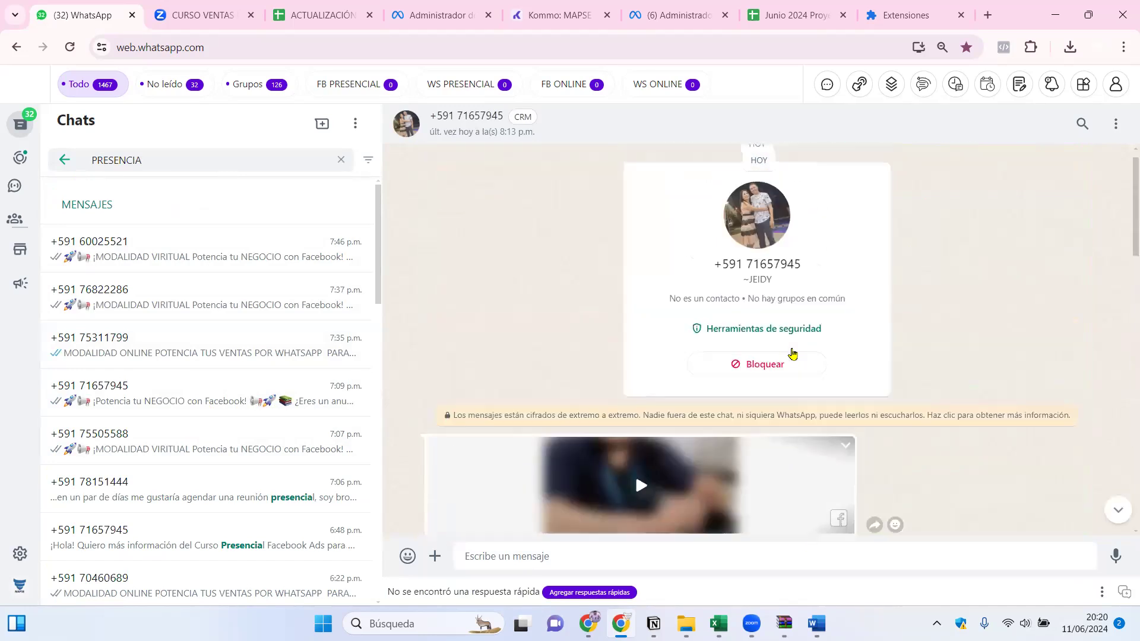
scroll(832, 267, "down", 5)
In Plantillas, create and save a template named FACEBOOK ONLINE containing the virtual Facebook course message from the clipboard history
left_click(889, 88)
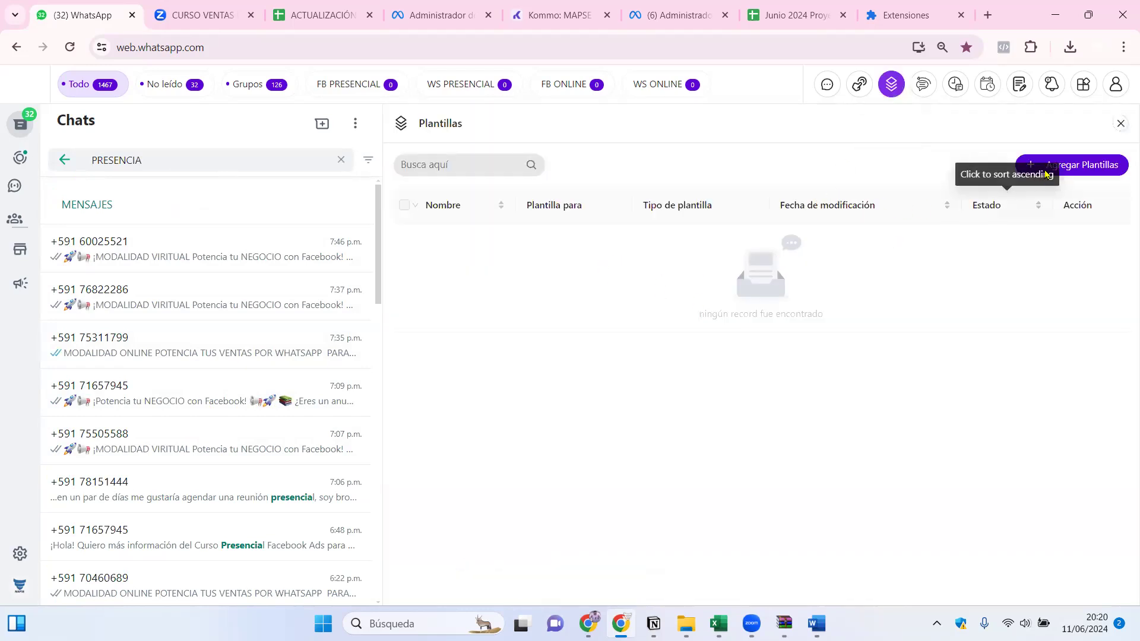
left_click(1093, 167)
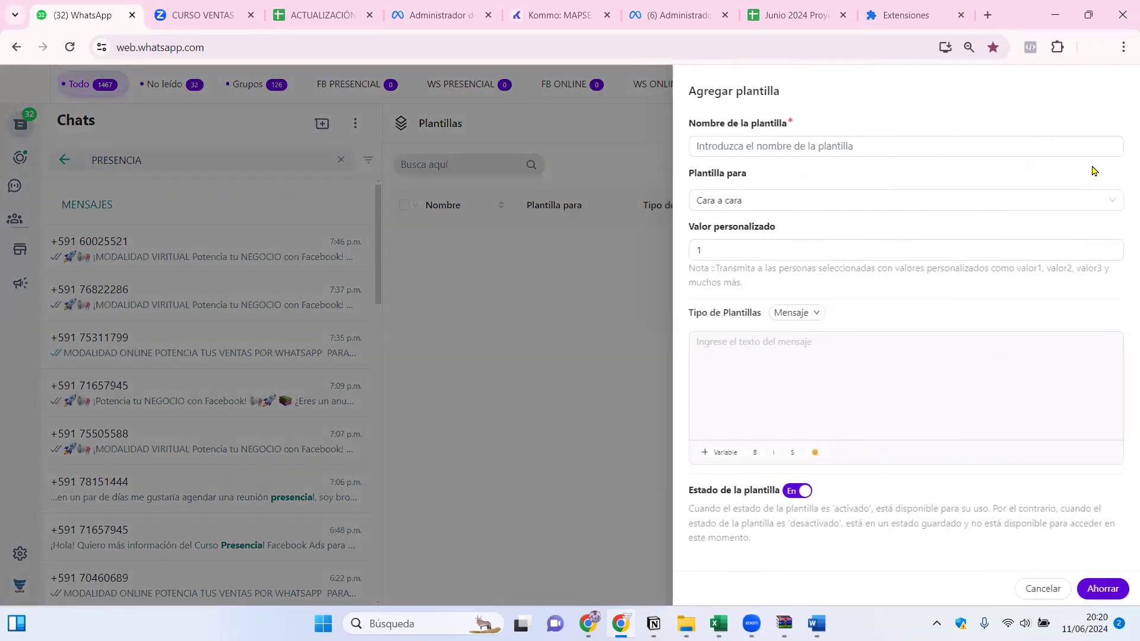
left_click(871, 147)
type("FACEBO")
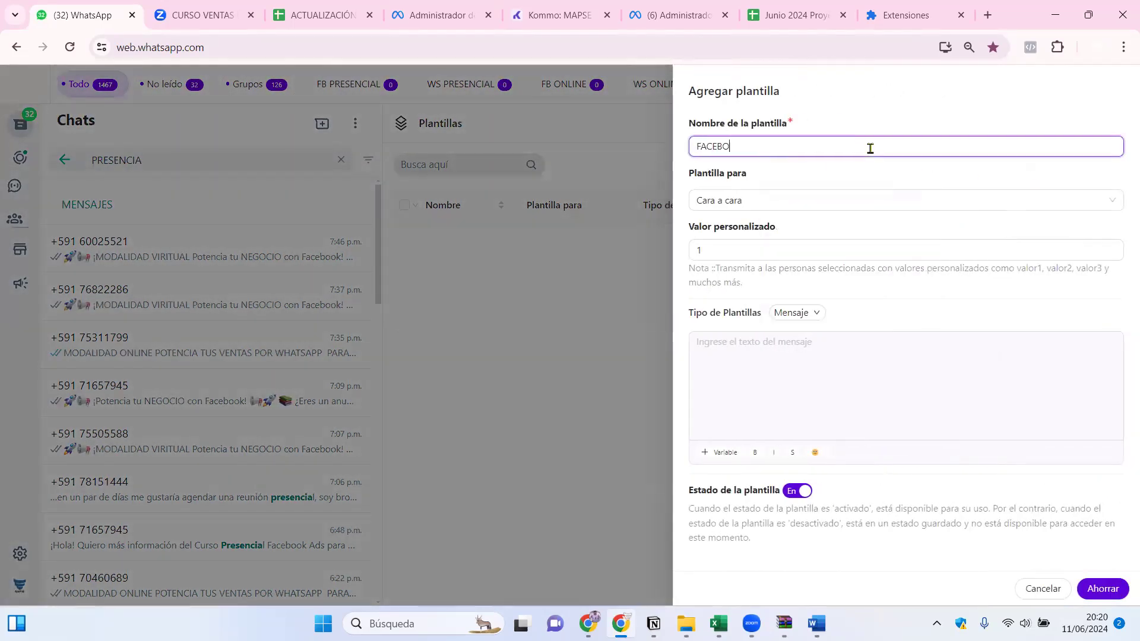
type("OK ONLINE")
left_click(812, 376)
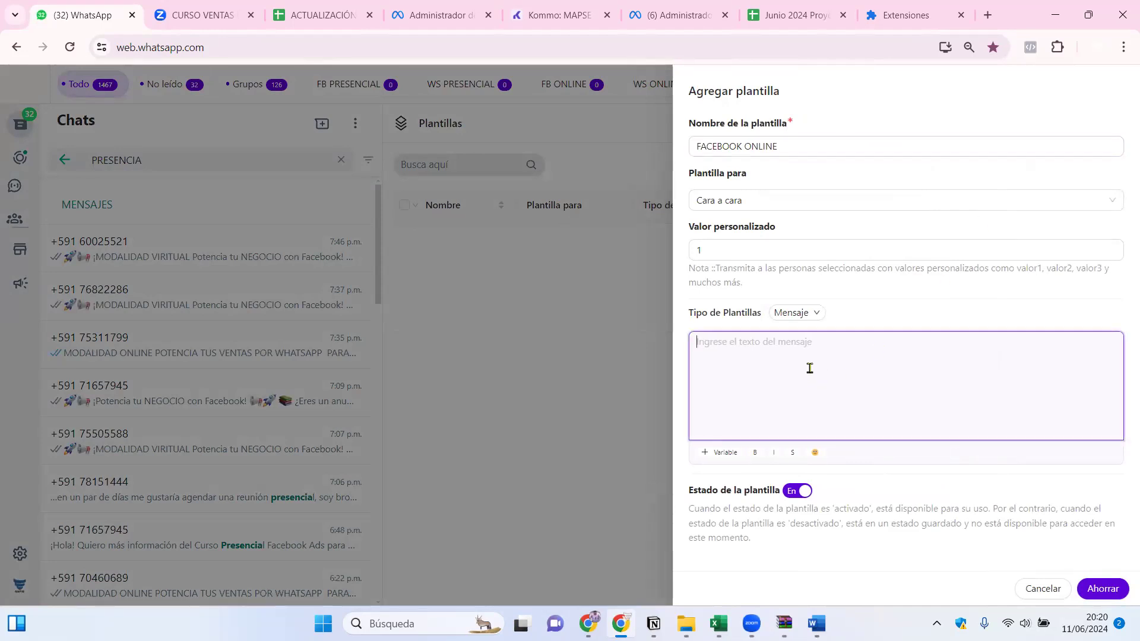
key("super+v")
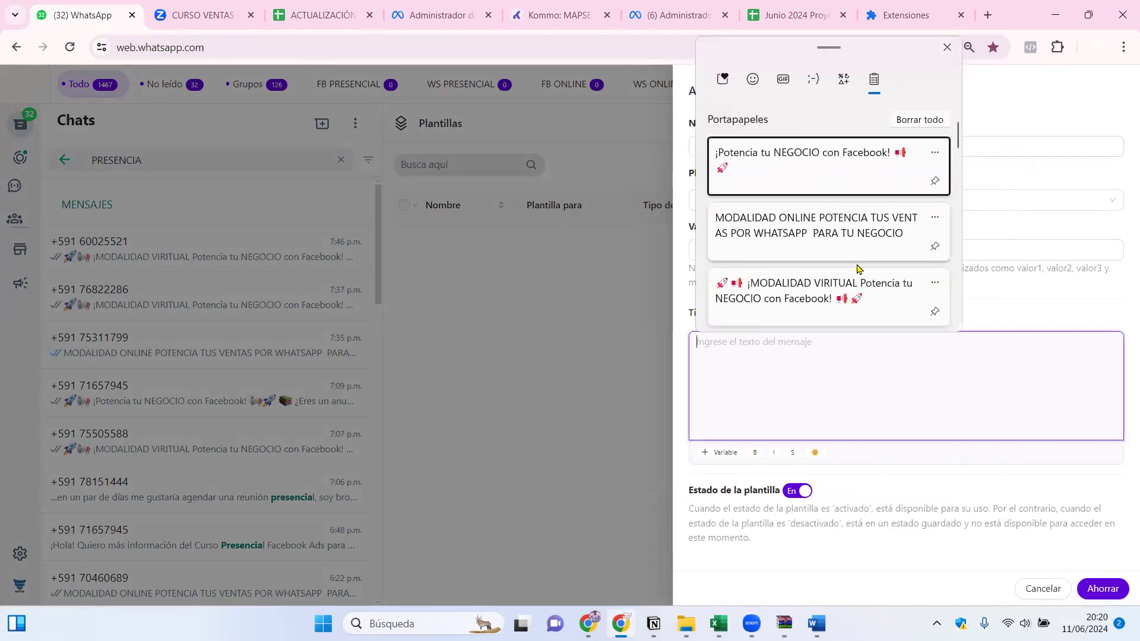
left_click(820, 290)
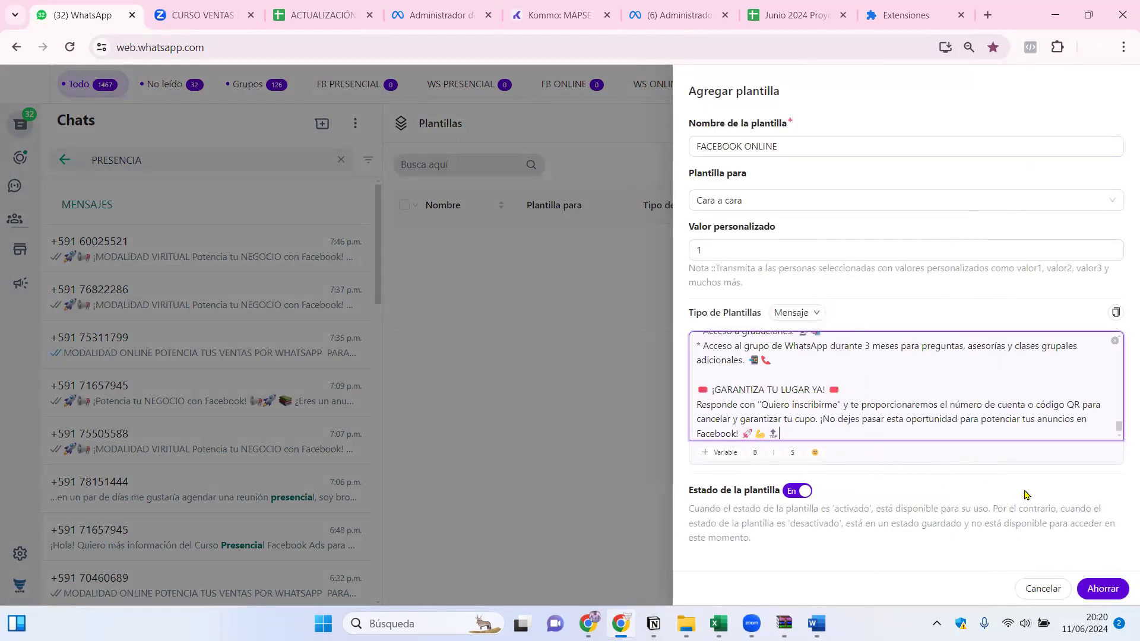
left_click(1093, 589)
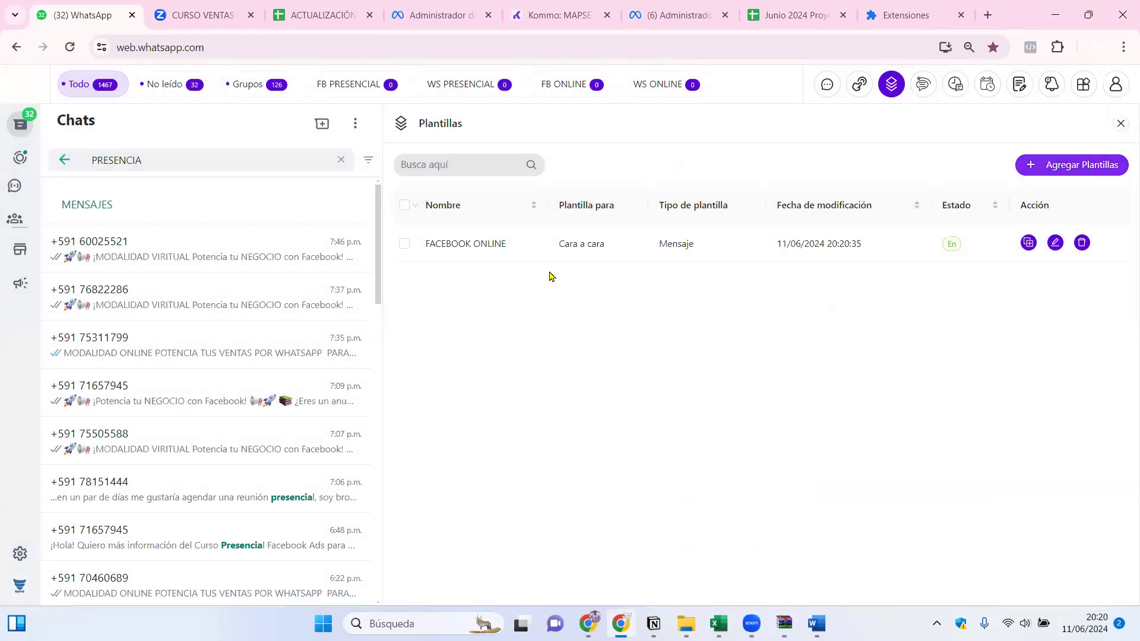
Create and save a template named WHATSAPP ONLINE containing the online WhatsApp sales course message from the clipboard history
left_click(1097, 171)
left_click(833, 152)
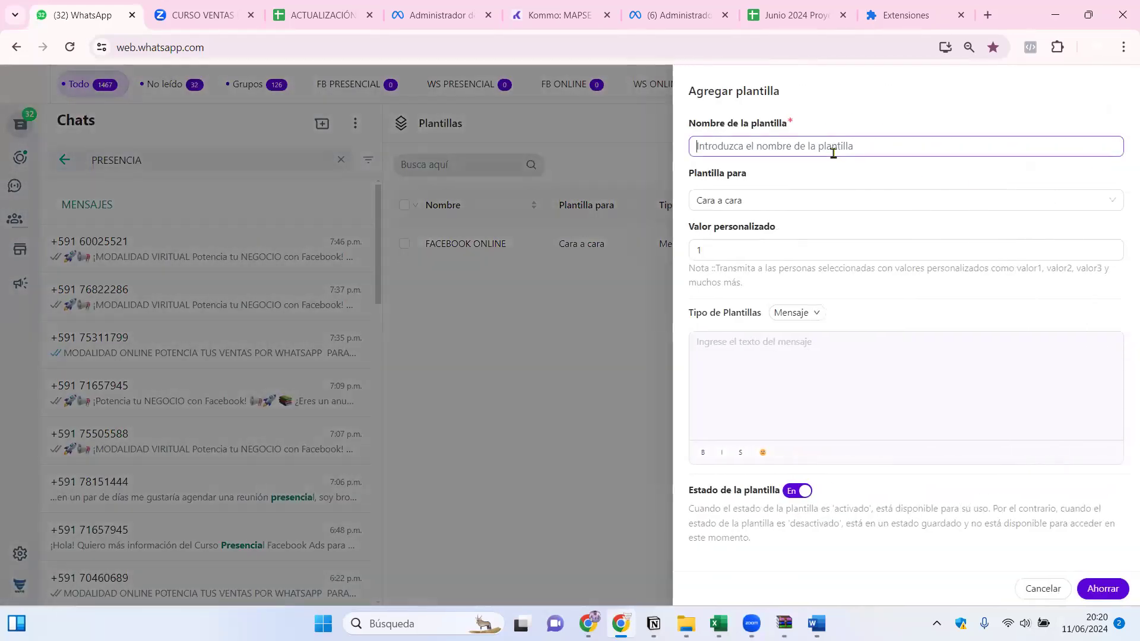
type("WHATSAPP ONLINE")
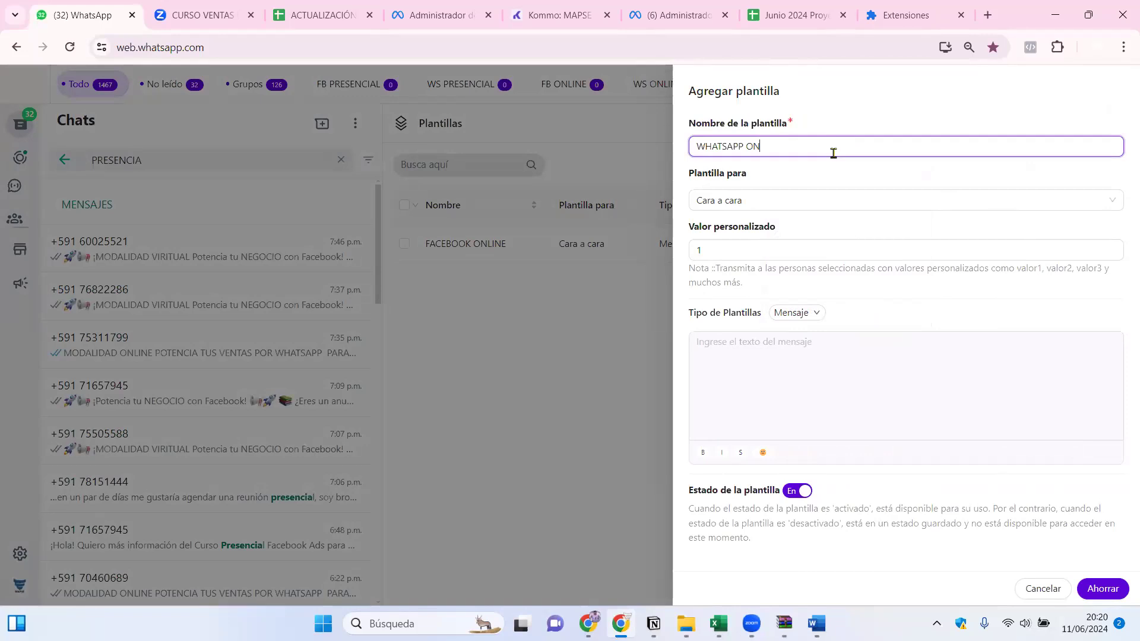
left_click(826, 370)
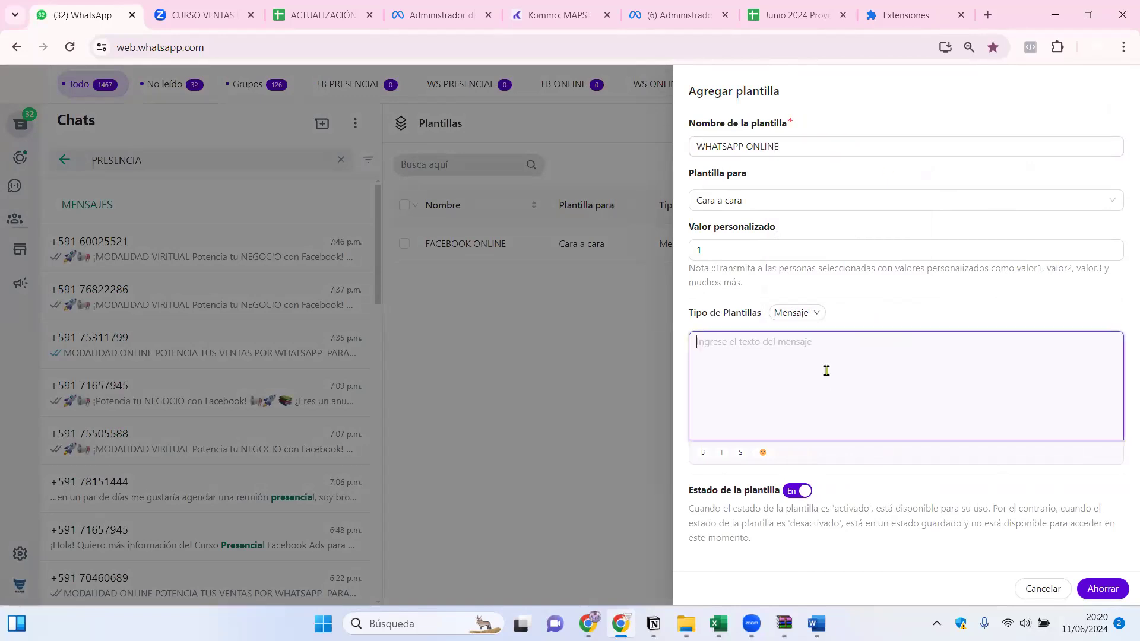
key("super+v")
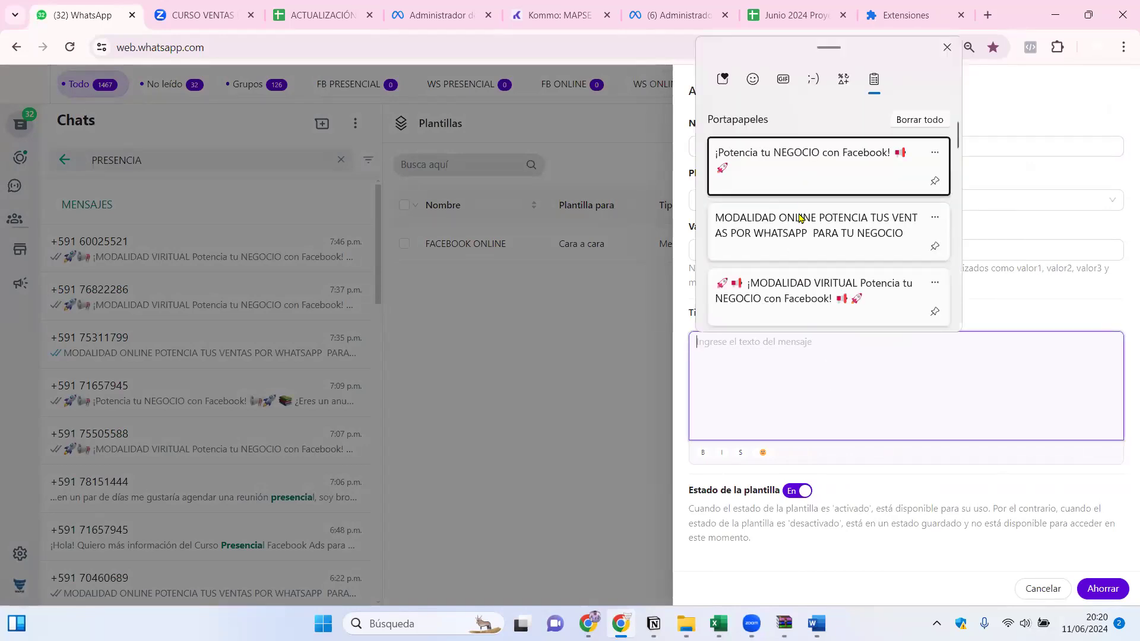
left_click(799, 227)
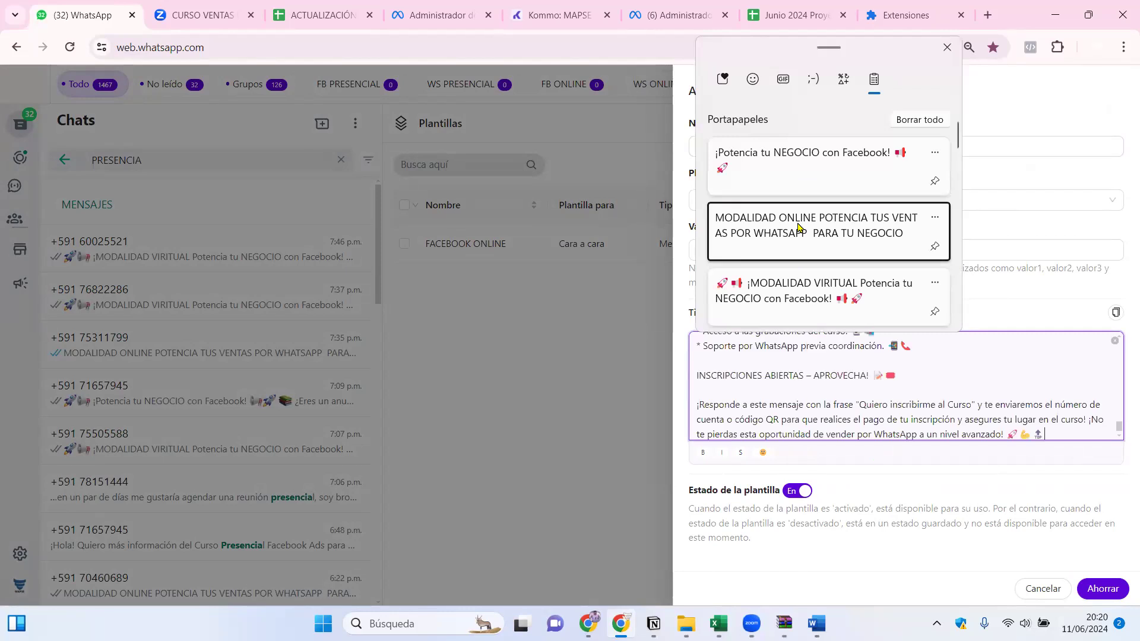
left_click(1101, 589)
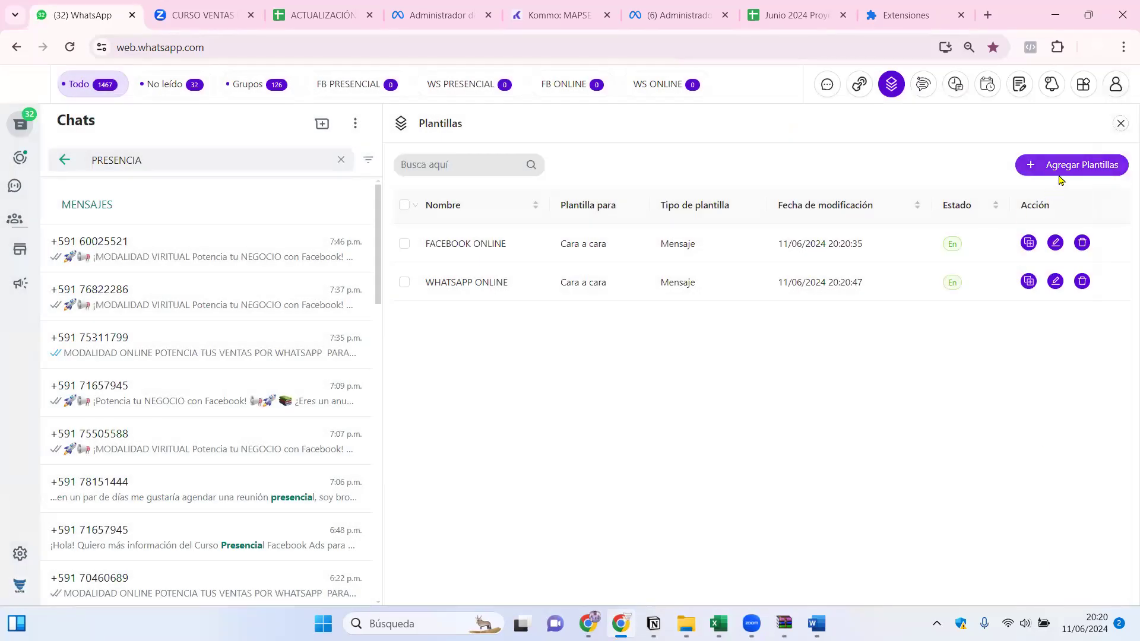
Create and save a template named FACEBOOK PRESENCIAL containing the in-person Facebook course message from the clipboard history
left_click(1061, 170)
left_click(800, 146)
type("FACEBOOK PE")
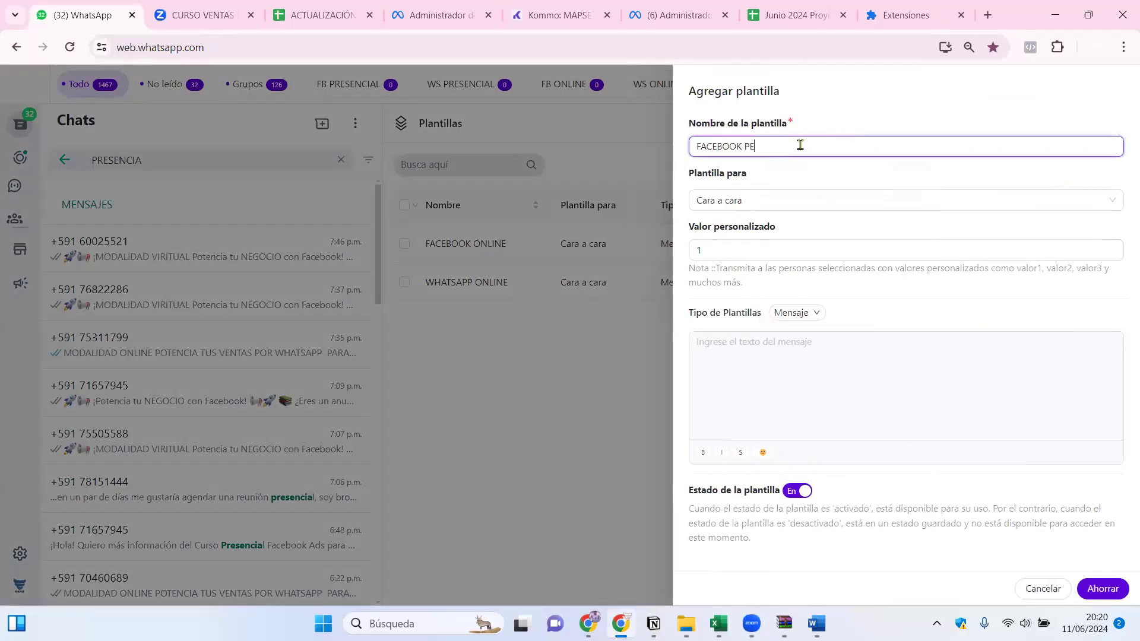
key("BackSpace")
type("RESENCIAL")
left_click(760, 392)
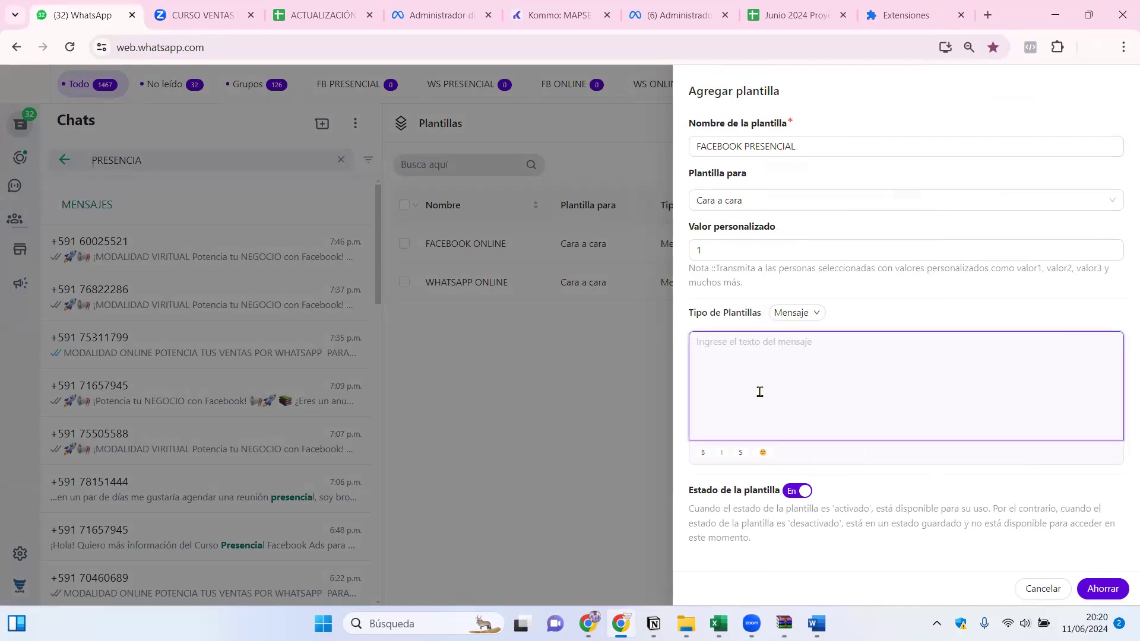
key("super+v")
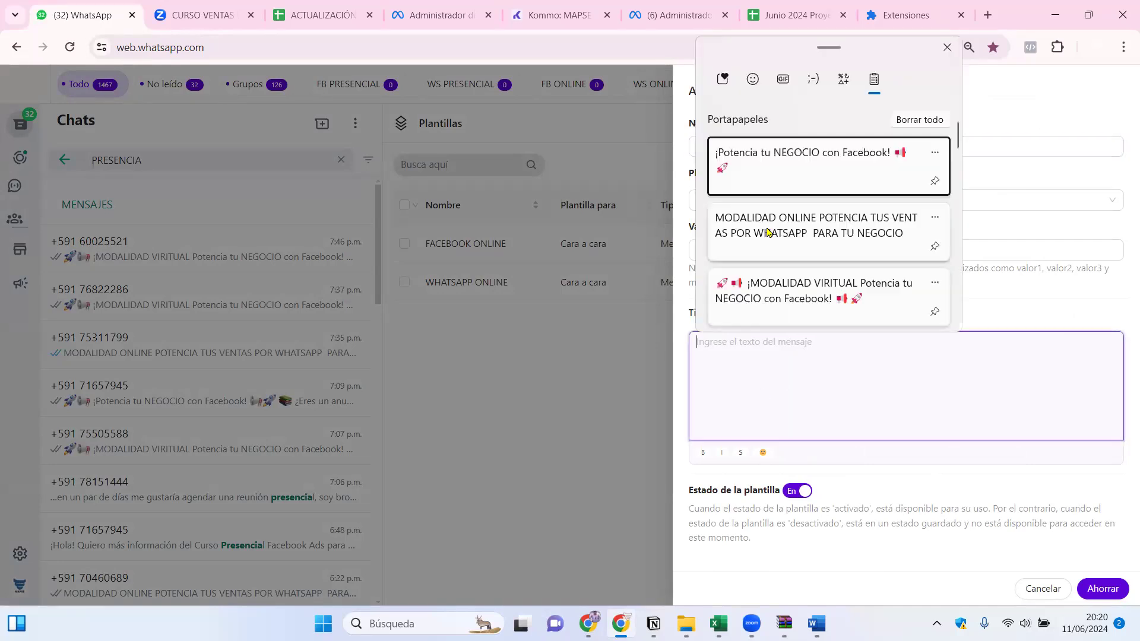
left_click(764, 190)
left_click(1101, 587)
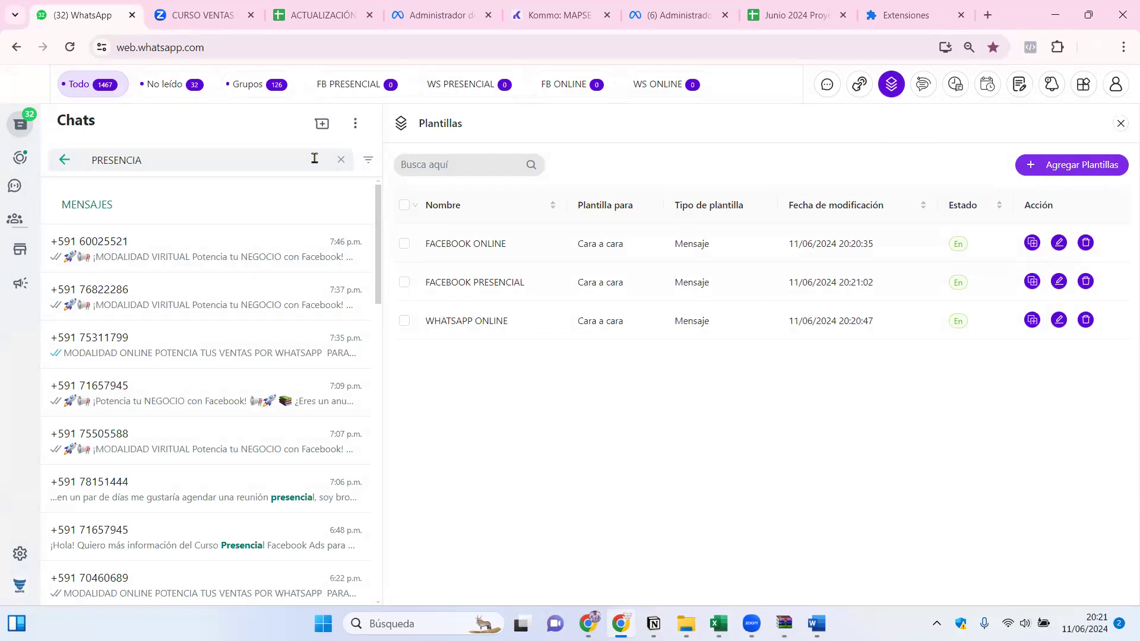
Clear the chat search and switch to Word, going to the blank area below the tabs screenshot
key("ctrl+a")
key("BackSpace")
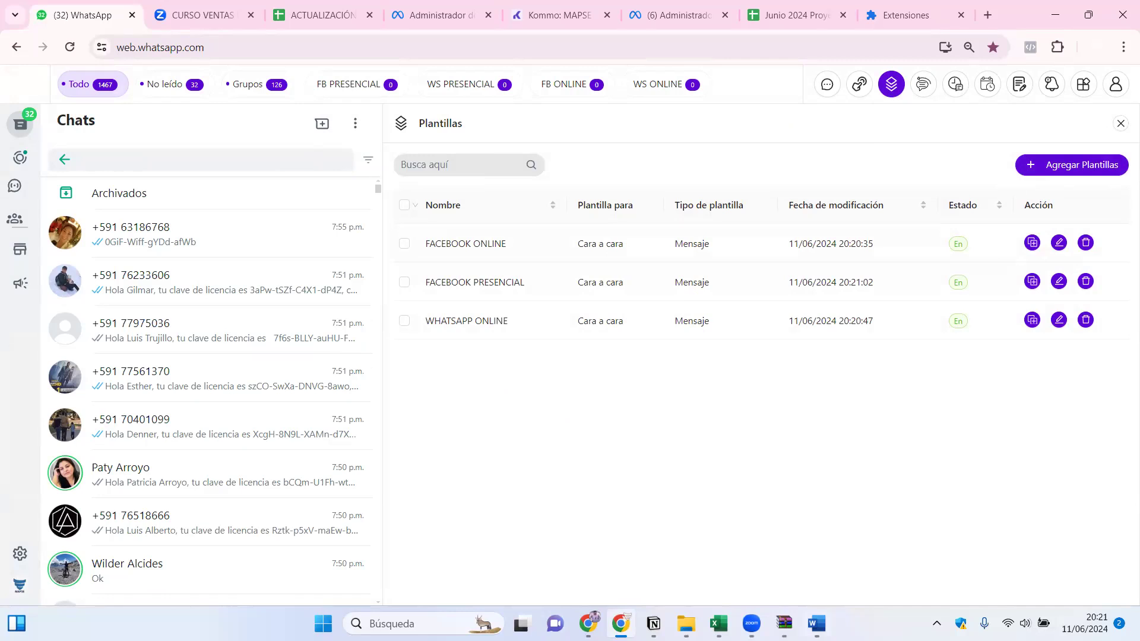
left_click(817, 623)
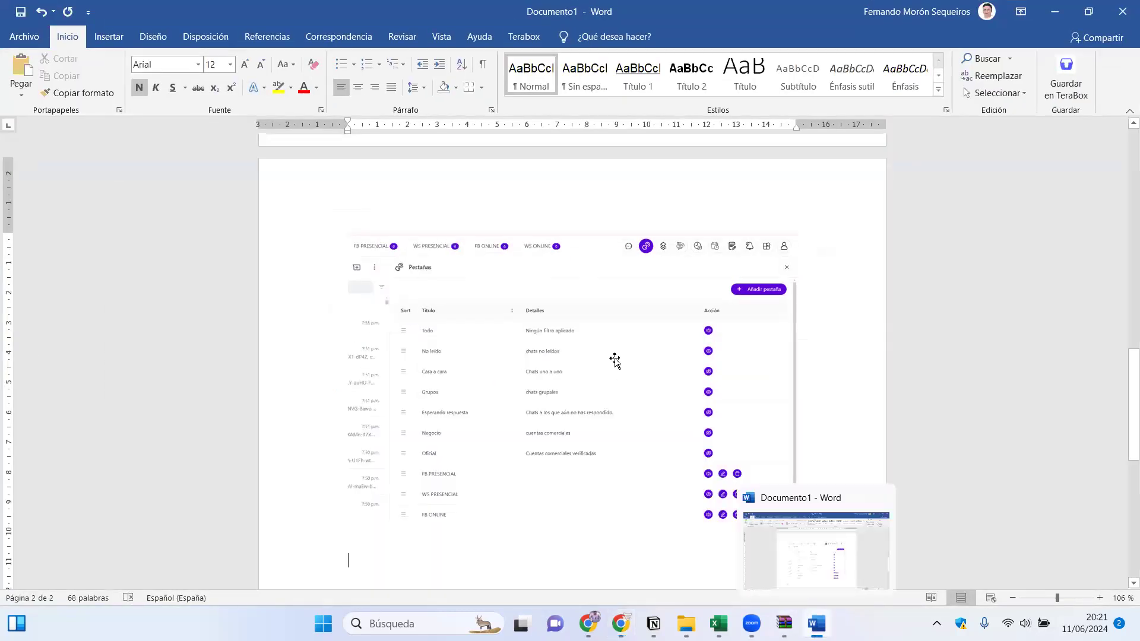
scroll(708, 372, "up", 1)
scroll(711, 368, "up", 5)
scroll(711, 368, "down", 10)
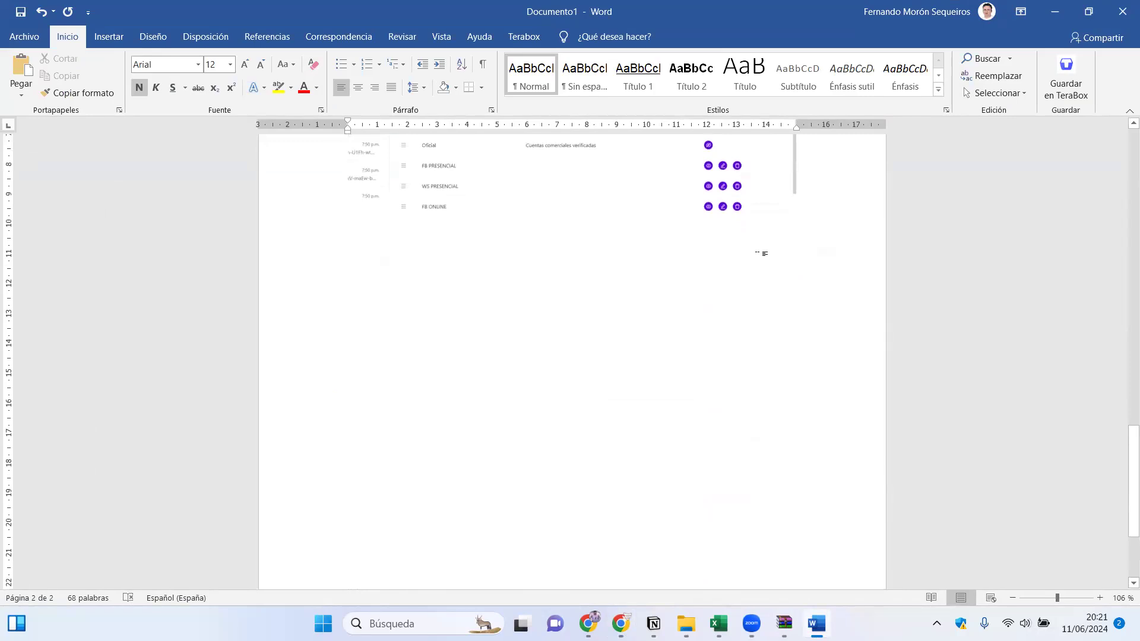
Start a bold heading below the tabs screenshot with the text "TERCER PASO.-"
double_click(351, 250)
type("TE")
key("BackSpace")
key("BackSpace")
key("ctrl+n")
type("TECE P")
key("BackSpace")
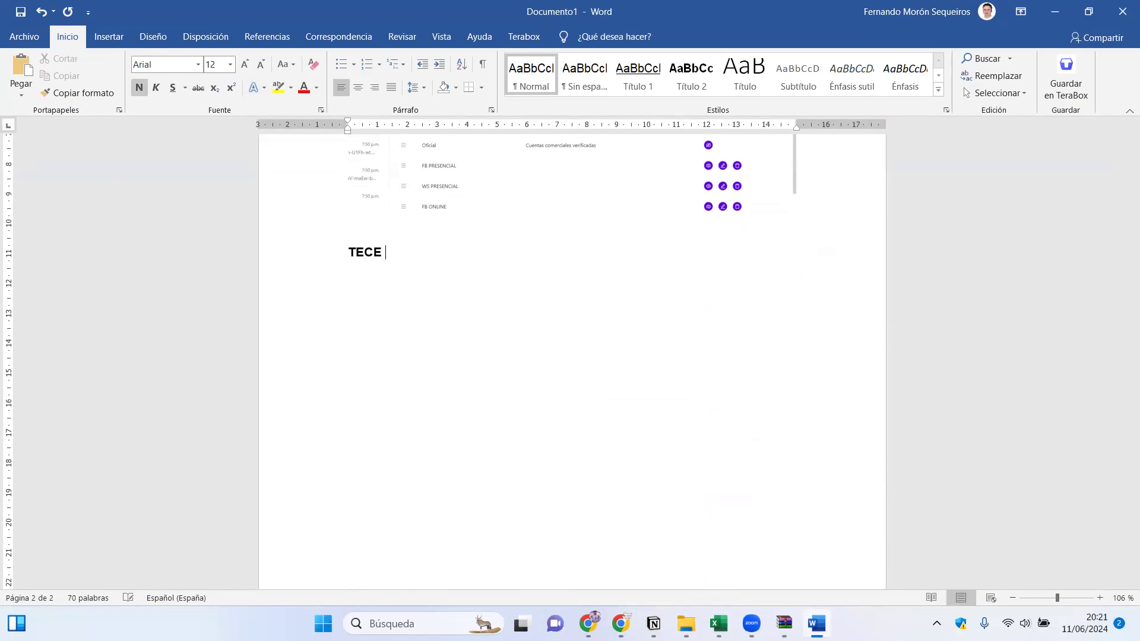
type("CER PASO.- ")
Complete the TERCER PASO heading with "CREAR LAS PLANTILLAS DE RESPUESTA MÁS UTILIZADAS." and start a new line below it
type("TENERC")
key("BackSpace")
type("NERCRE")
key("BackSpace")
key("BackSpace")
key("BackSpace")
key("BackSpace")
key("BackSpace")
key("BackSpace")
type("CR")
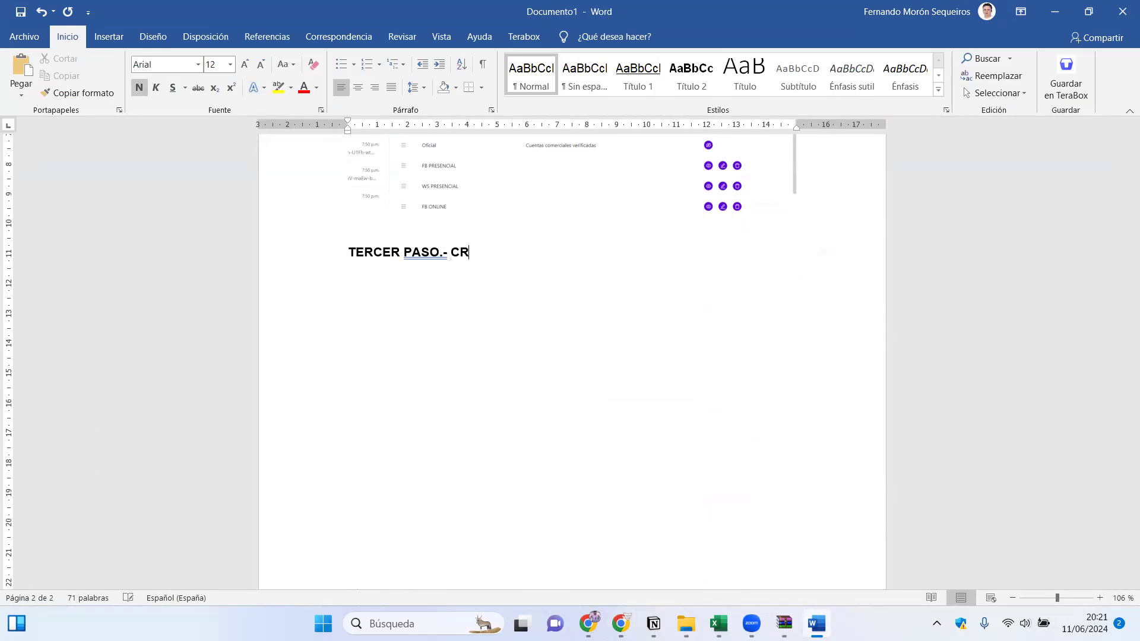
type("EAR LAS PLANTILLA")
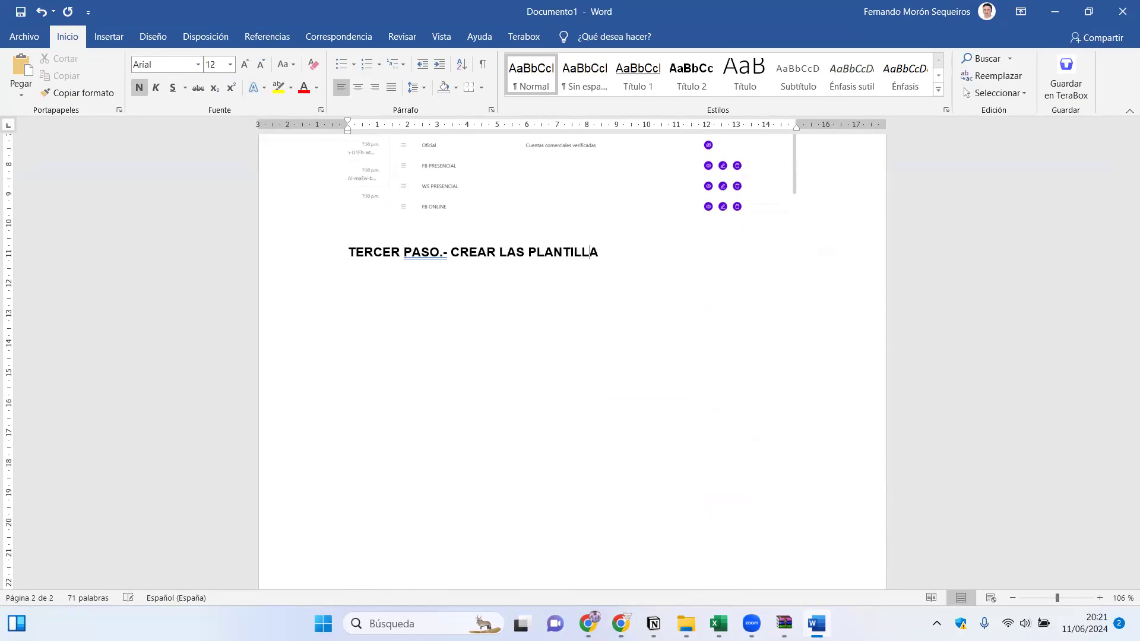
type("S DE RESUP")
key("BackSpace")
type("PUESTAS")
key("BackSpace")
type("MÁS UTILIZADAS PARALAS")
key("BackSpace")
key("BackSpace")
key("BackSpace")
key("BackSpace")
key("BackSpace")
key("BackSpace")
key("BackSpace")
key("BackSpace")
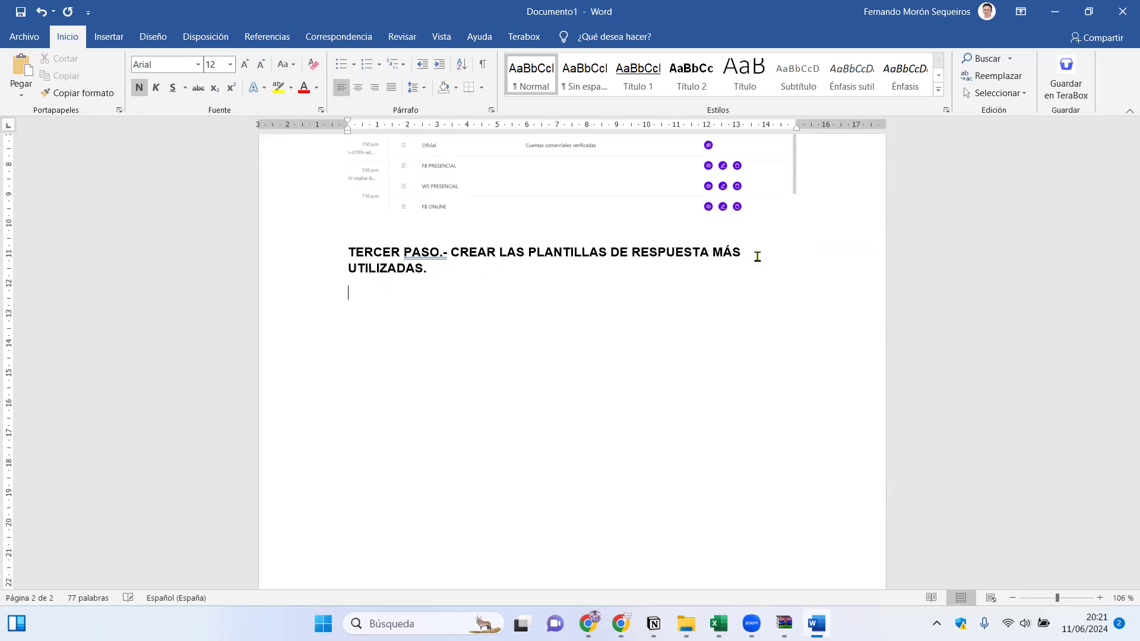
Capture the FACEBOOK ONLINE template's edit form in WhatsApp Web and paste the screenshot below the TERCER PASO heading in Word
key("alt+Tab")
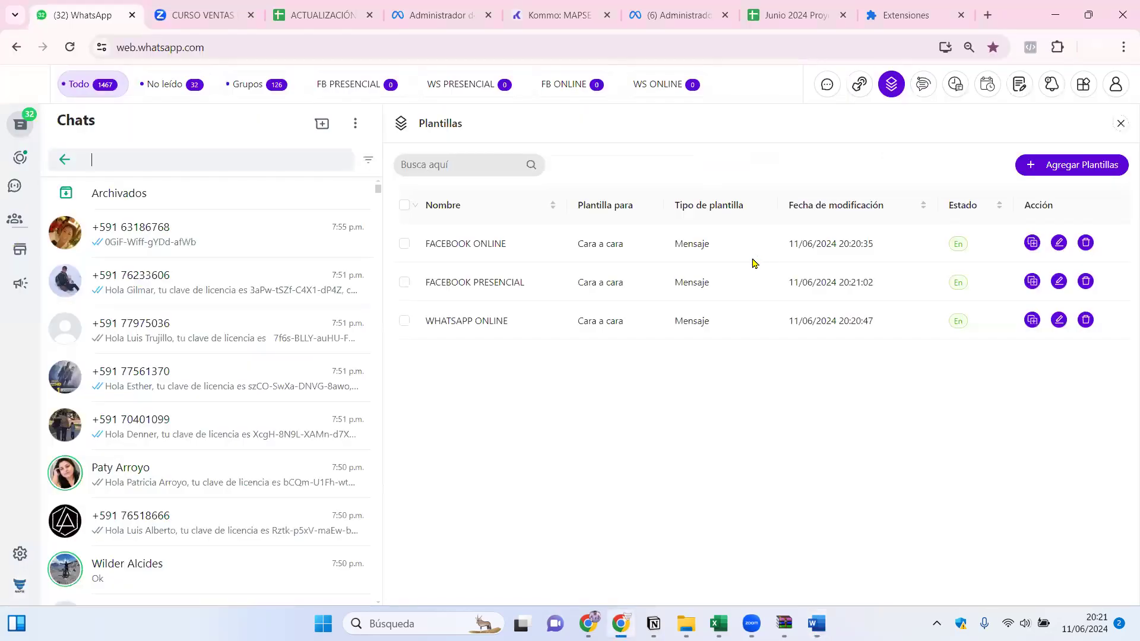
left_click(1060, 243)
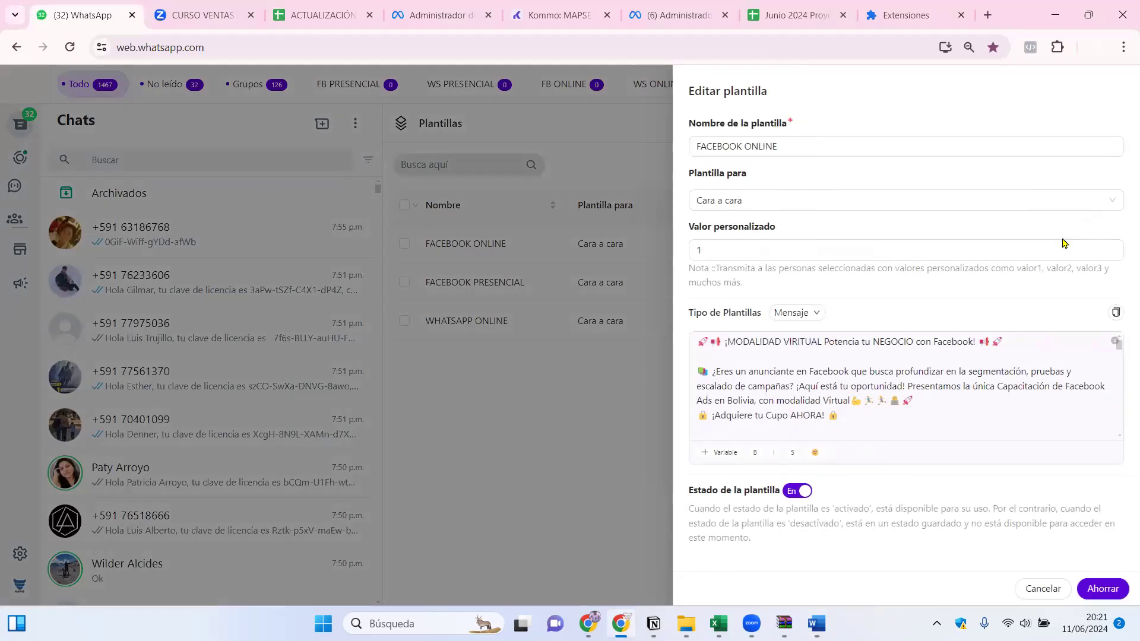
key("super+shift+s")
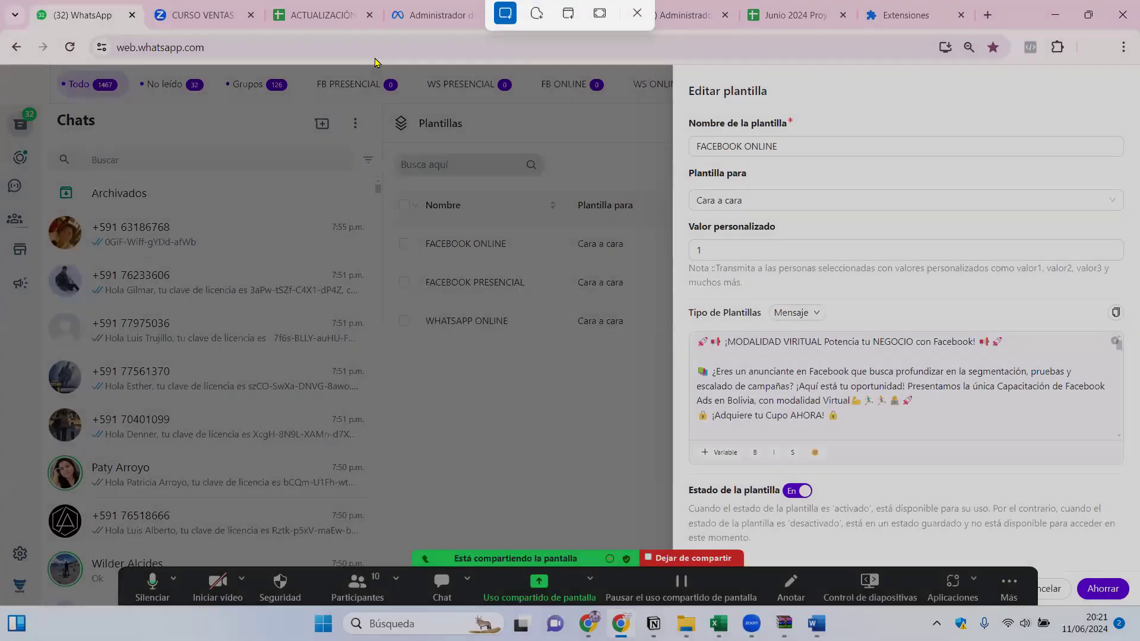
left_click_drag(378, 60, 1133, 531)
left_click(817, 623)
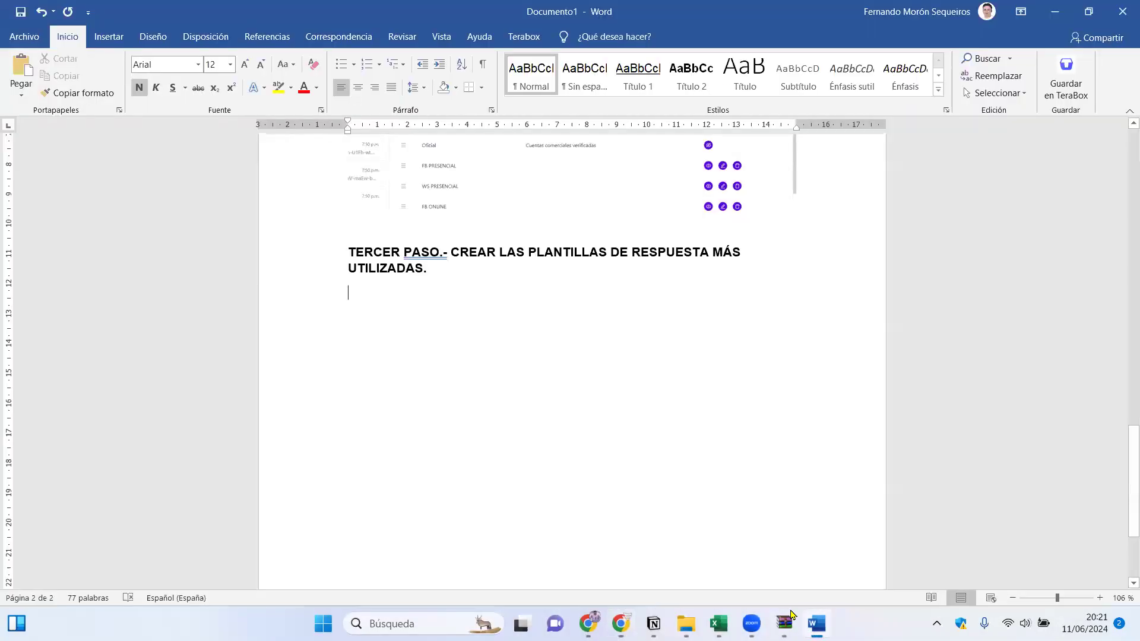
key("ctrl+v")
key("Return")
key("Caps_Lock")
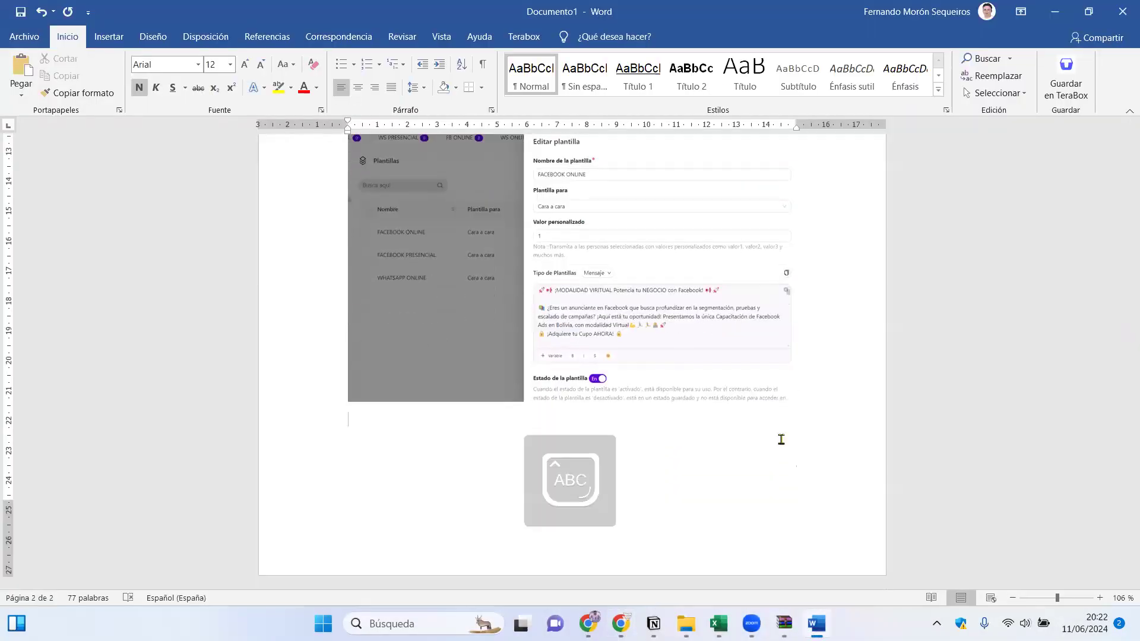
Return to WhatsApp Web, close the template editor without saving, and start adding a new workflow (flujo de trabajo)
key("alt+Tab")
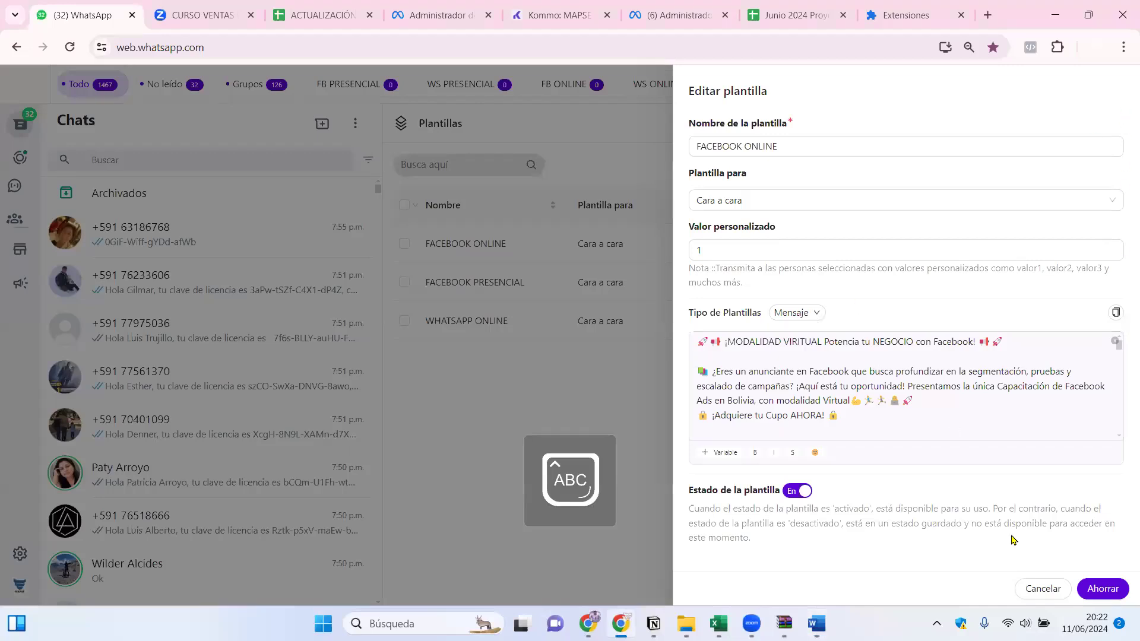
left_click(1062, 587)
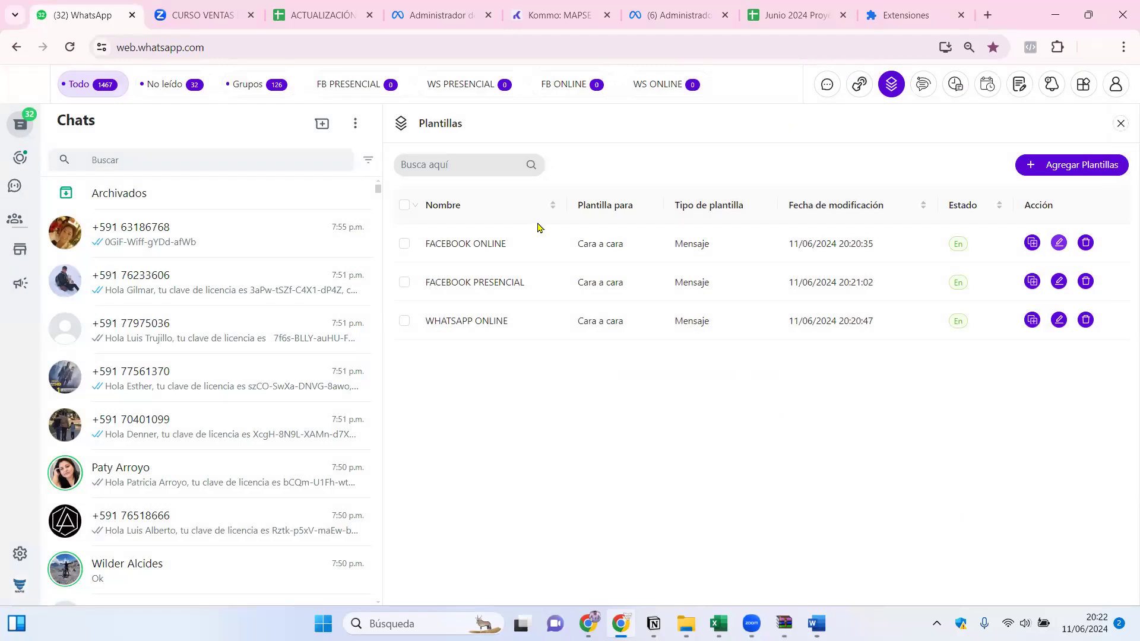
left_click(417, 24)
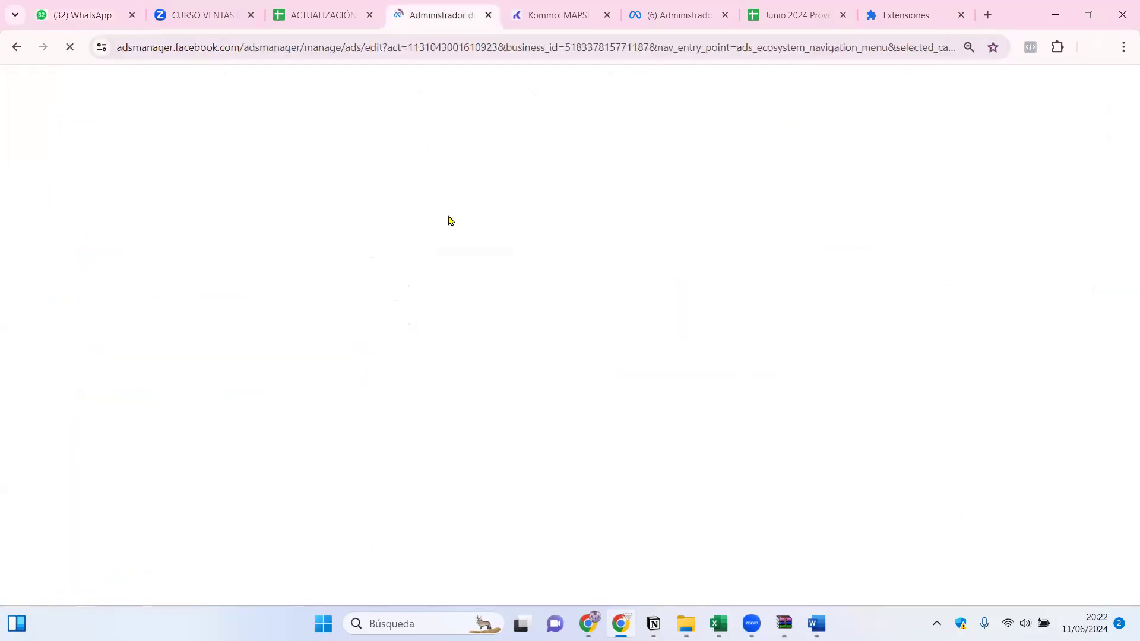
left_click(96, 18)
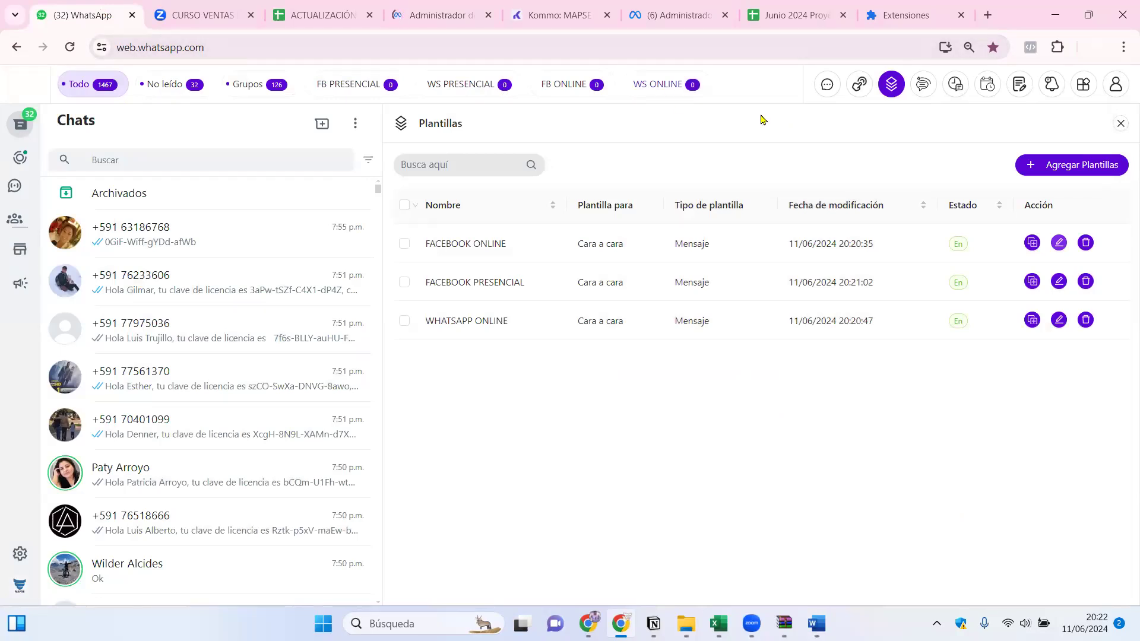
left_click(924, 89)
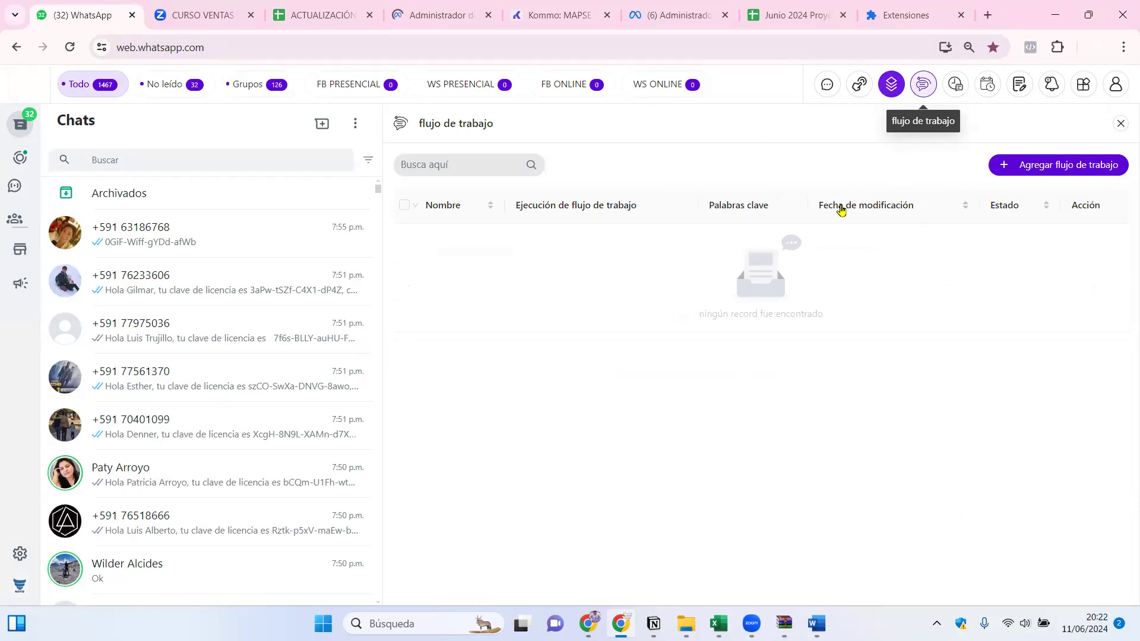
left_click(1000, 166)
left_click(741, 146)
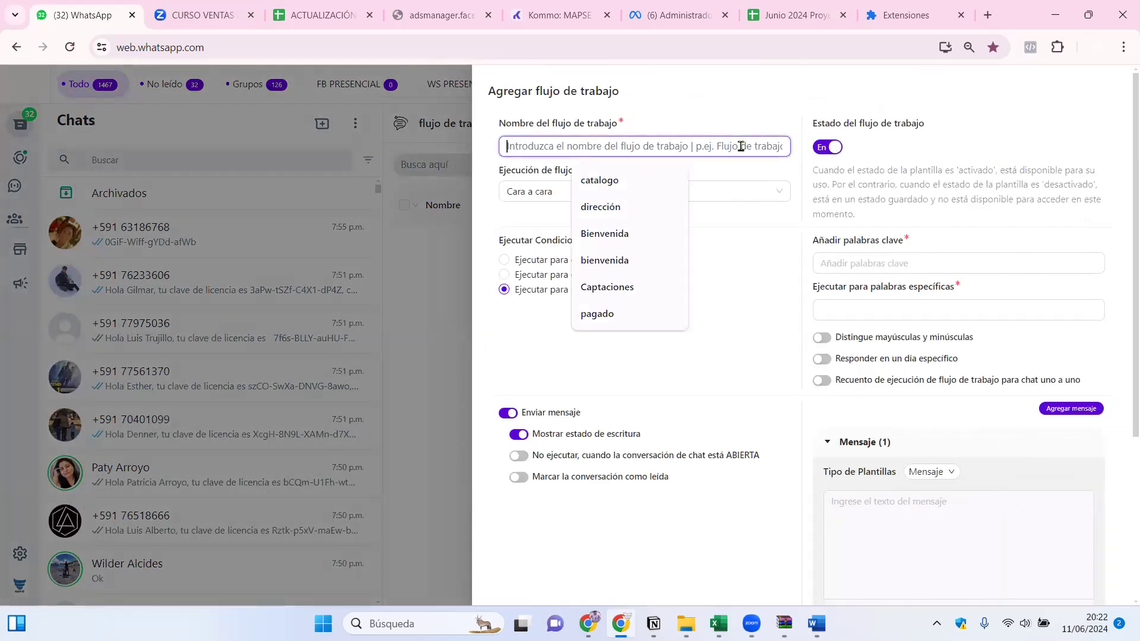
Copy "Curso Online de Ventas por Whatsapp" from the autofill message in Anuncio 2's message template in Ads Manager
left_click(688, 18)
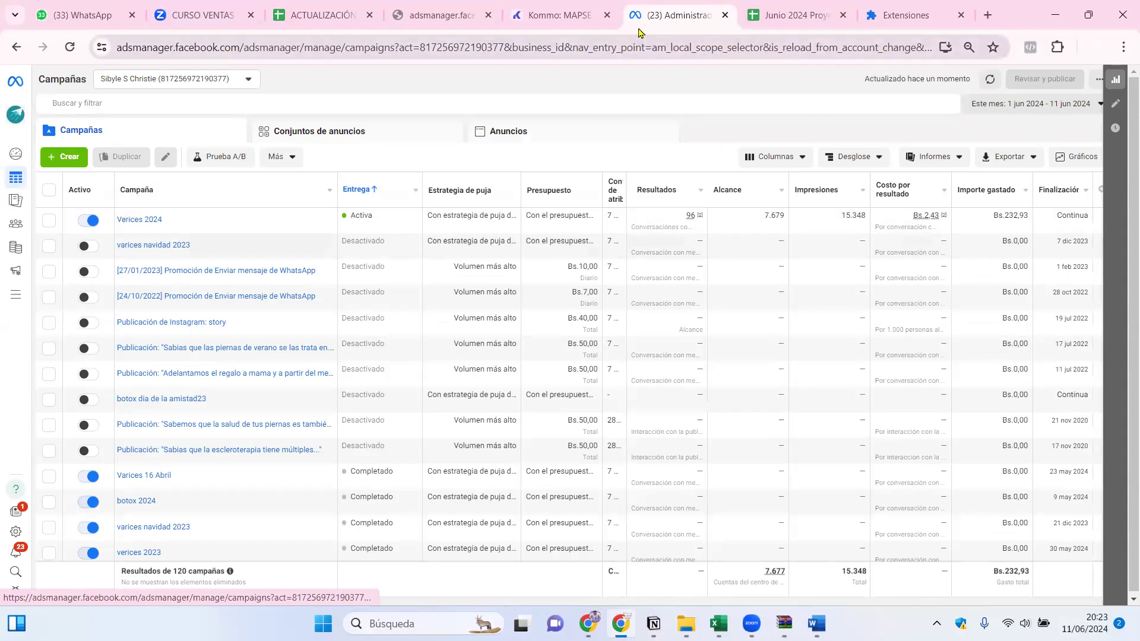
left_click(449, 16)
left_click(412, 449)
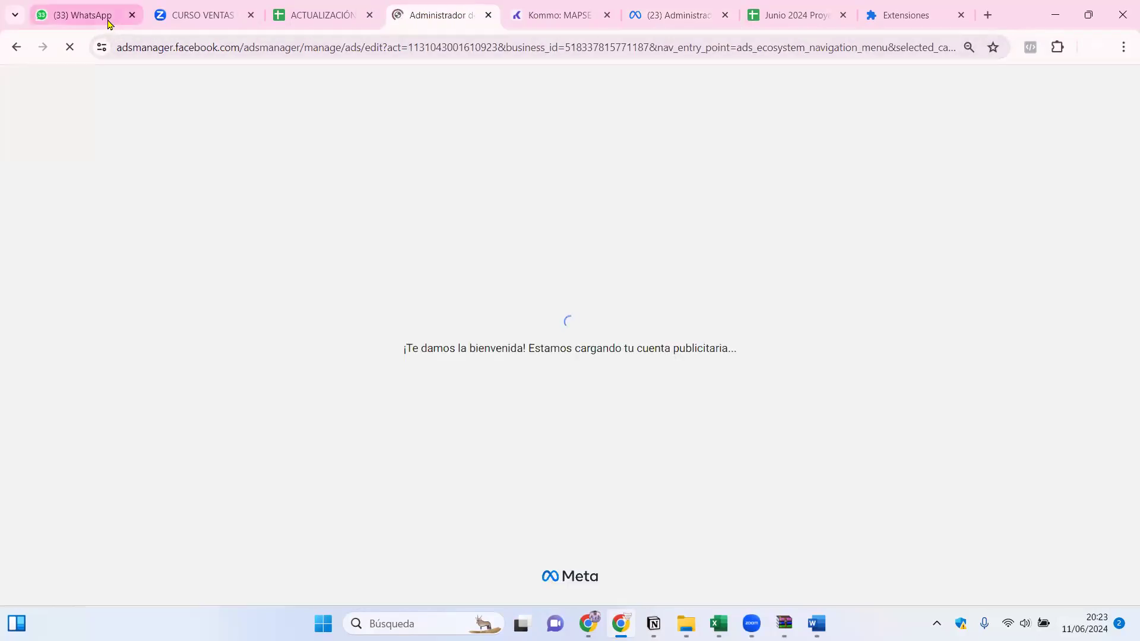
left_click(109, 24)
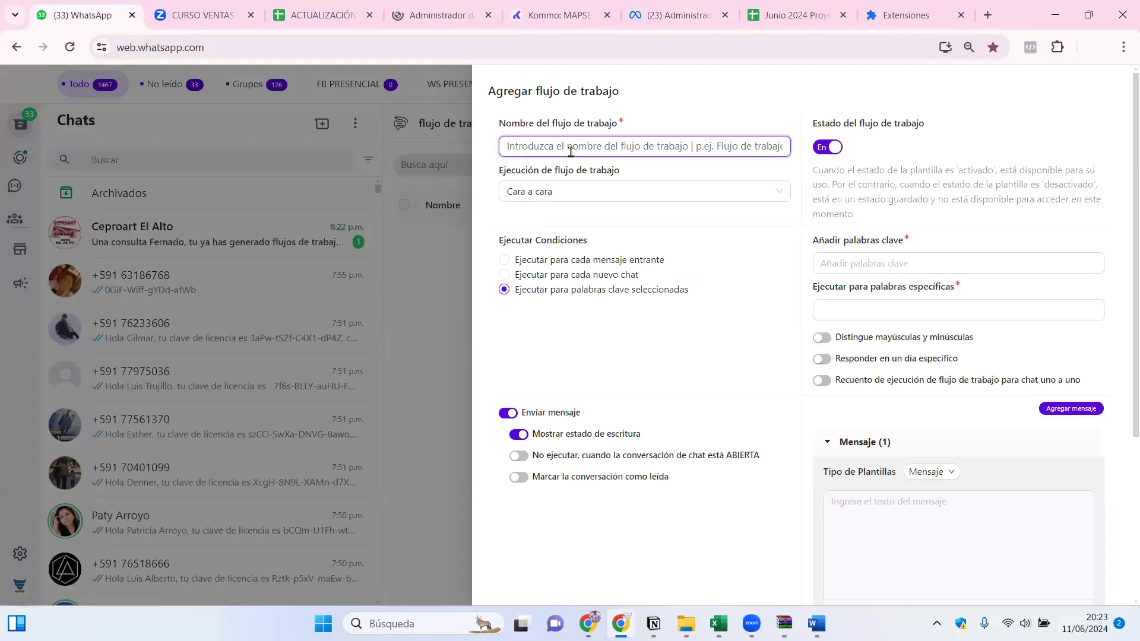
left_click(397, 4)
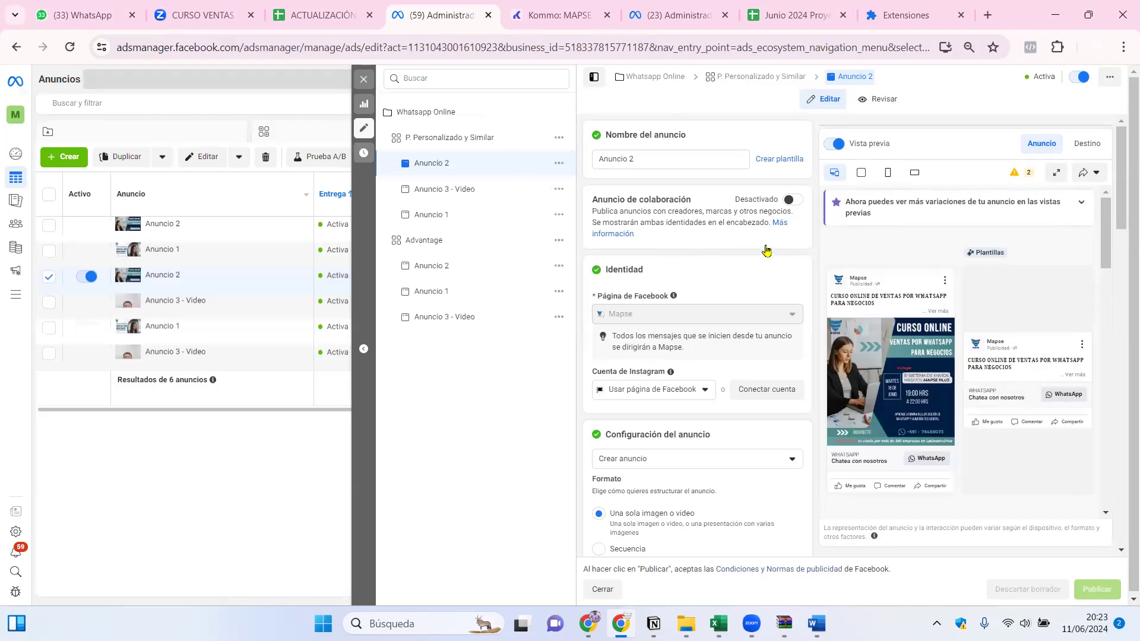
scroll(769, 255, "down", 10)
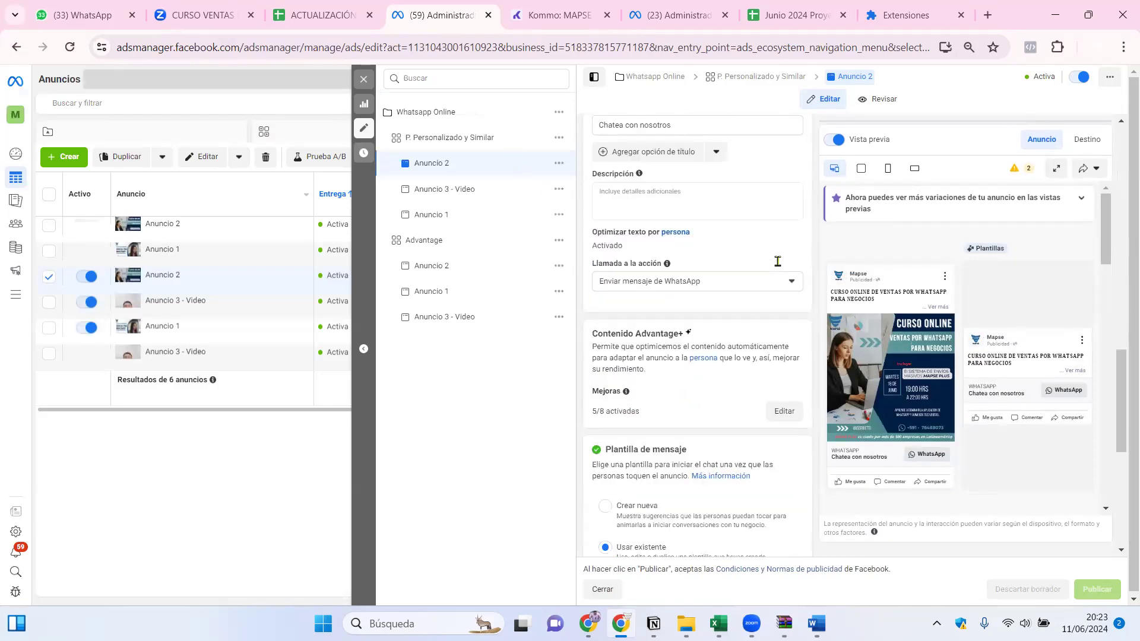
scroll(777, 261, "down", 3)
scroll(775, 267, "down", 3)
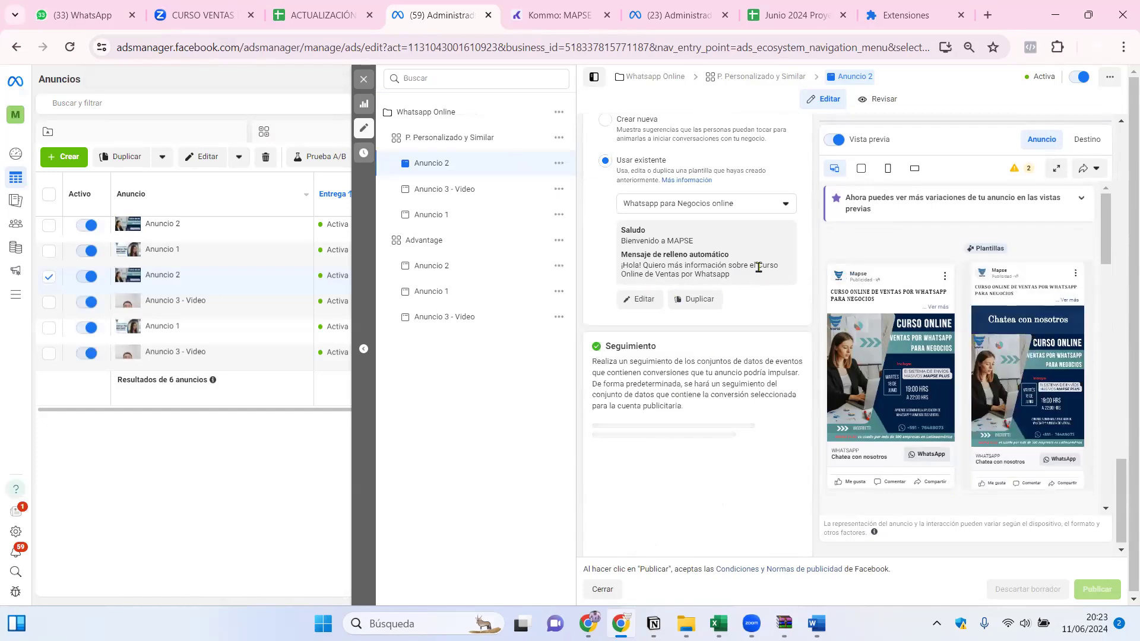
left_click_drag(758, 265, 771, 277)
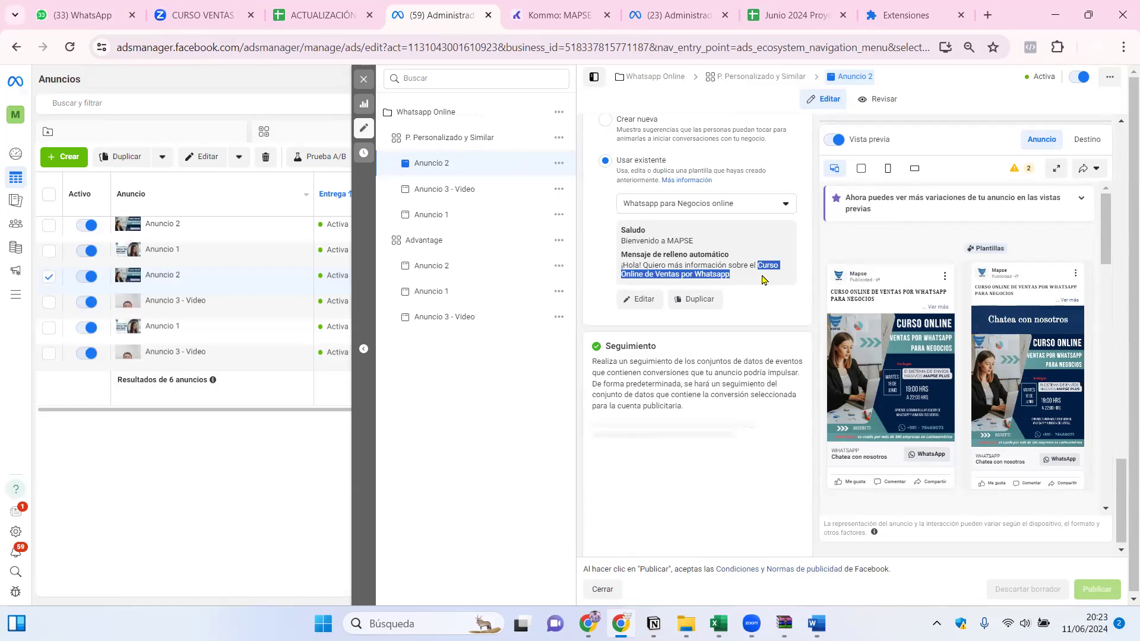
Back in WhatsApp Web, name the new workflow "Whatsapp Online" and set its execution to Cara a cara
left_click(87, 22)
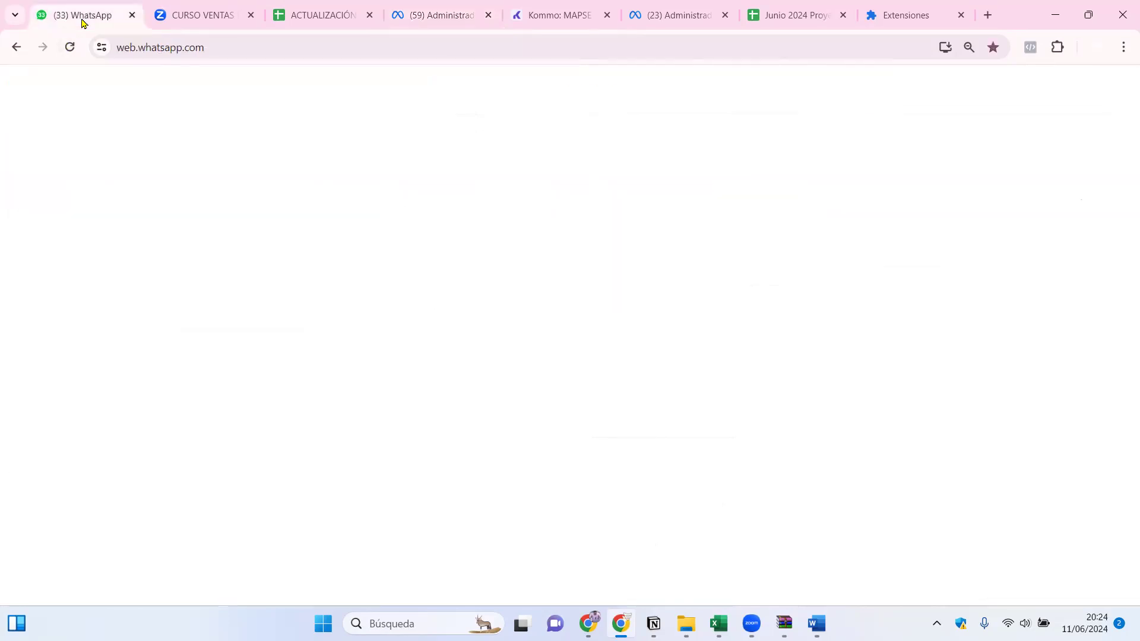
key("Caps_Lock")
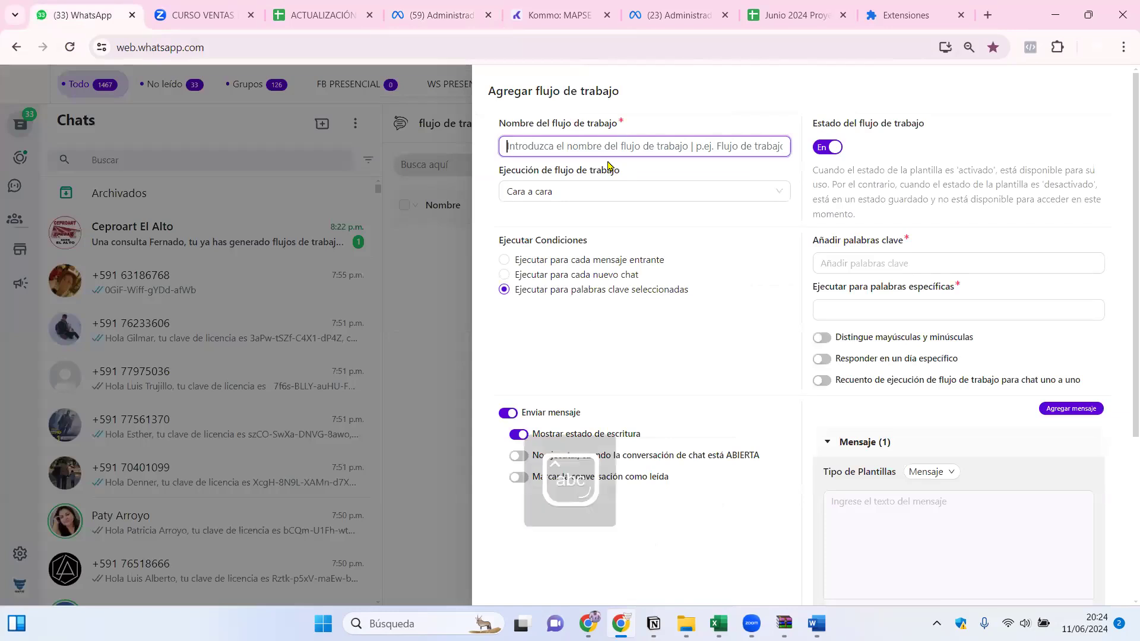
type("W")
key("BackSpace")
type("What")
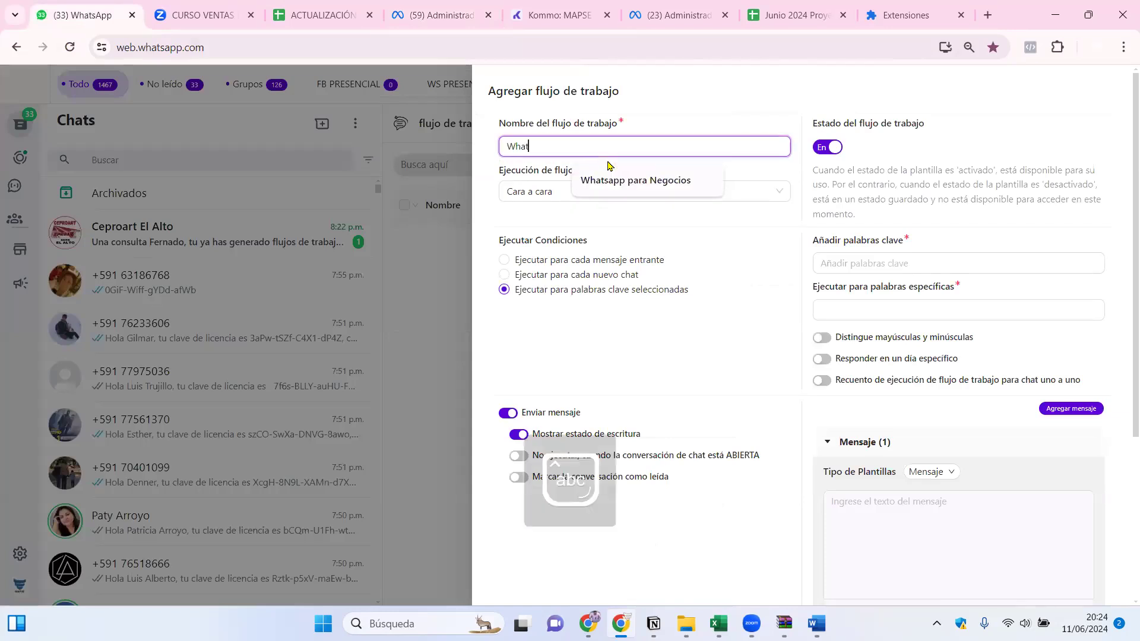
type("sapp Online")
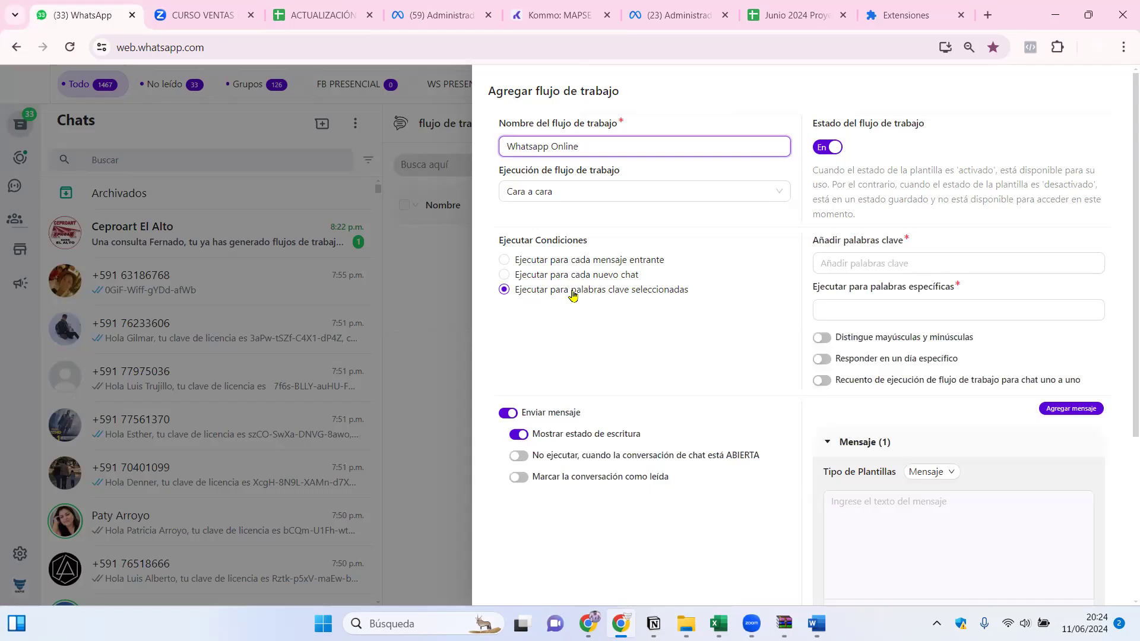
left_click(545, 204)
left_click(545, 211)
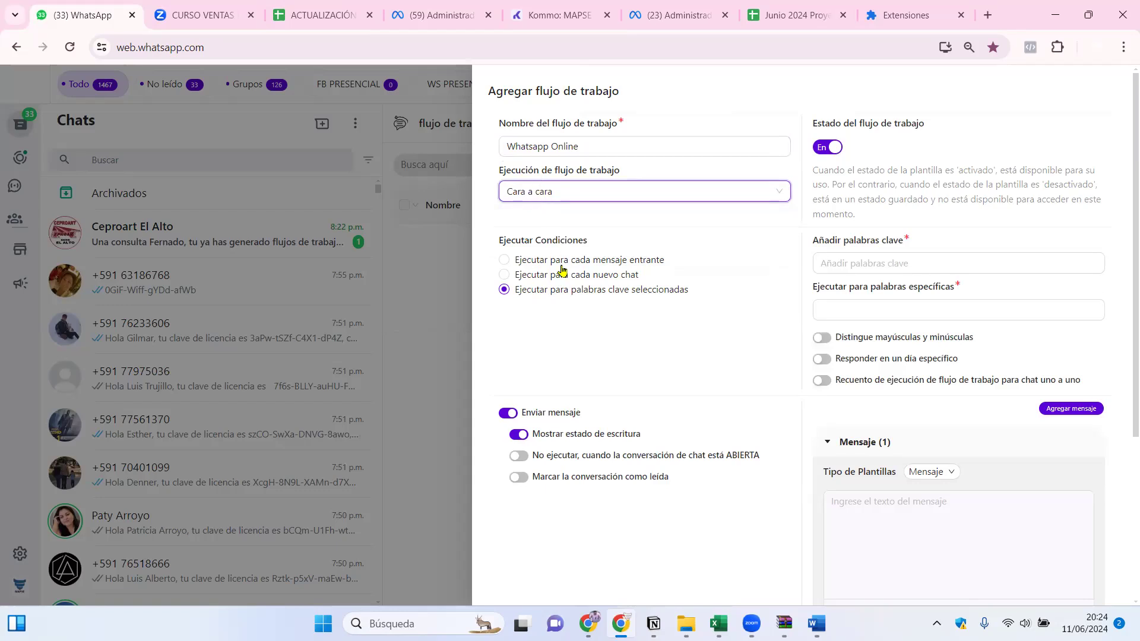
Add the copied phrase "Curso Online de Ventas por Whatsapp" from the clipboard history as a keyword of the workflow
left_click(830, 263)
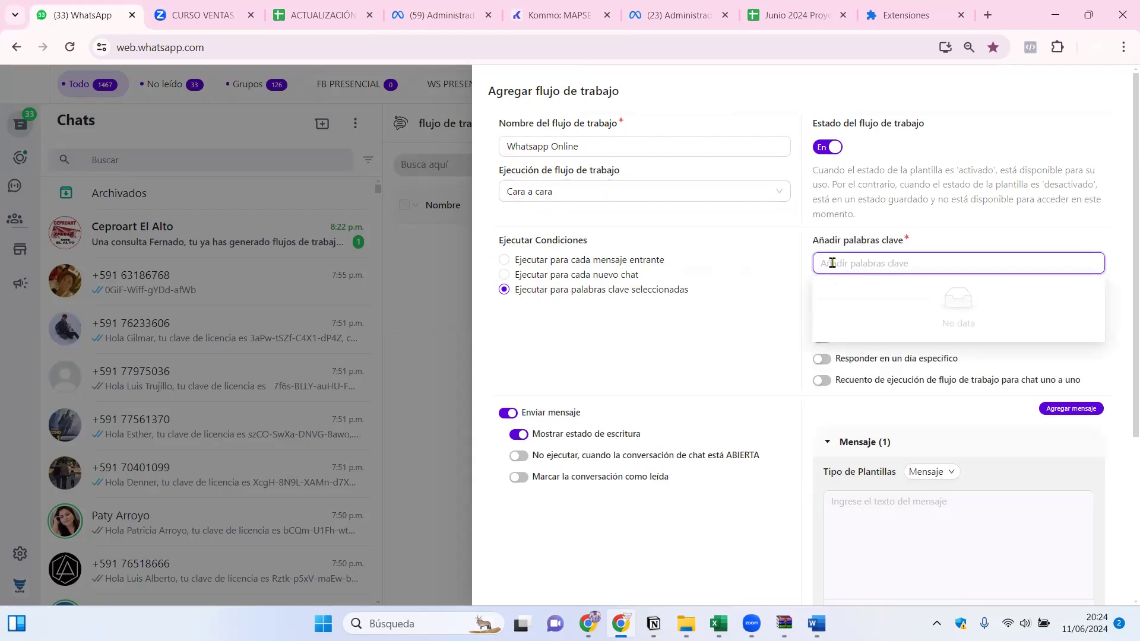
key("super+v")
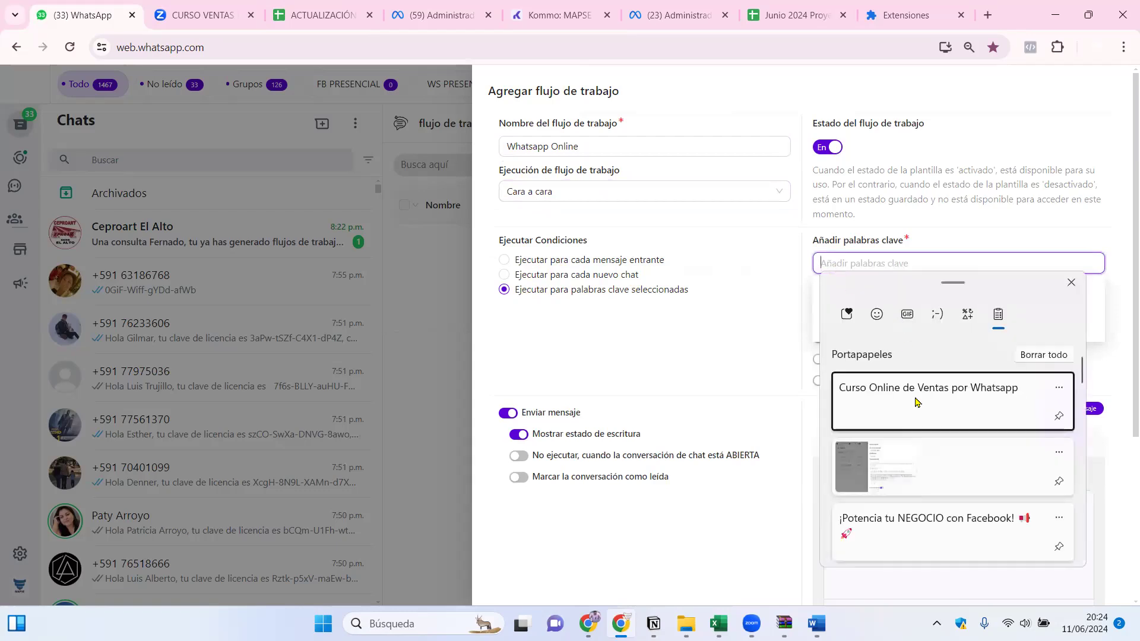
left_click(916, 399)
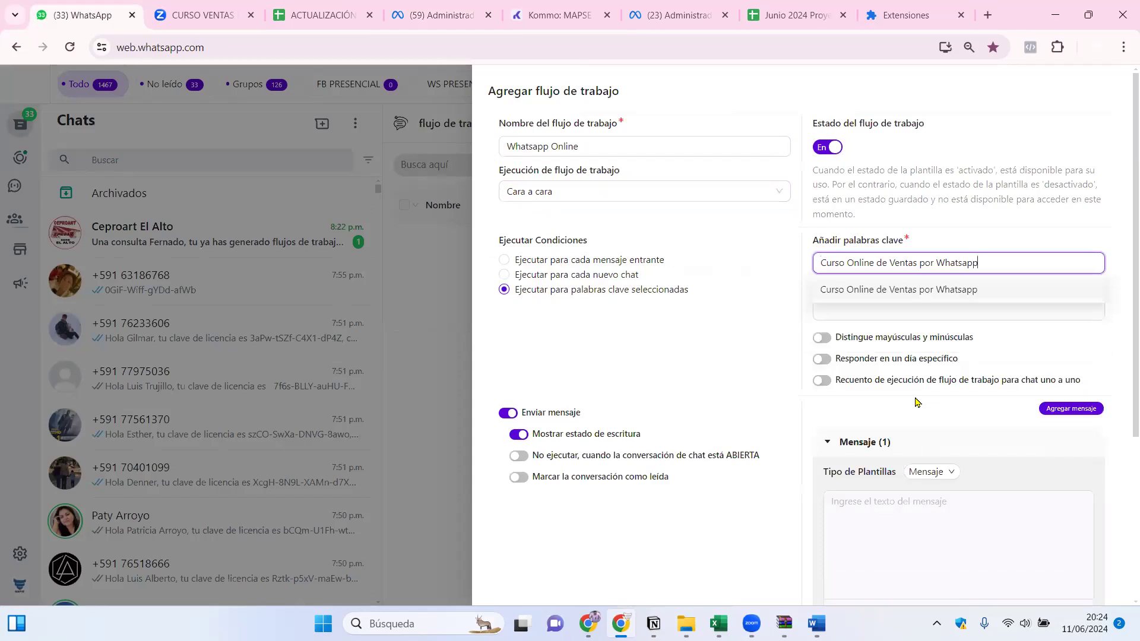
left_click(898, 296)
left_click(909, 262)
left_click(909, 262)
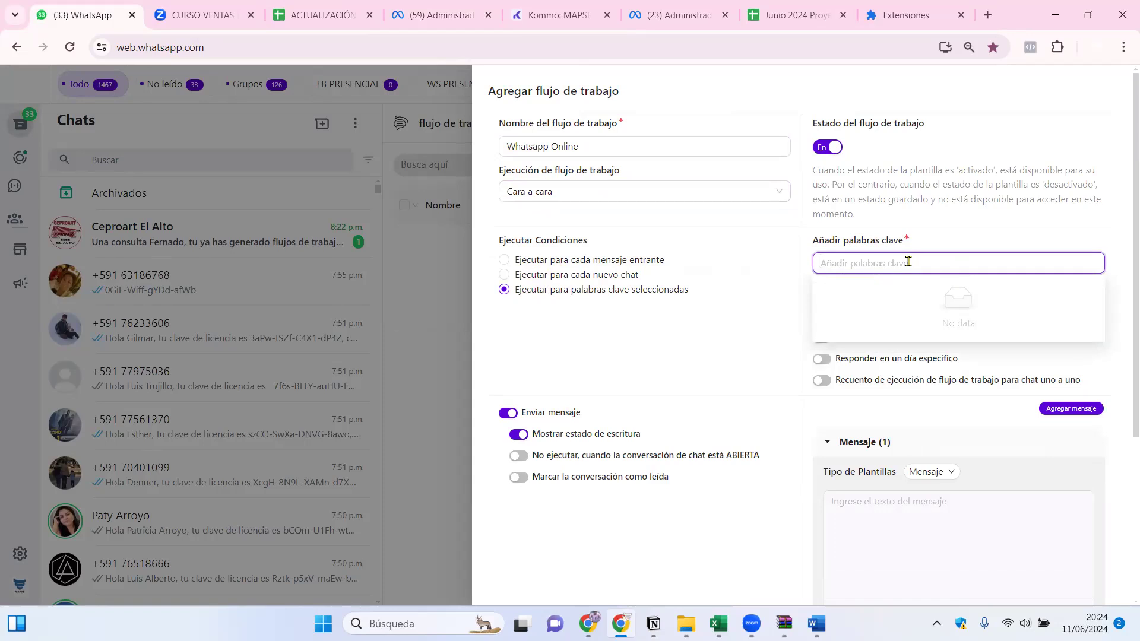
key("super+v")
left_click(883, 390)
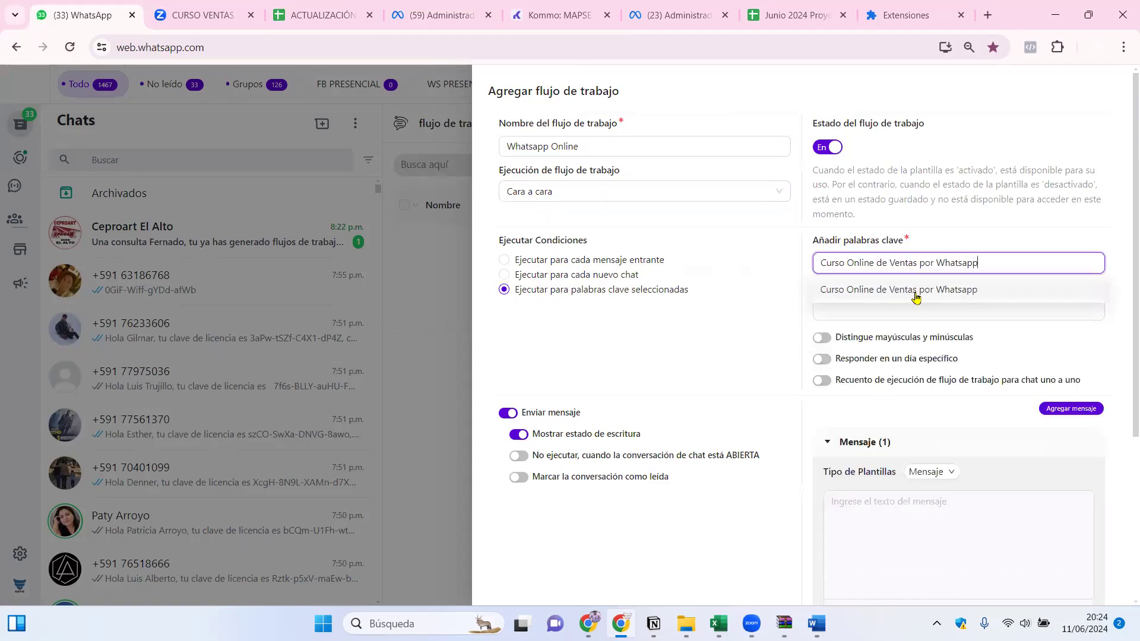
left_click(916, 297)
Add "Online de Ventas" as a second keyword of the workflow
left_click(985, 262)
left_click(985, 263)
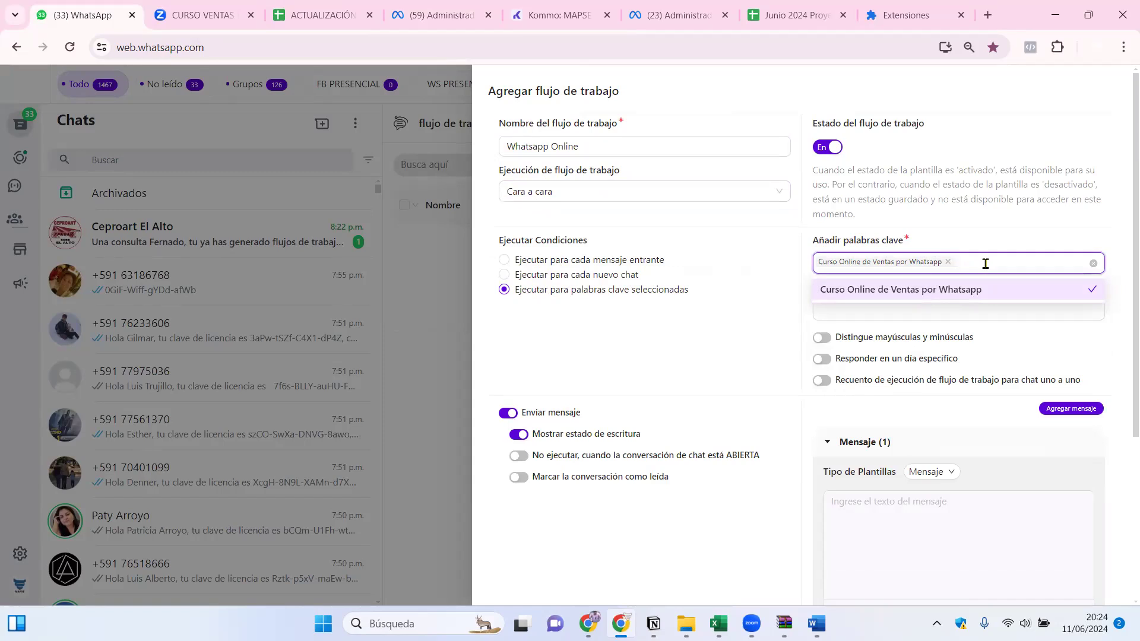
type("Onli")
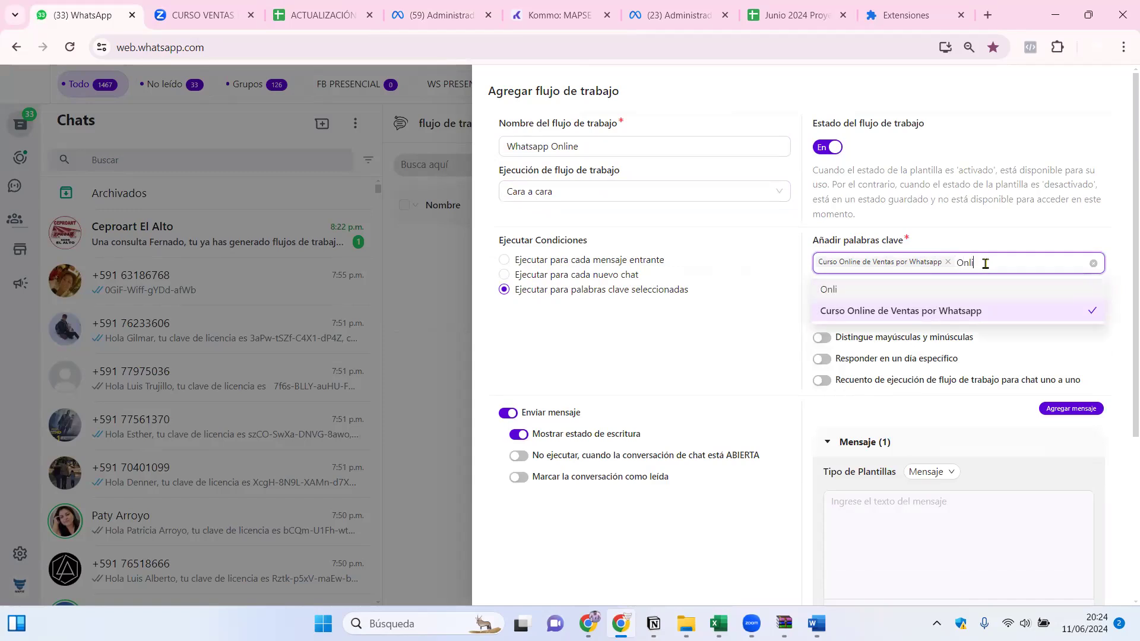
type("ne de Ventas")
key("BackSpace")
type("tas")
left_click(912, 290)
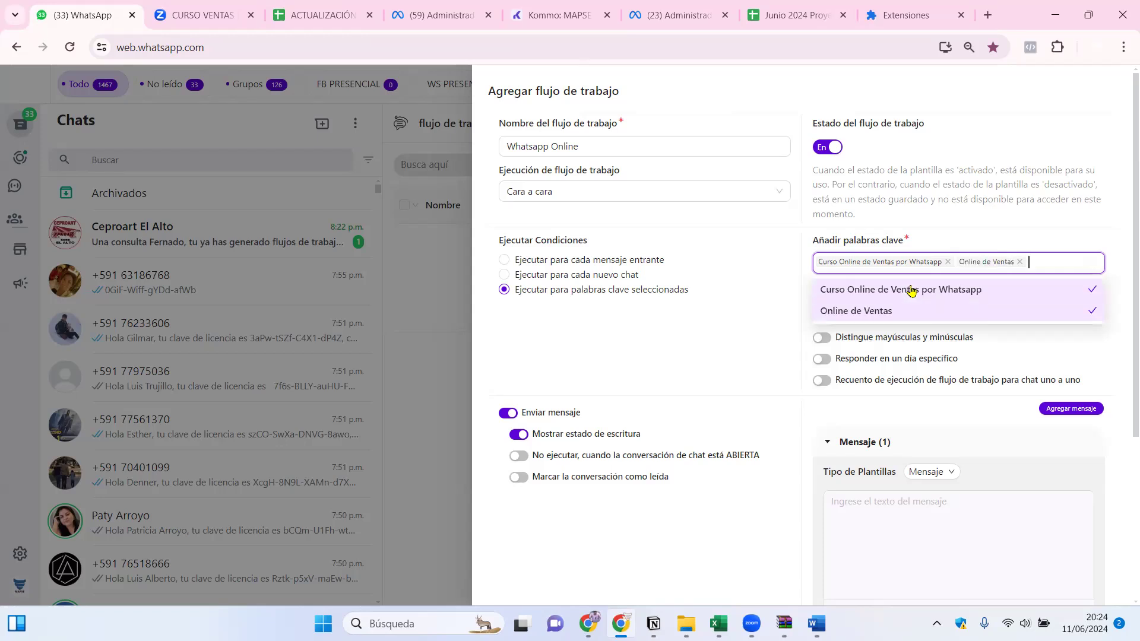
type("Ventas por W")
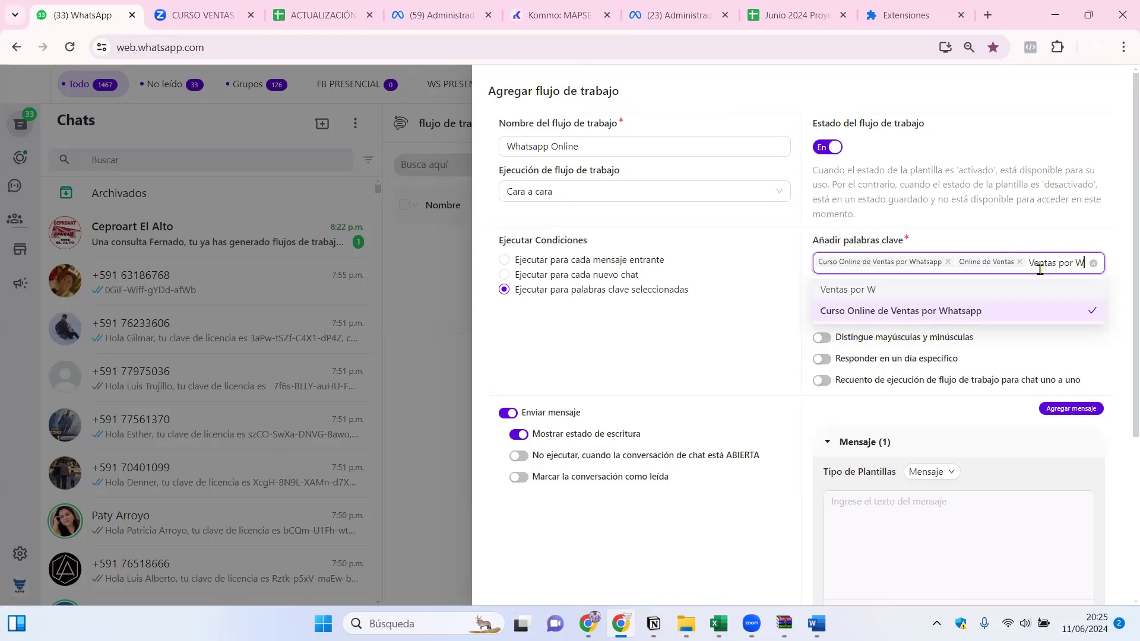
key("BackSpace")
key("BackSpace")
key("BackSpace")
key("BackSpace")
key("BackSpace")
key("BackSpace")
key("BackSpace")
key("BackSpace")
key("BackSpace")
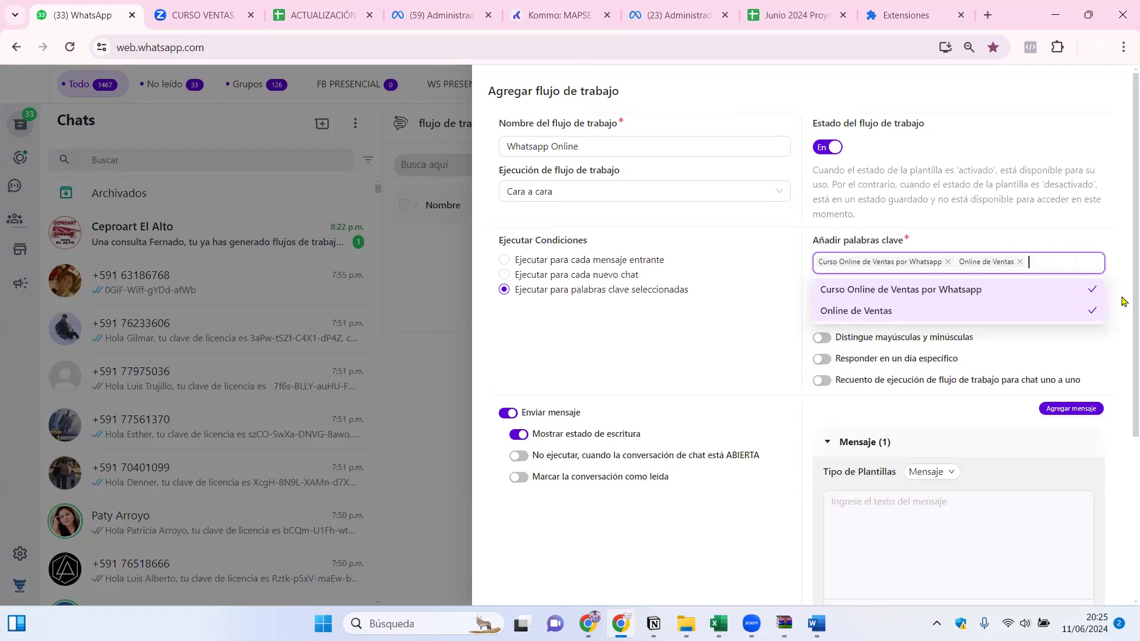
Set the workflow to run on messages matching its keywords with the "Contener las palabras" condition
left_click(1119, 279)
left_click(849, 266)
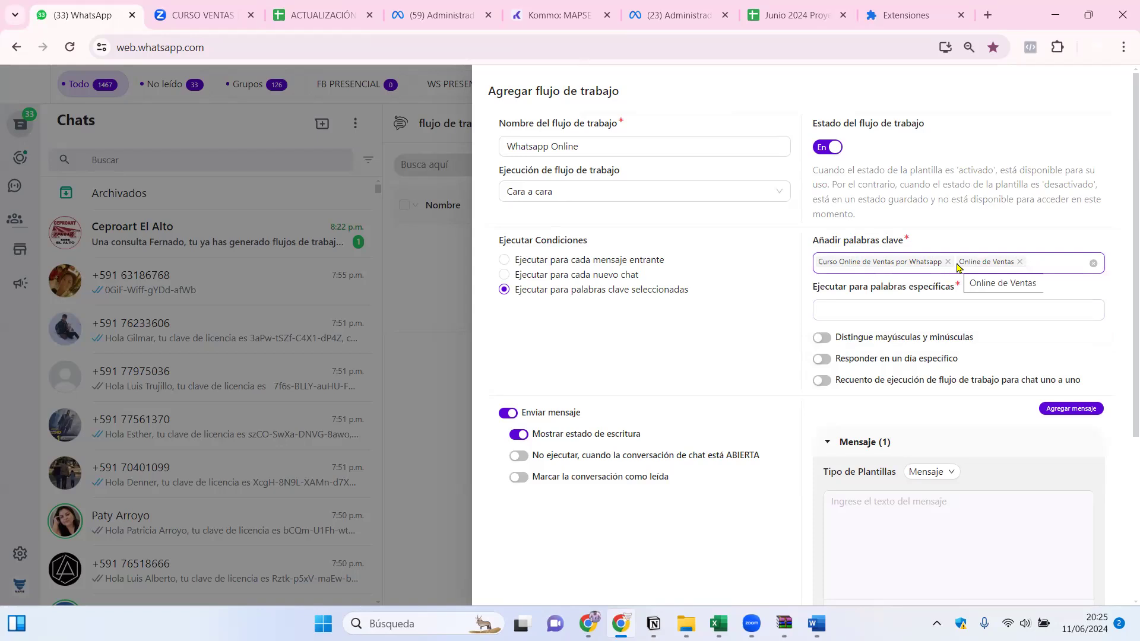
left_click(939, 307)
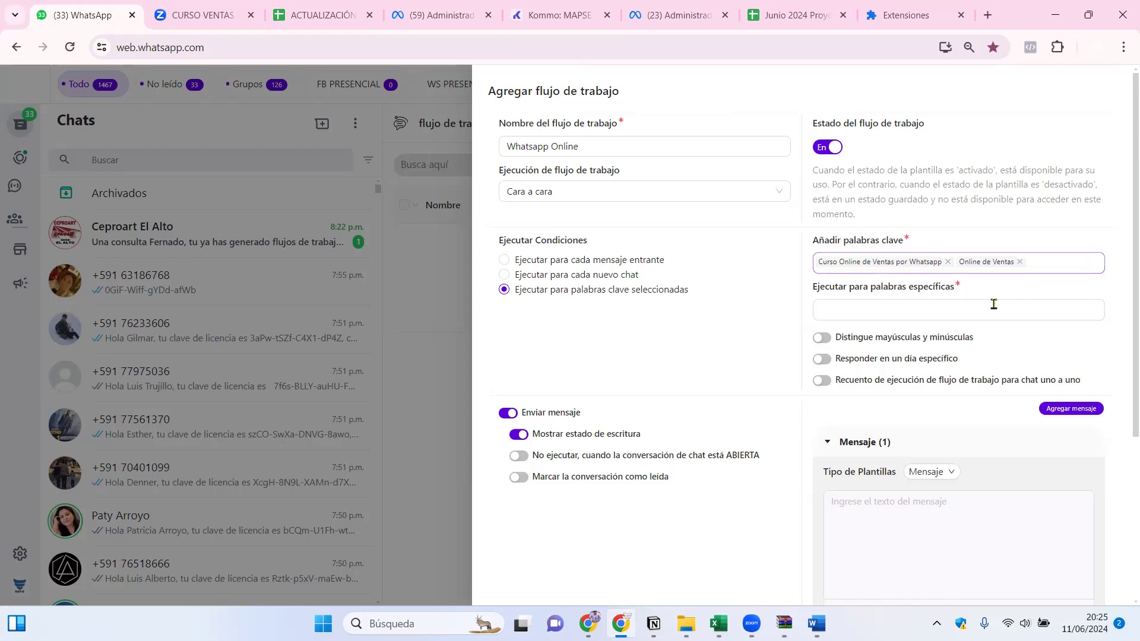
left_click(906, 309)
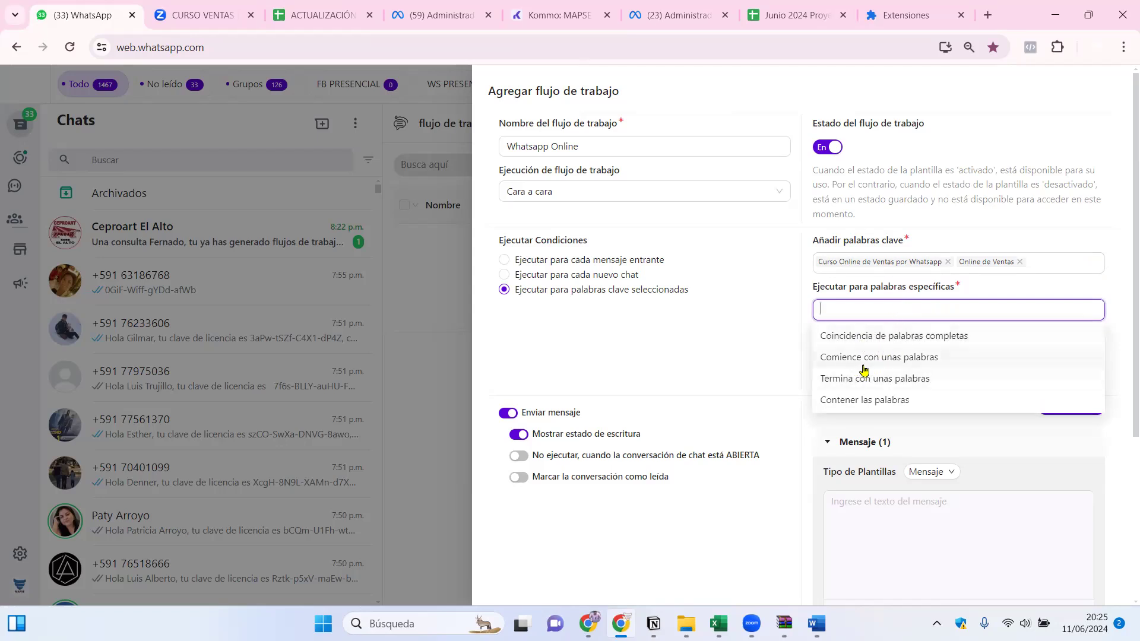
left_click(854, 402)
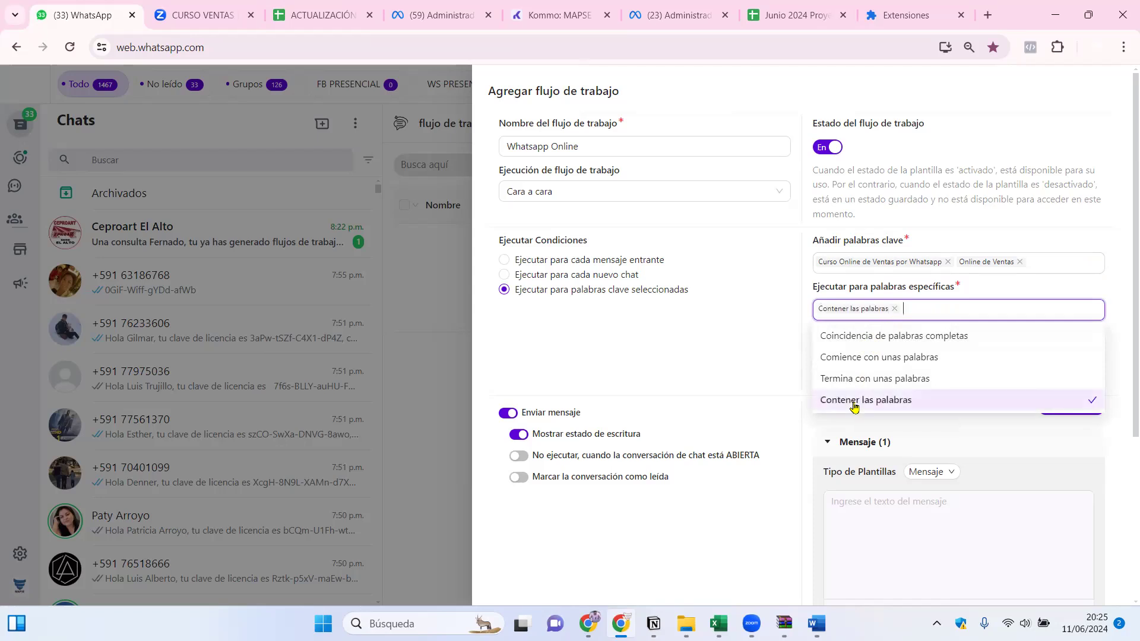
left_click(1052, 248)
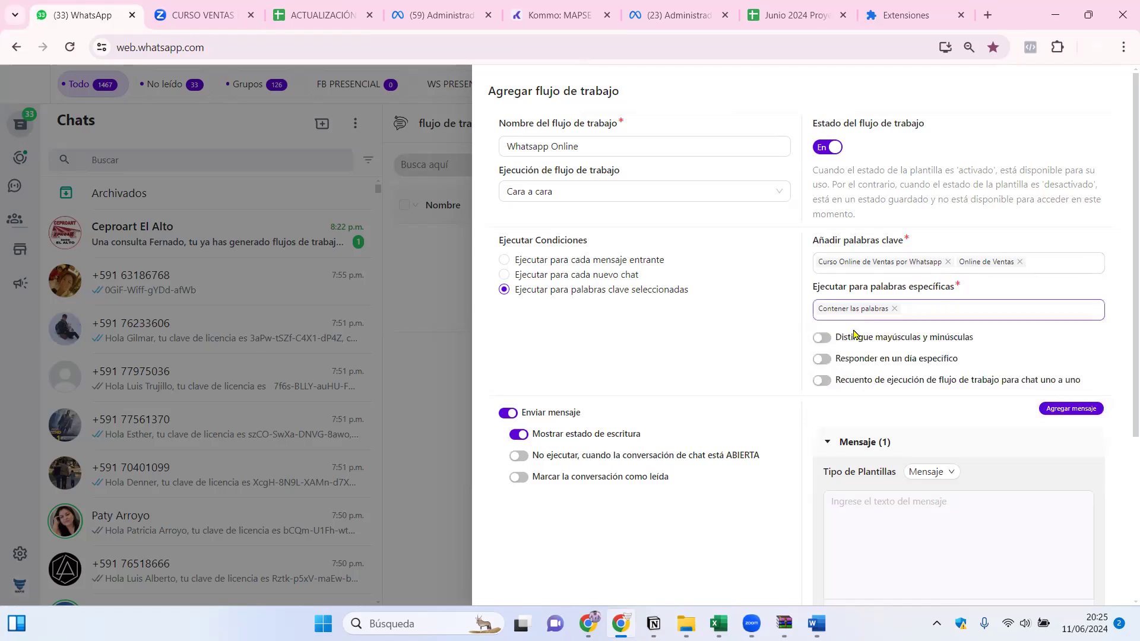
scroll(880, 291, "down", 4)
scroll(855, 246, "up", 4)
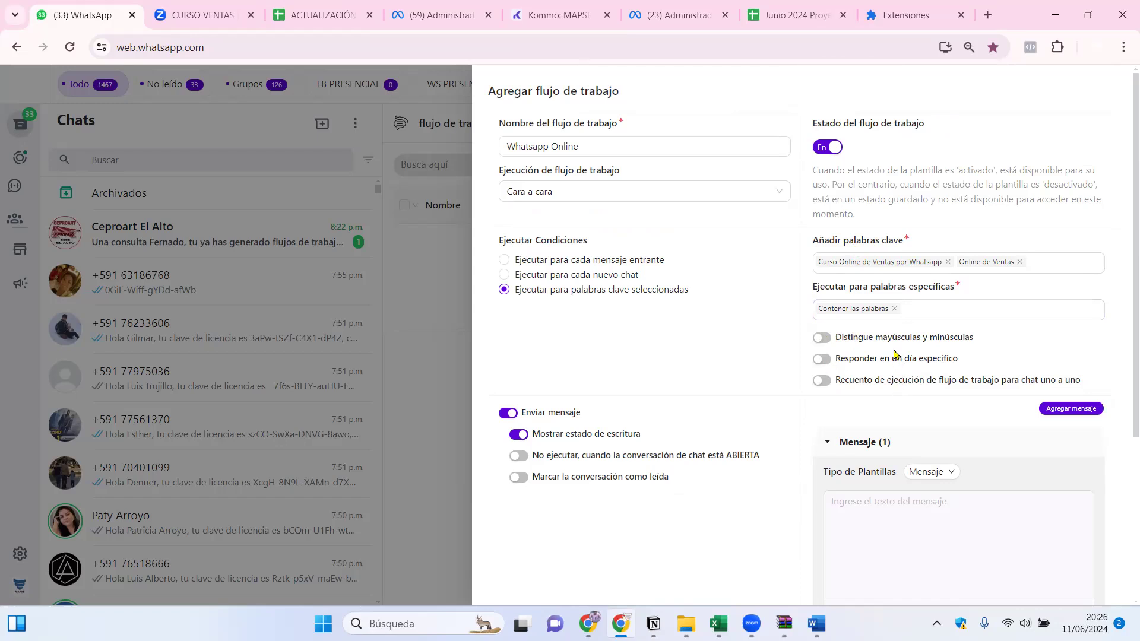
scroll(869, 340, "down", 4)
left_click(865, 328)
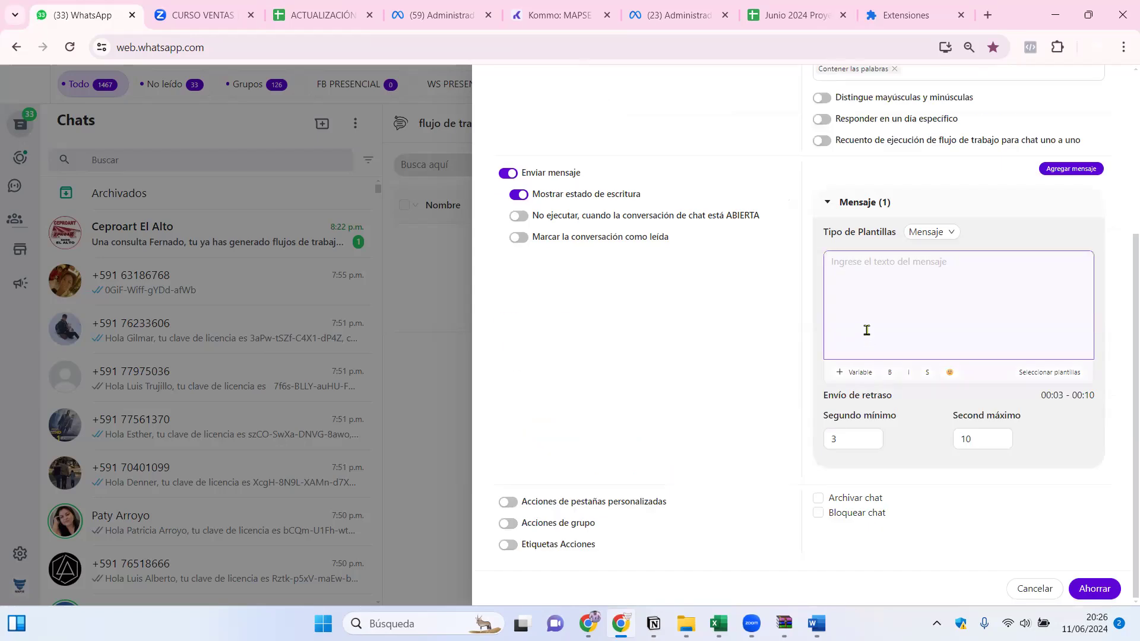
scroll(868, 330, "up", 4)
left_click(806, 382)
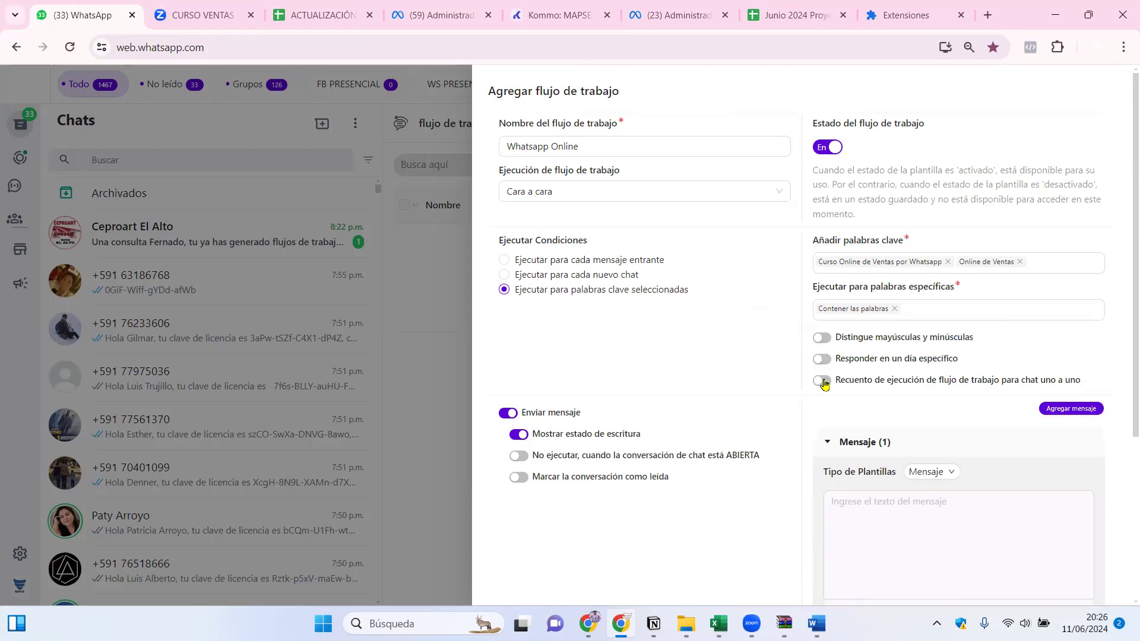
left_click(959, 263)
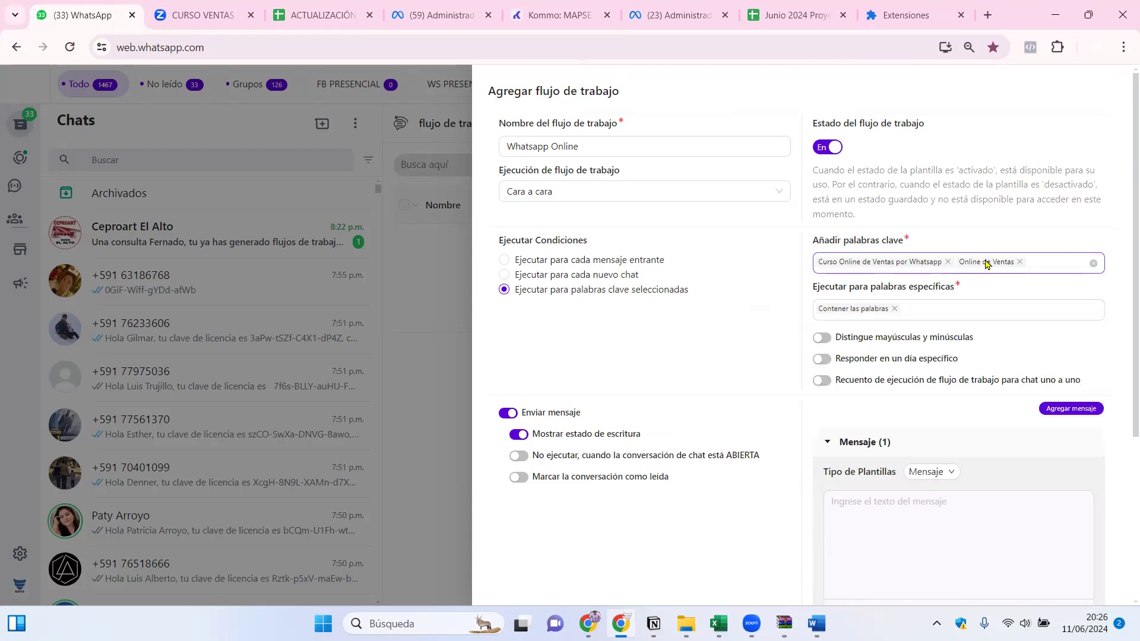
left_click(848, 374)
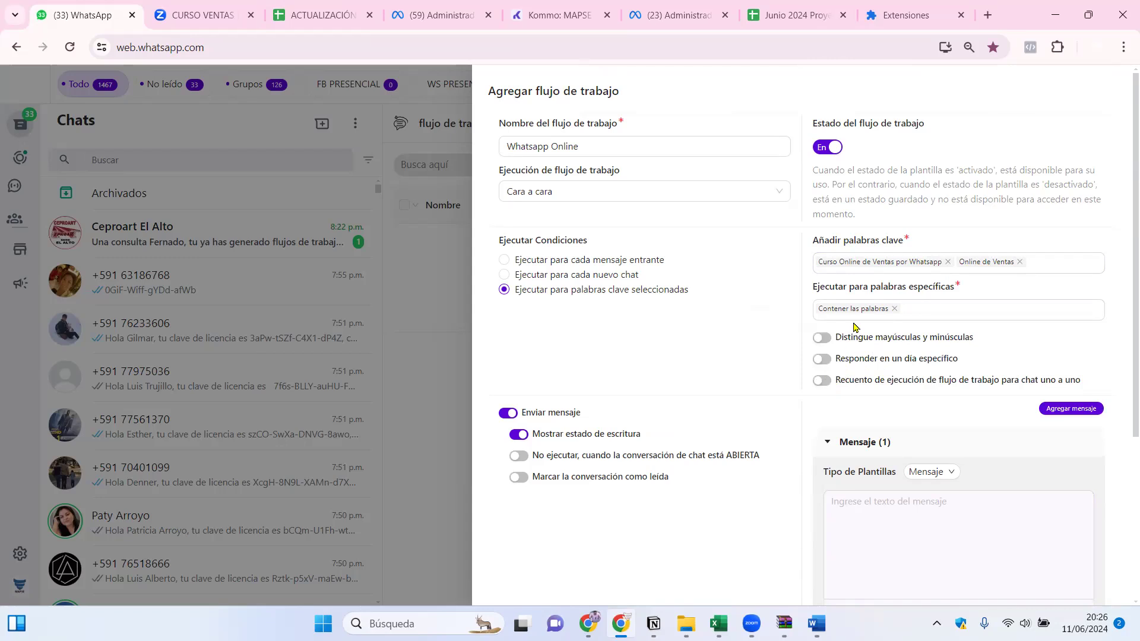
left_click(862, 271)
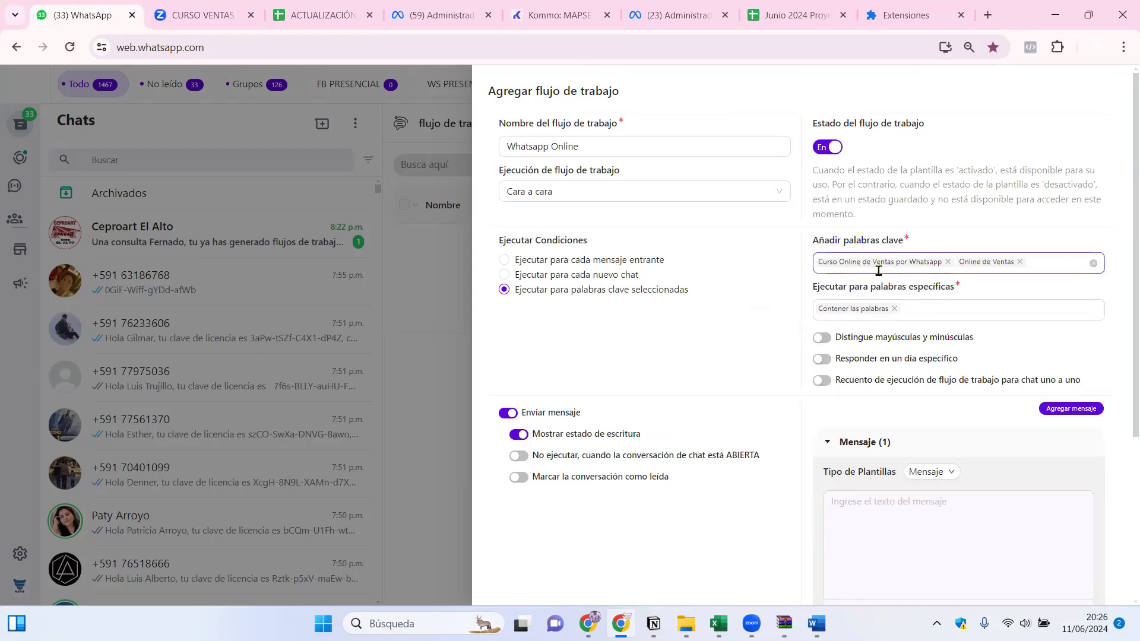
Enable the workflow execution count for one-to-one chats, with the limit at 1 time
left_click(825, 382)
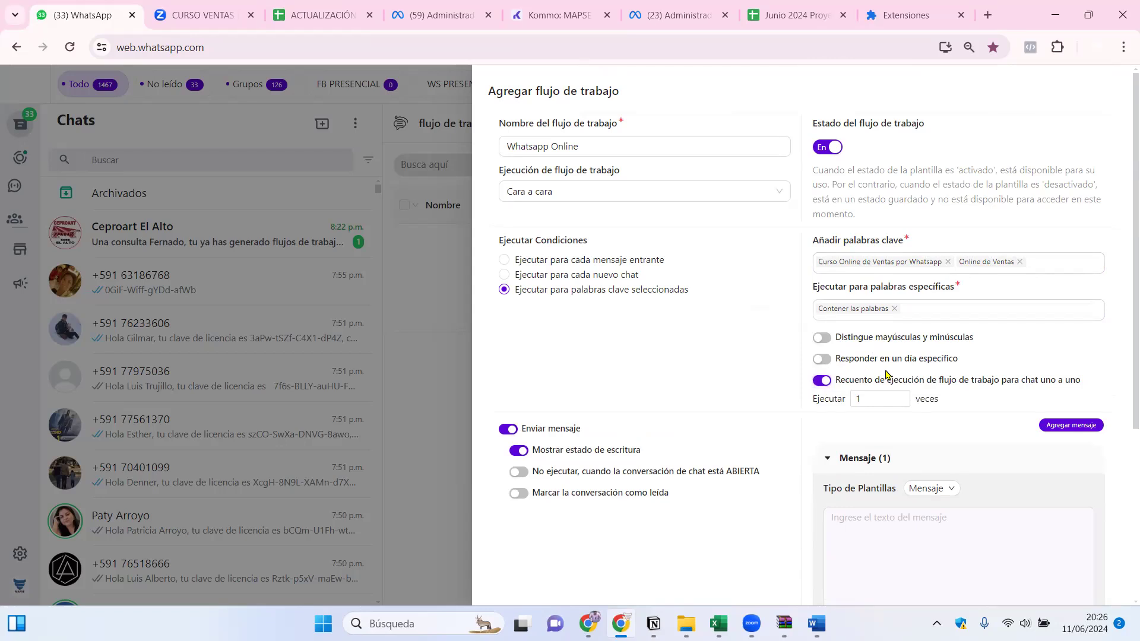
left_click(885, 394)
left_click(872, 393)
Enable not running while the chat conversation is open, and marking the conversation as read
scroll(1124, 371, "down", 2)
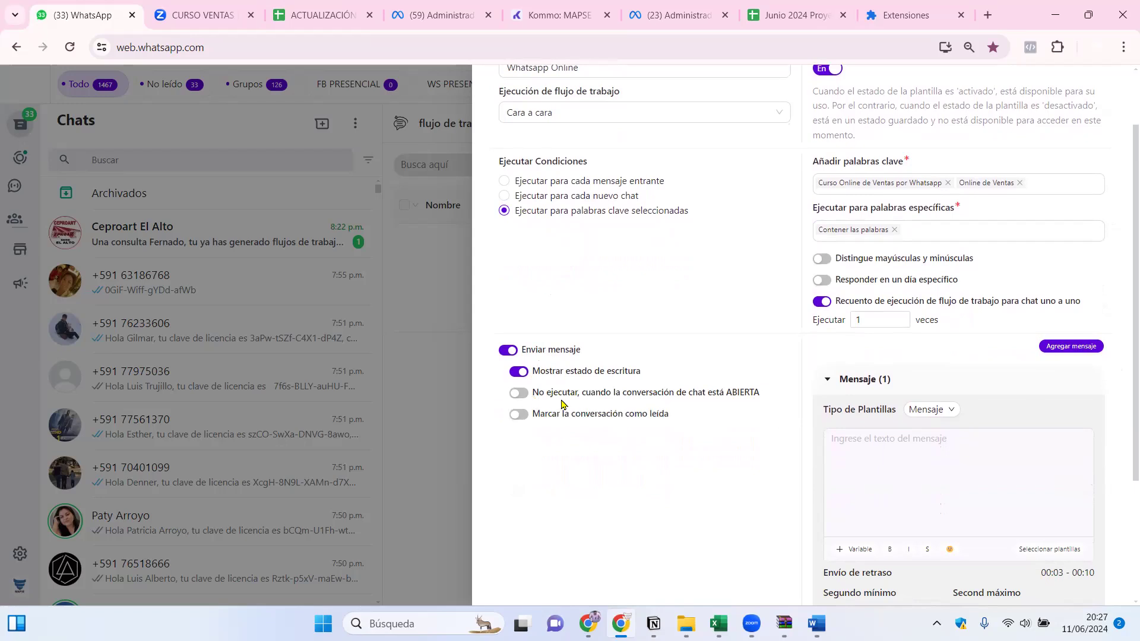
left_click(518, 394)
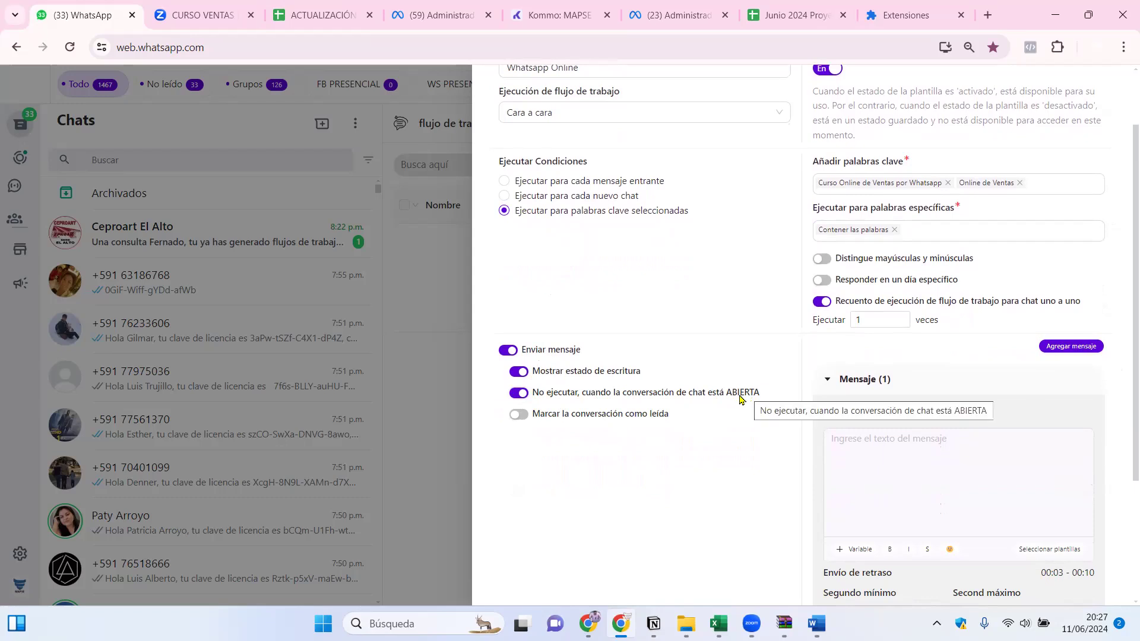
scroll(734, 395, "down", 3)
scroll(735, 394, "up", 4)
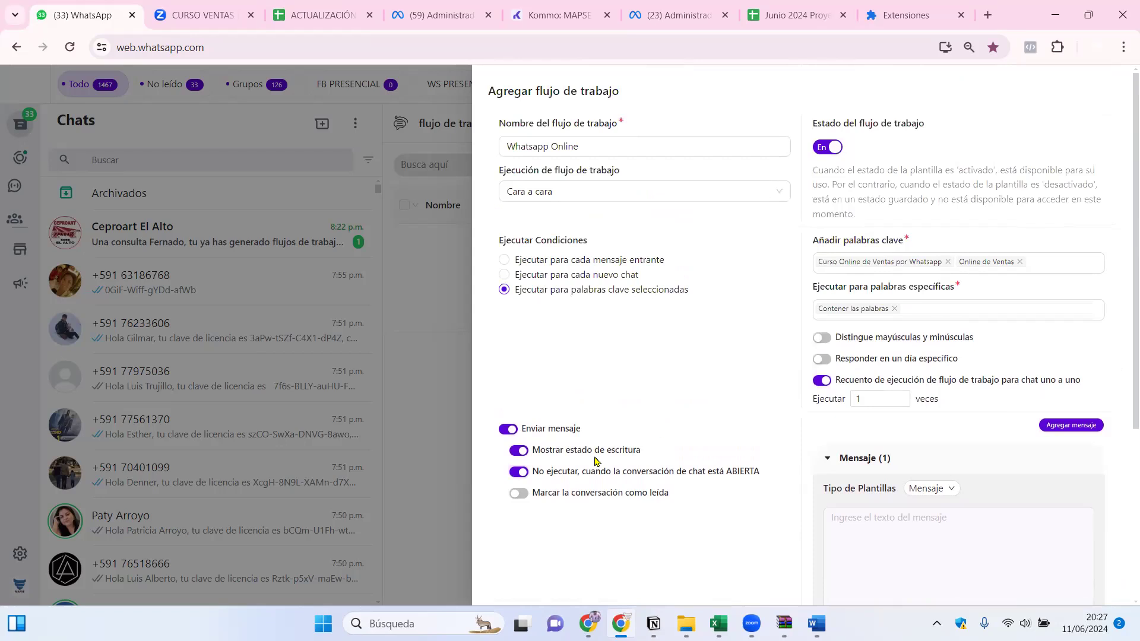
double_click(520, 495)
left_click(525, 499)
Write "Bienvenid@ a MAPSE. Enseguida le enviamos la información." as the text of the workflow's first message
left_click(860, 308)
scroll(947, 370, "down", 4)
scroll(948, 366, "up", 4)
scroll(1124, 369, "down", 4)
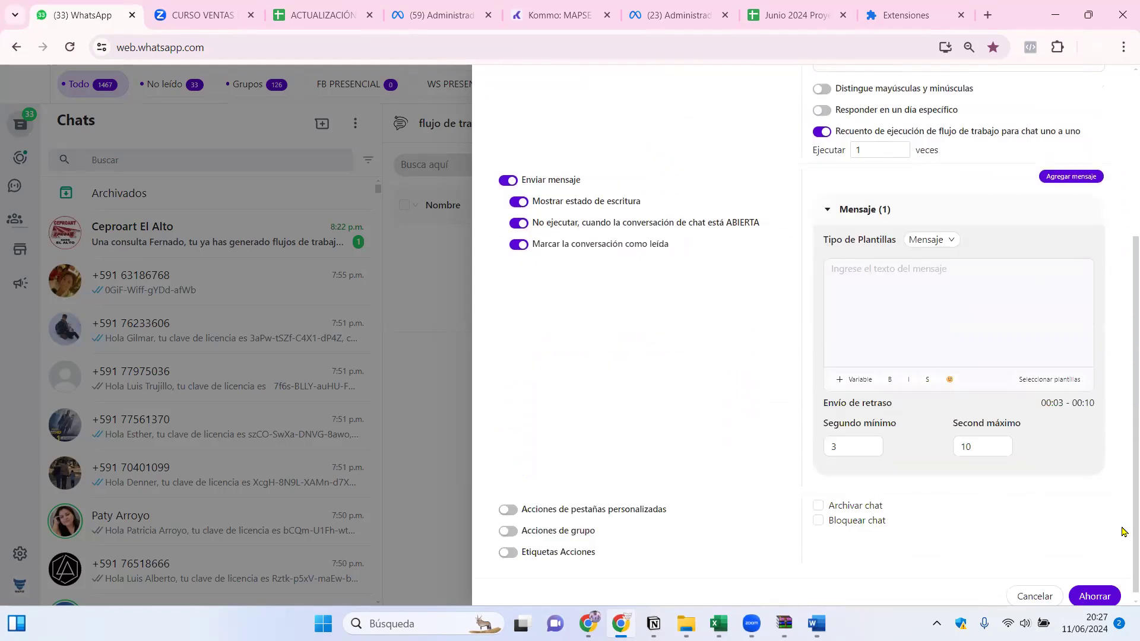
left_click(885, 337)
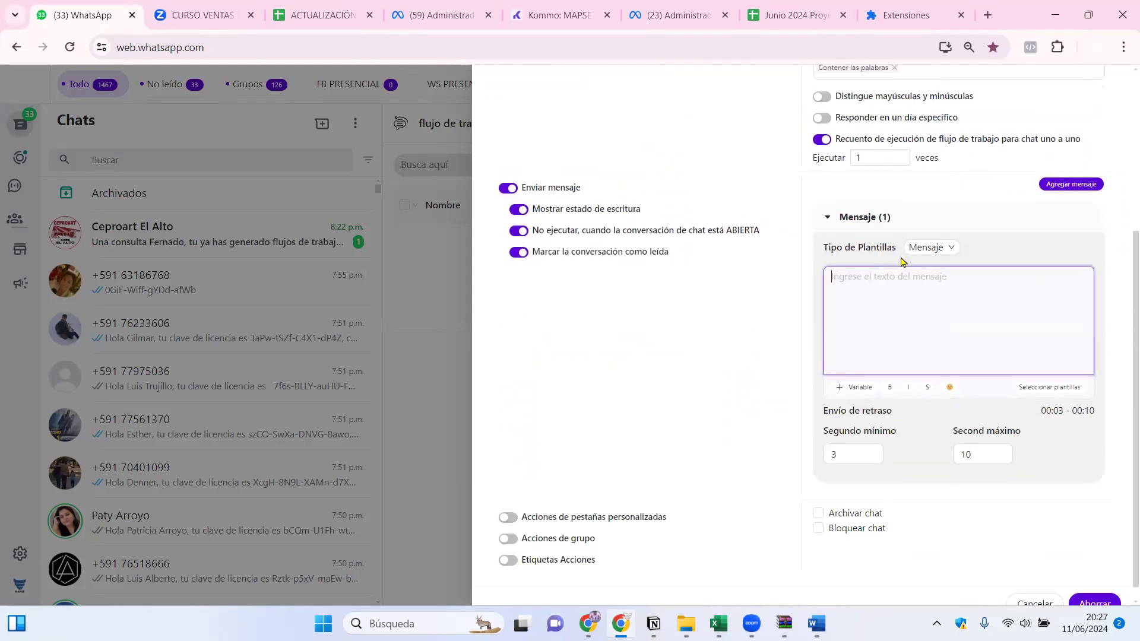
type("Bien")
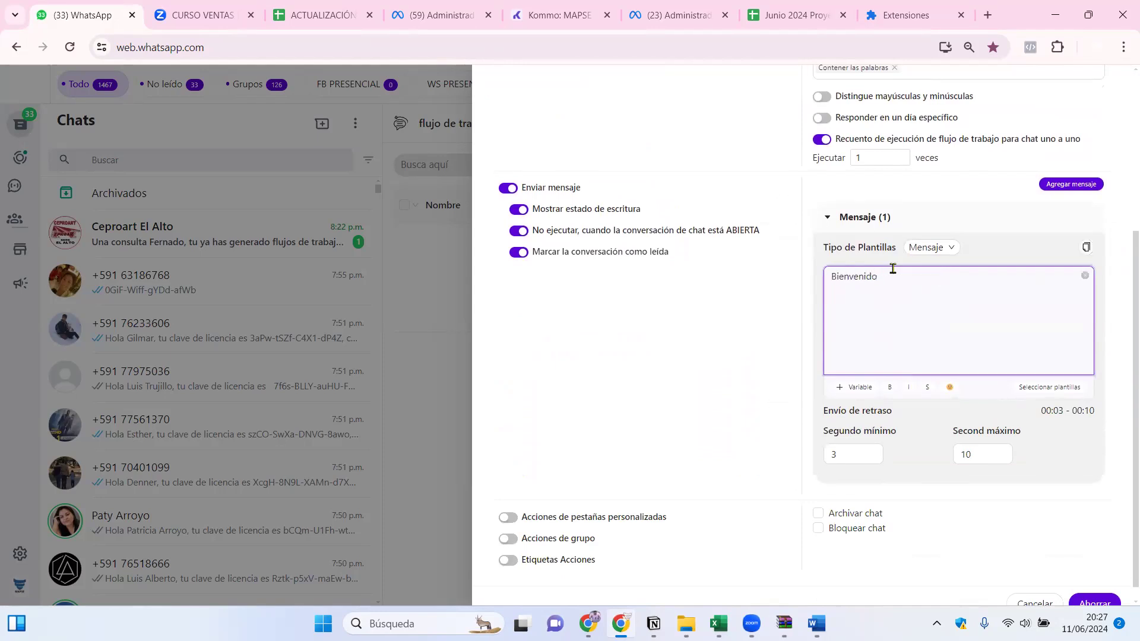
type("venid@ a")
key("Caps_Lock")
type("MAPSE.")
key("Caps_Lock")
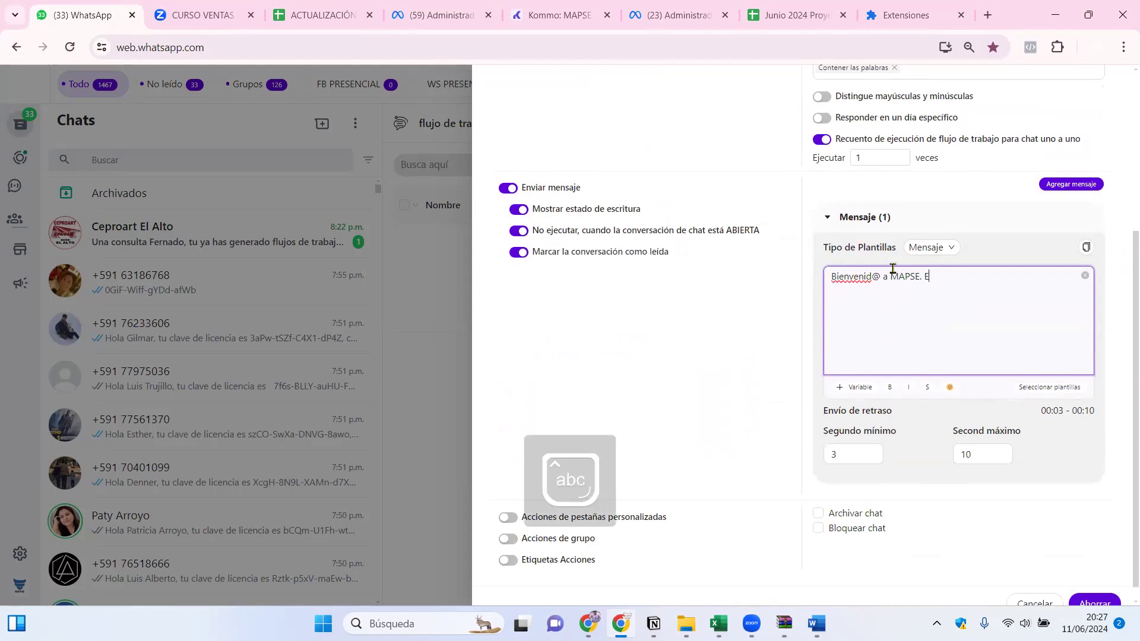
type("Enseguida le enviamos la información.")
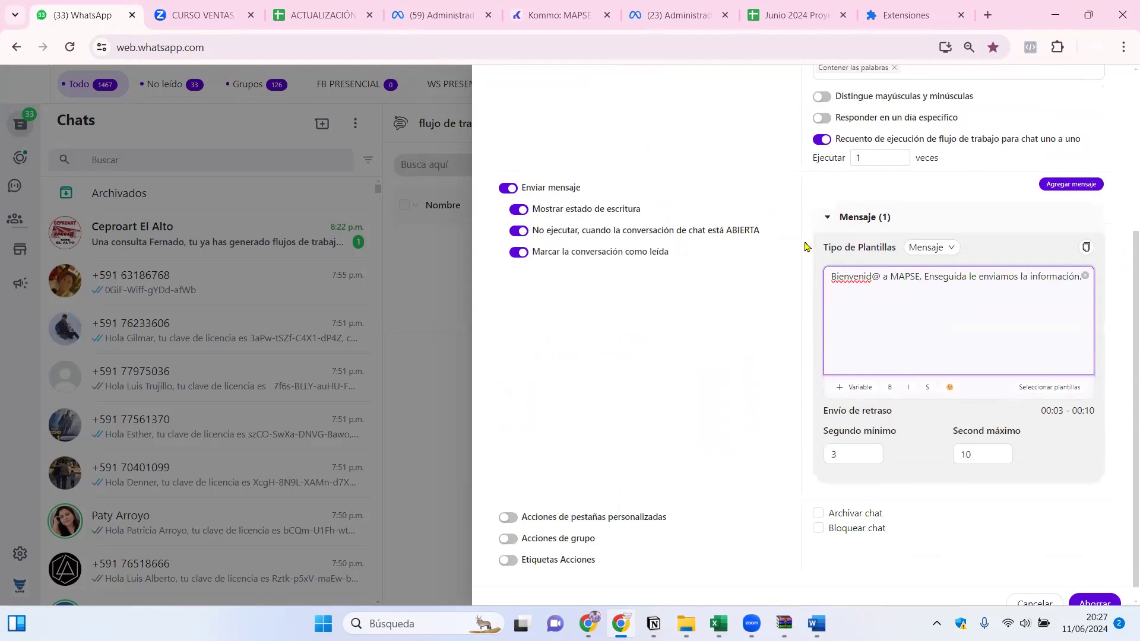
Set the first message's sending delay to a minimum of 10 and a maximum of 15 seconds
left_click(831, 454)
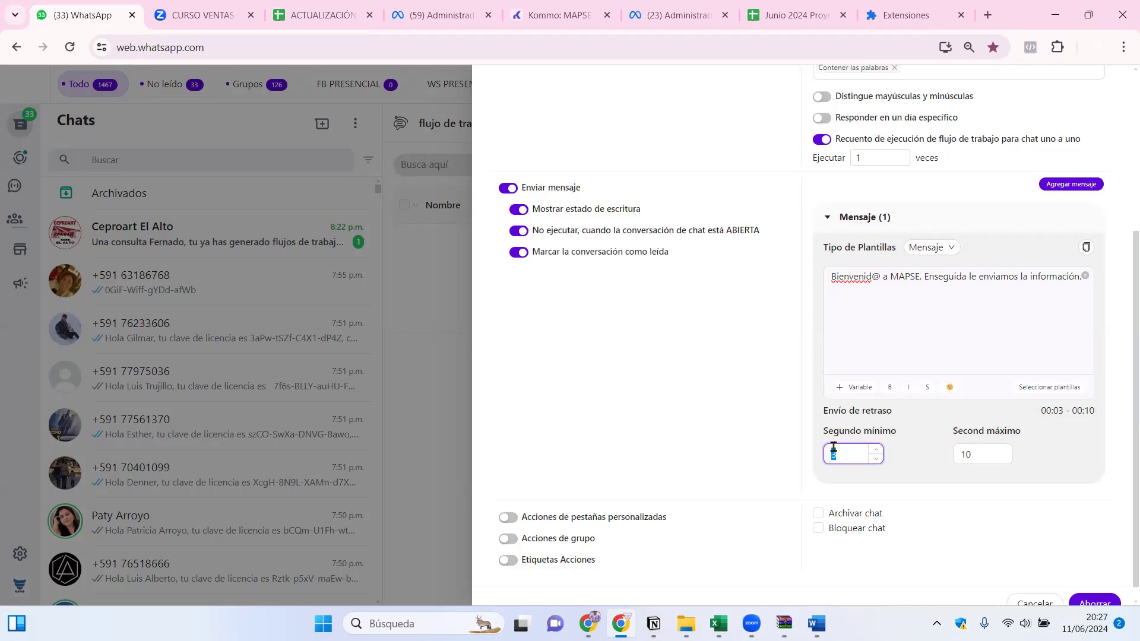
type("10")
key("Tab")
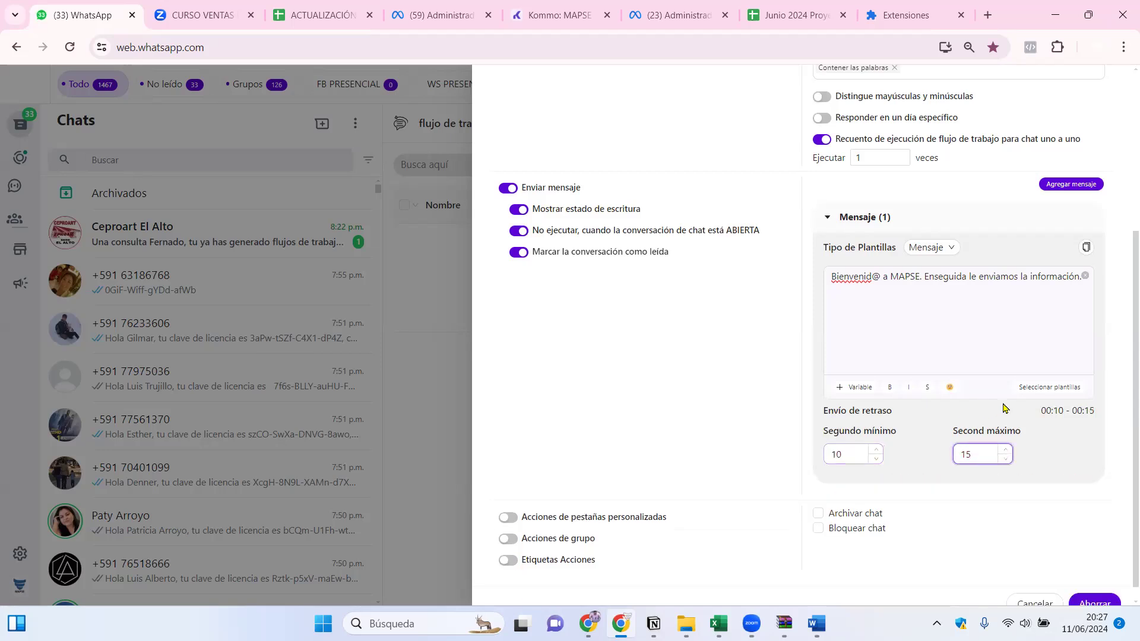
Add a second message to the workflow and expand it for editing
left_click(1070, 193)
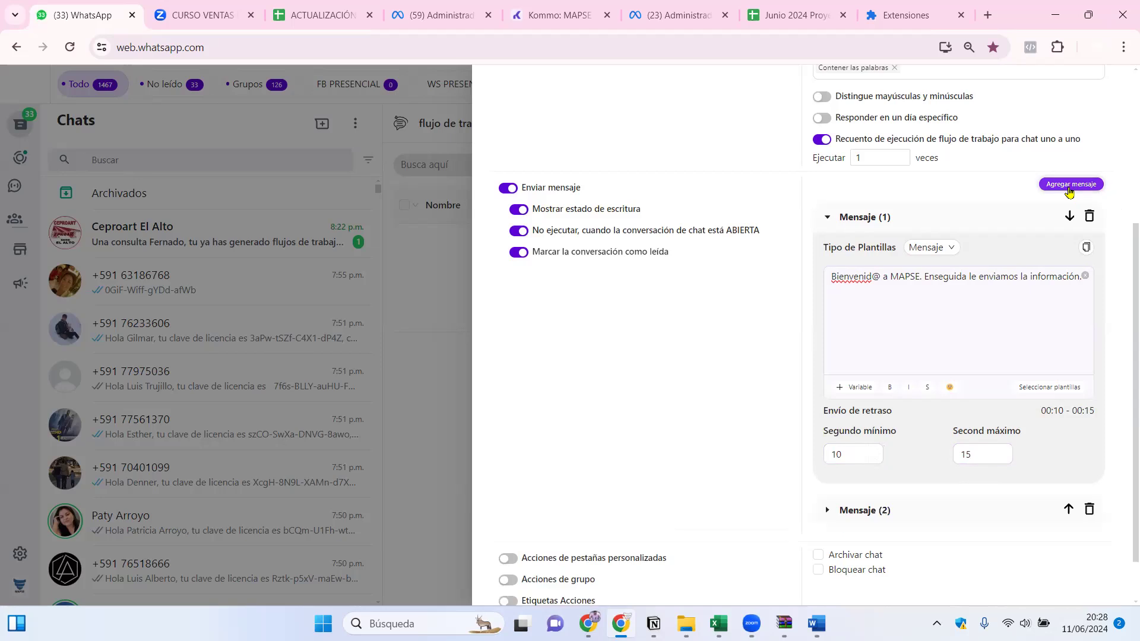
scroll(1124, 275, "down", 1)
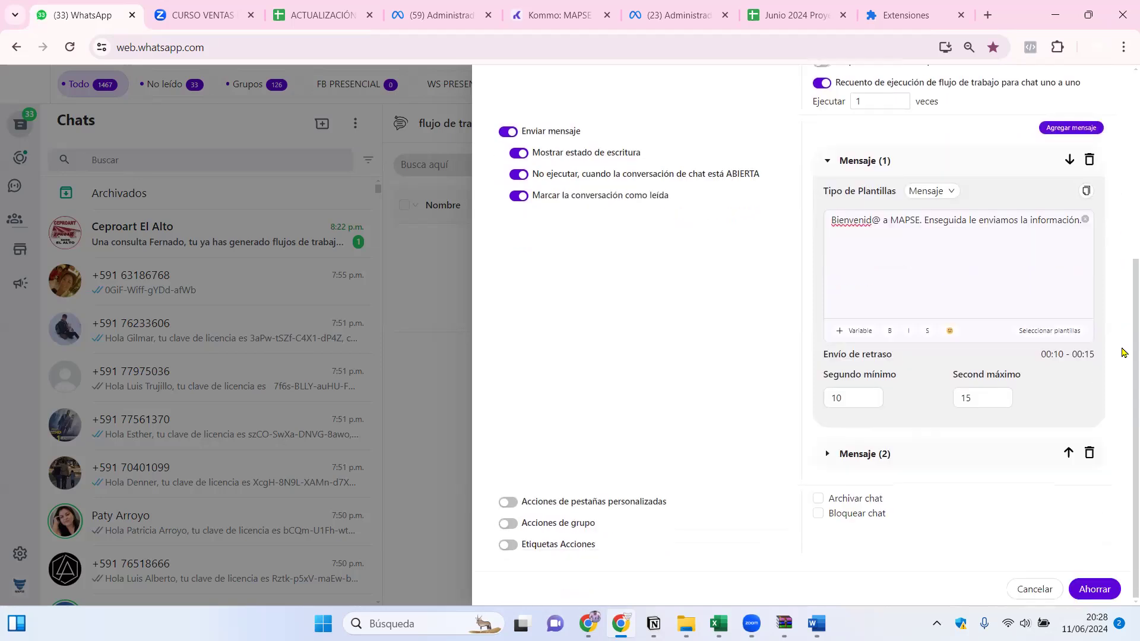
left_click(829, 453)
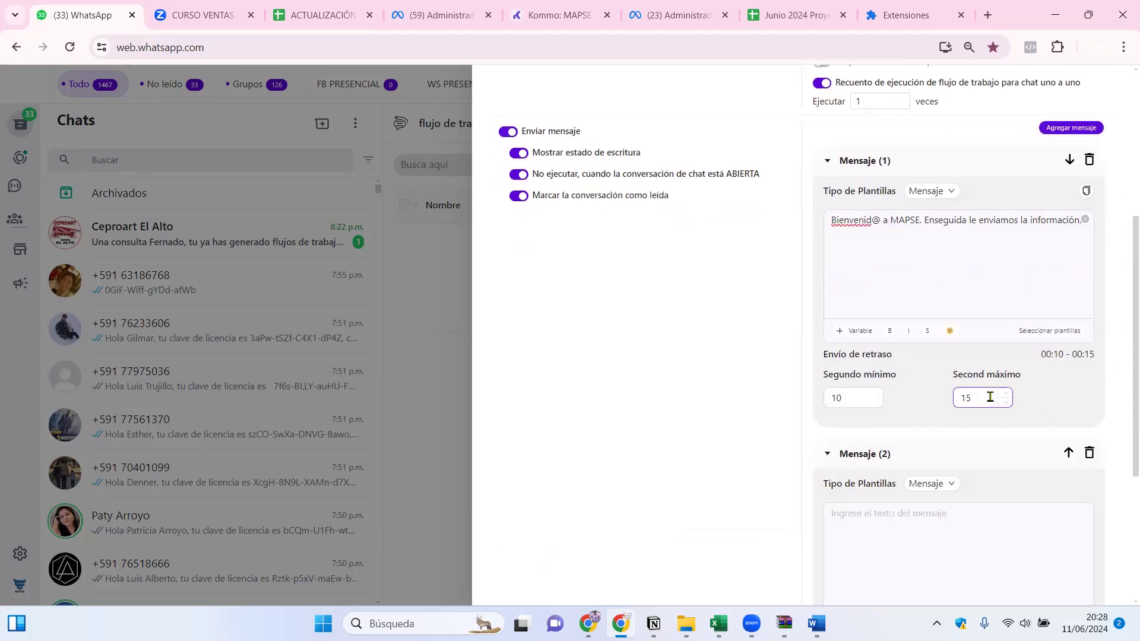
scroll(986, 399, "down", 4)
scroll(984, 395, "up", 9)
scroll(974, 399, "down", 5)
left_click(905, 492)
scroll(1049, 410, "down", 4)
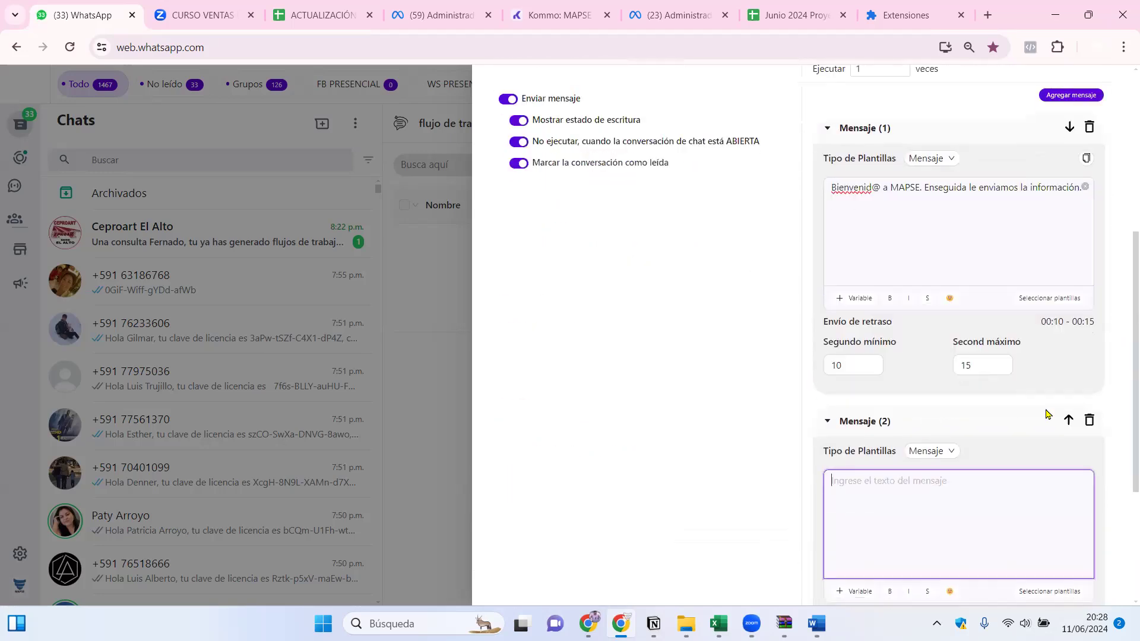
Fill the second message with the saved WHATSAPP ONLINE template and review its text
scroll(803, 276, "up", 9)
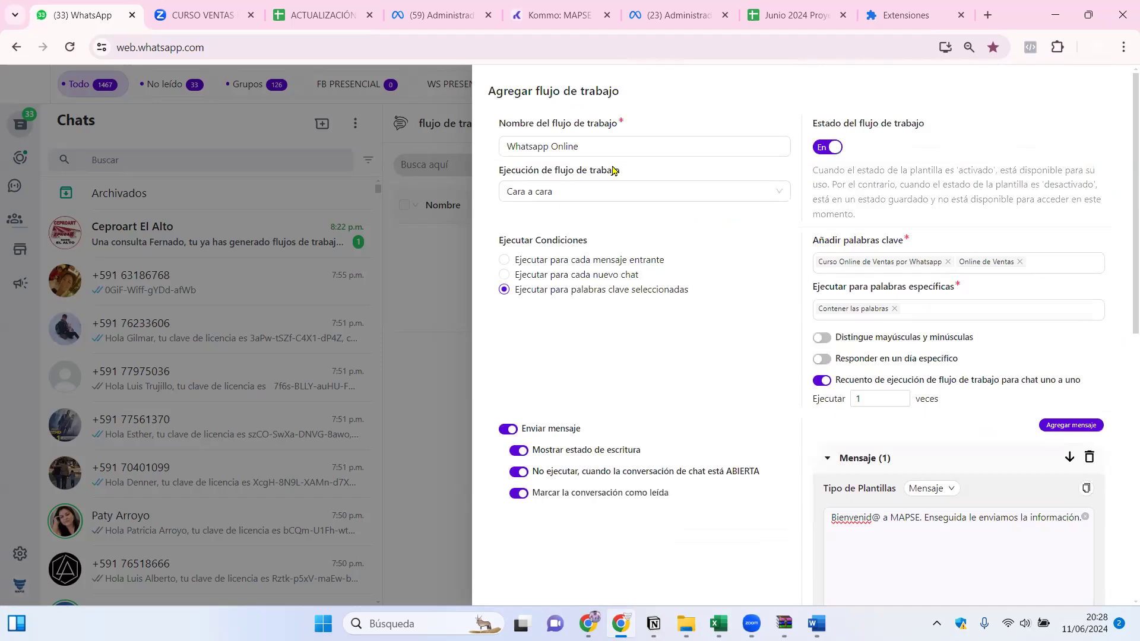
scroll(1125, 214, "down", 9)
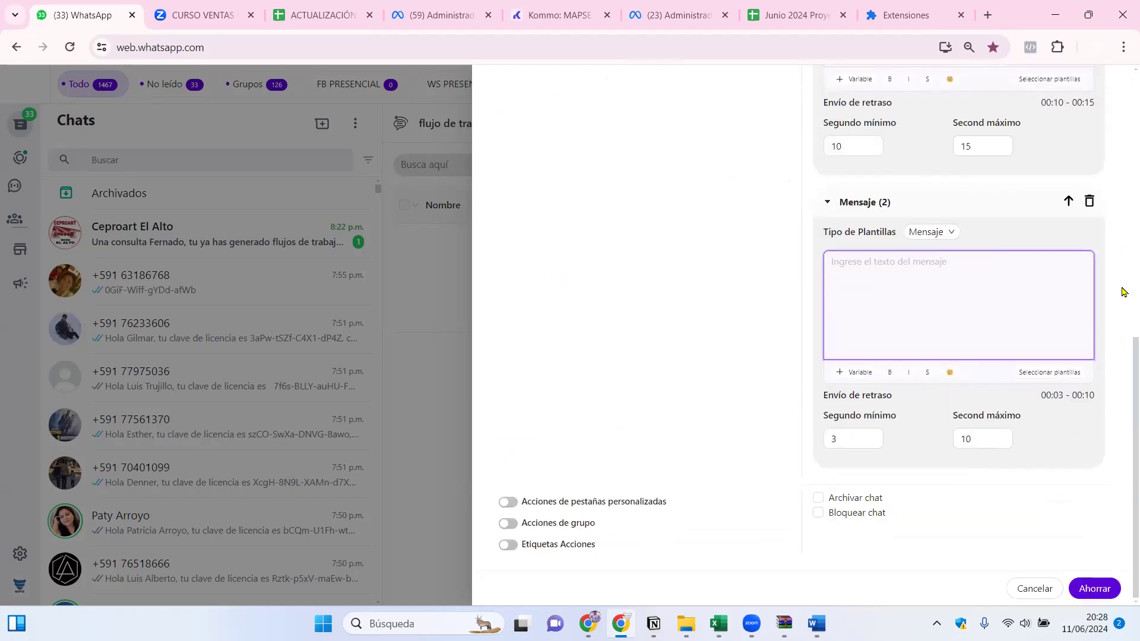
left_click(1033, 373)
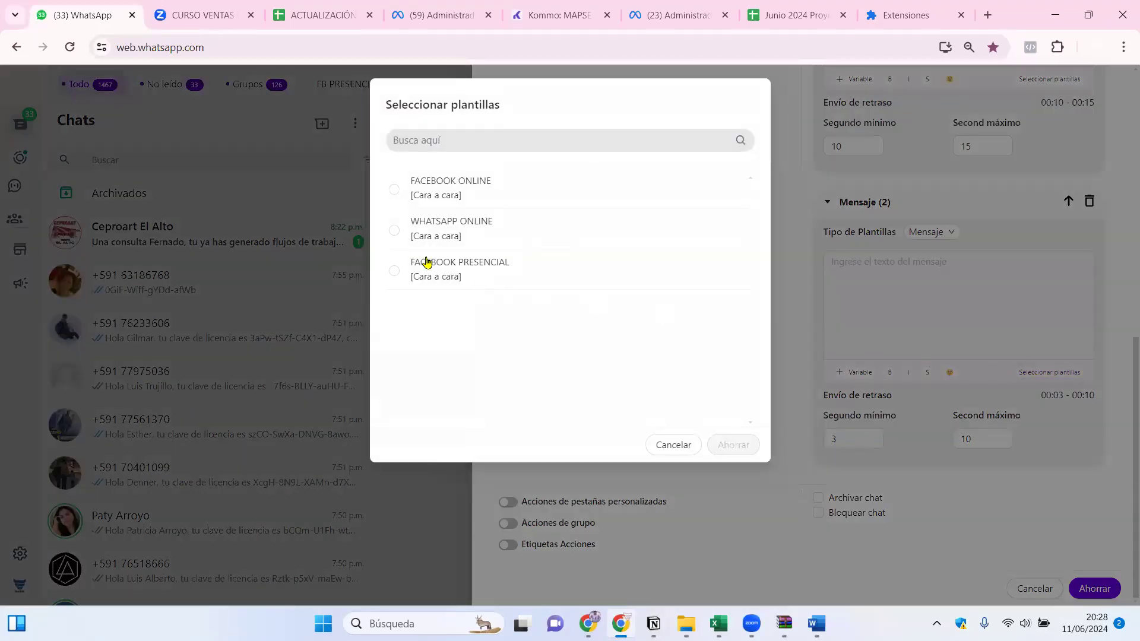
left_click(394, 231)
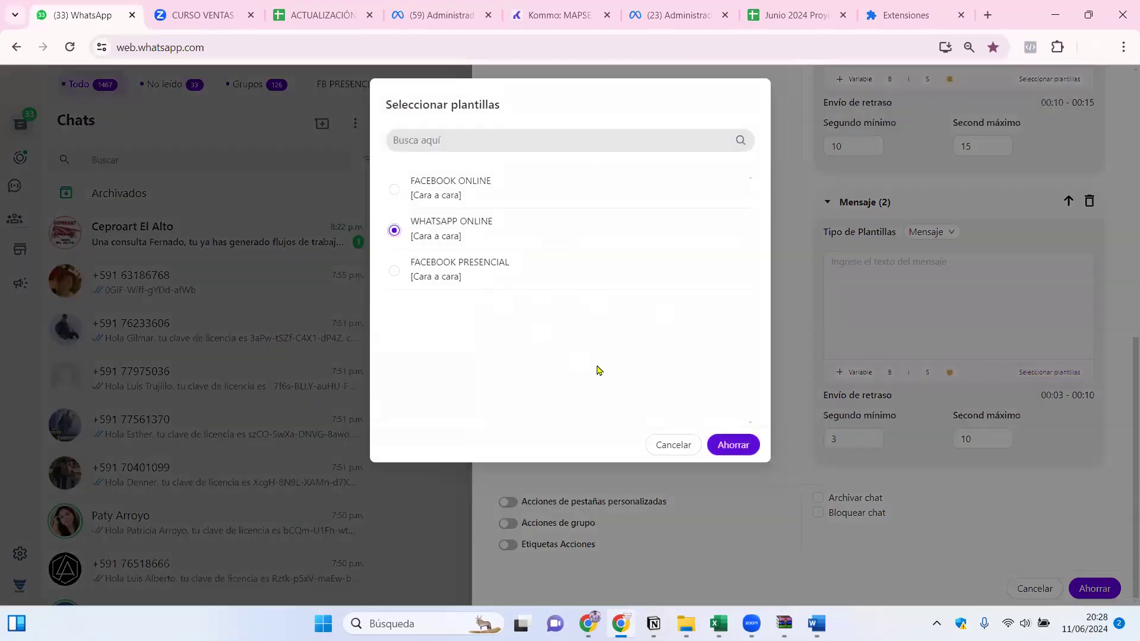
left_click(733, 445)
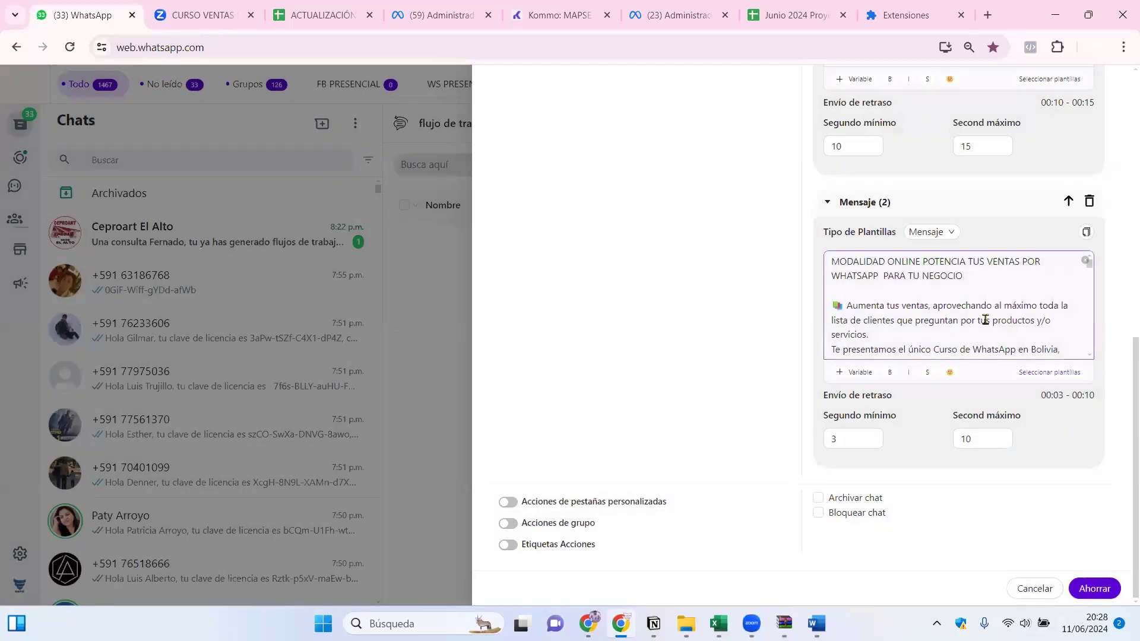
scroll(994, 323, "down", 15)
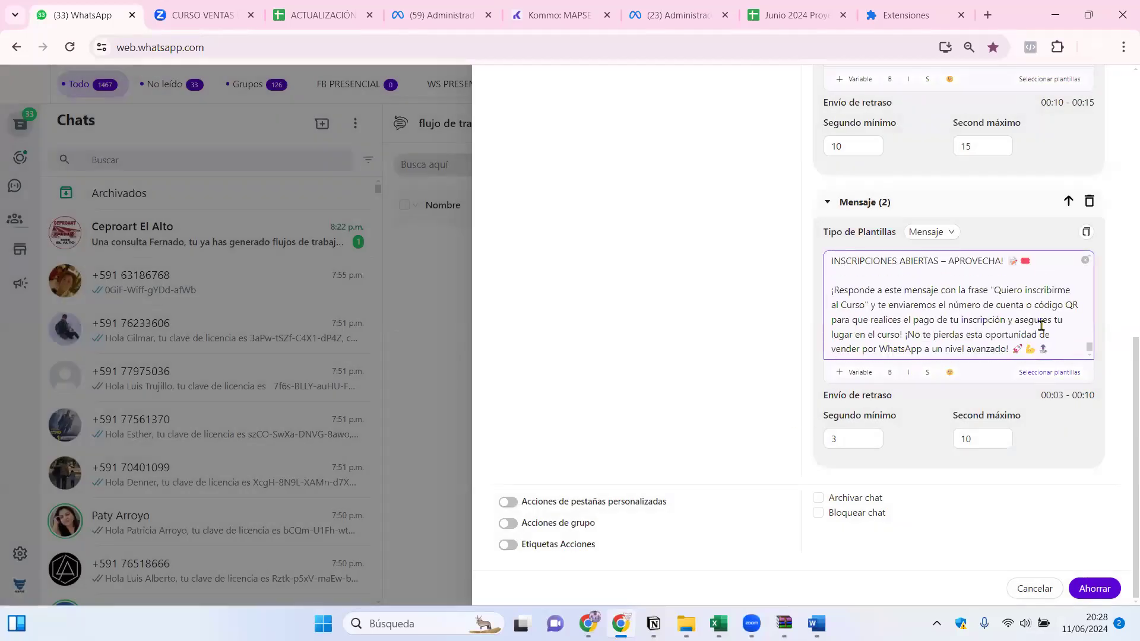
scroll(1049, 231, "up", 10)
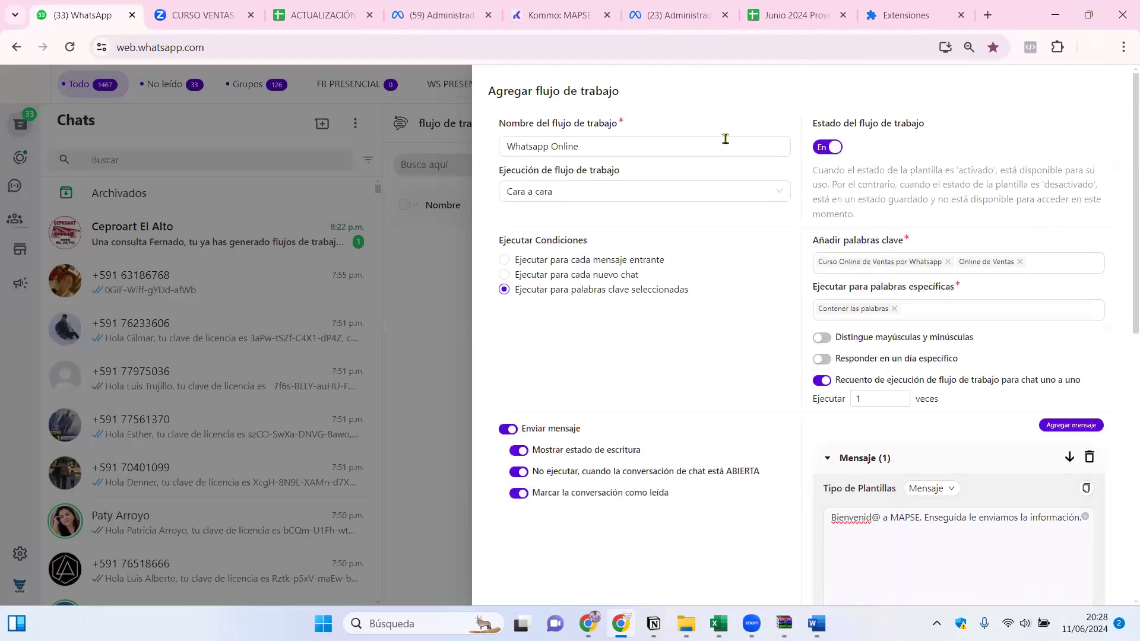
Switch to the Zoom whiteboard and view the whole sales funnel diagram at 50%
left_click(199, 15)
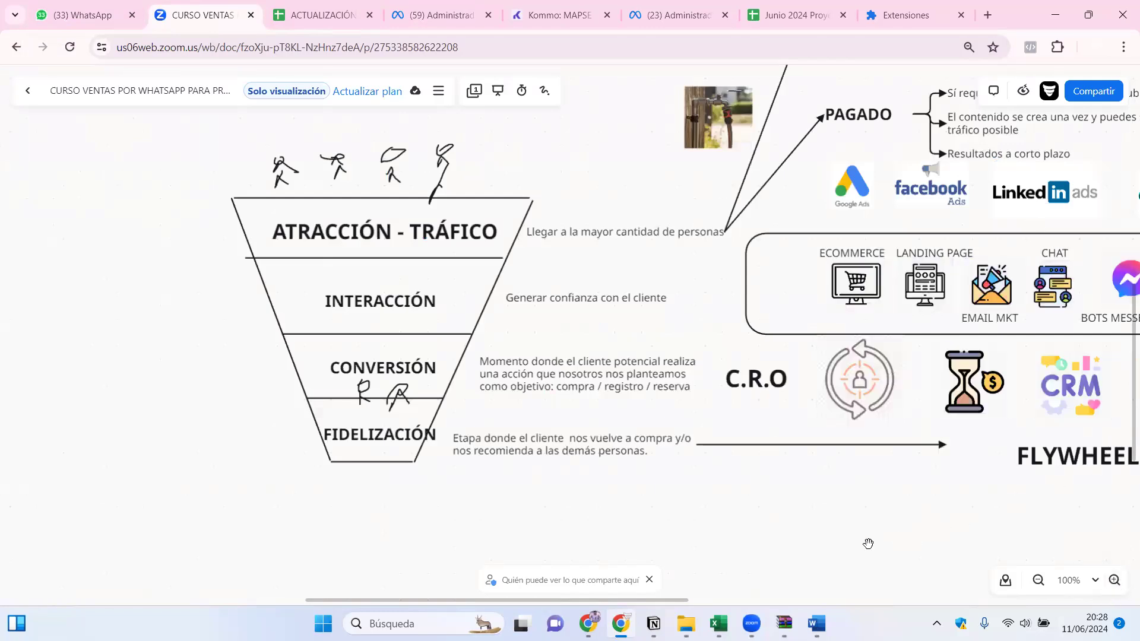
left_click(1038, 580)
left_click(1038, 581)
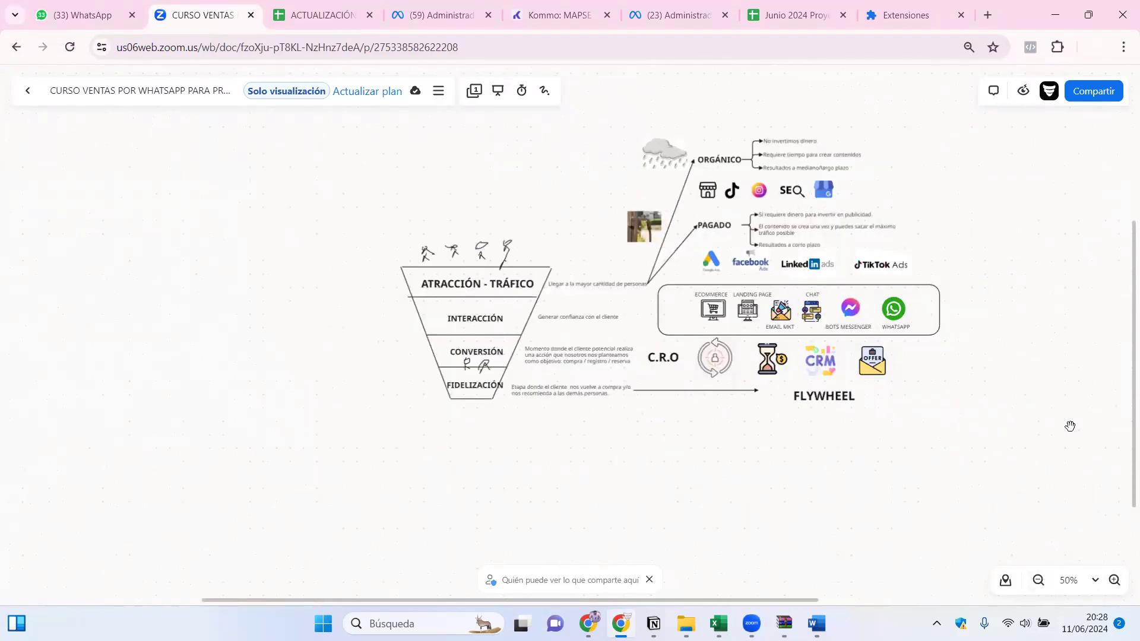
Display the whiteboard's page list and view page 3 with the five-contact follow-up sequence
left_click(471, 96)
left_click(141, 415)
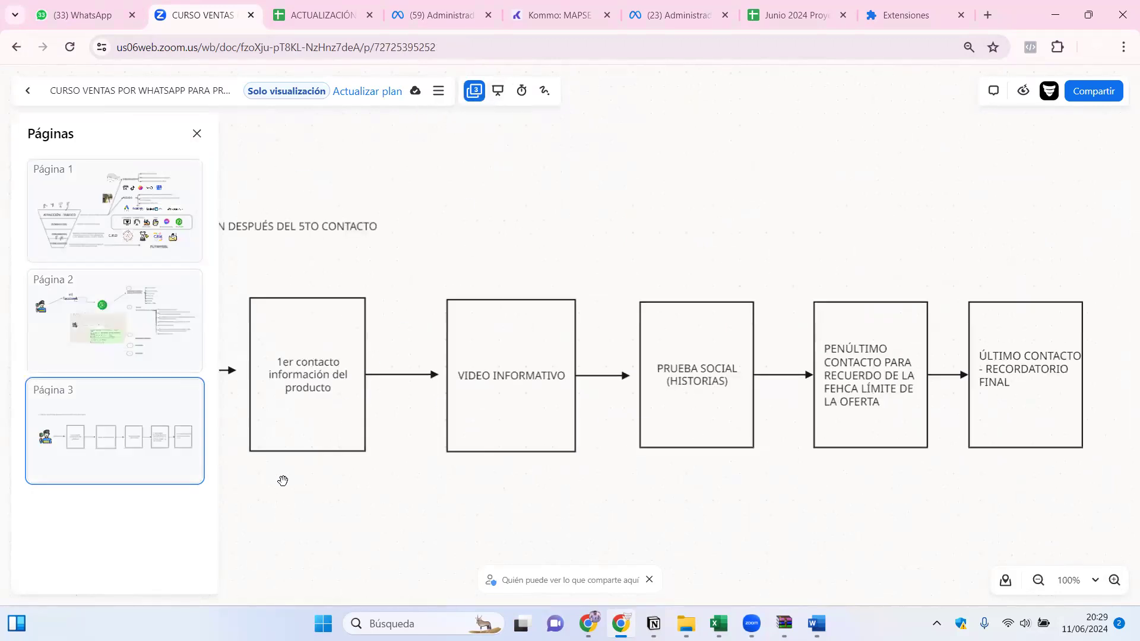
left_click(475, 92)
left_click(475, 92)
Create a new blank board in Zoom Whiteboard and bring it into view
left_click(438, 92)
mouse_move(520, 140)
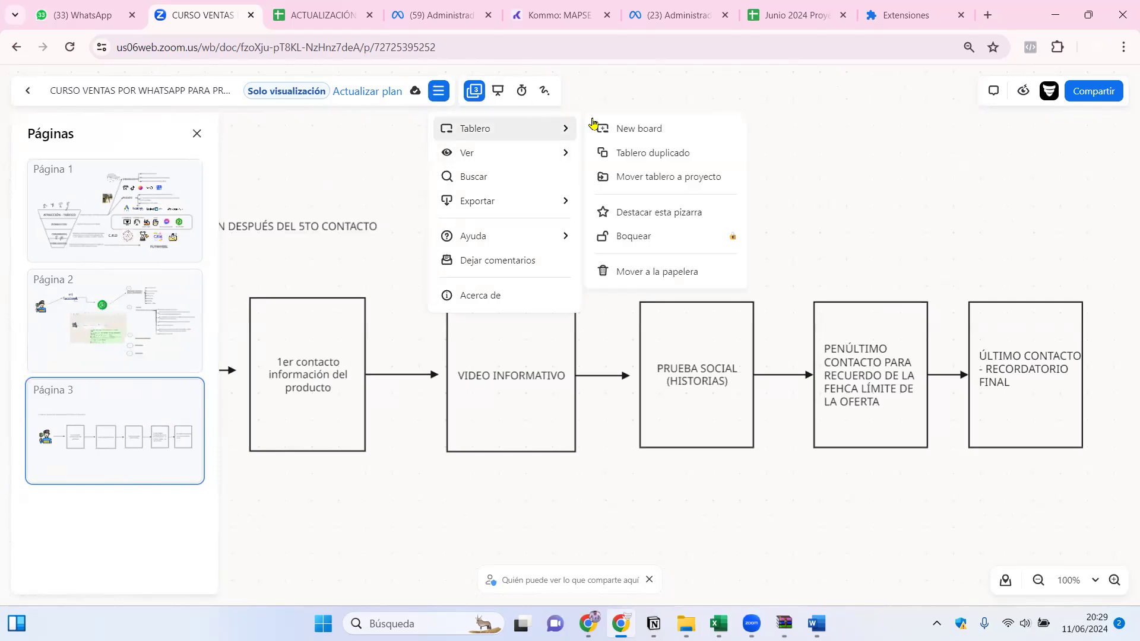
left_click(631, 136)
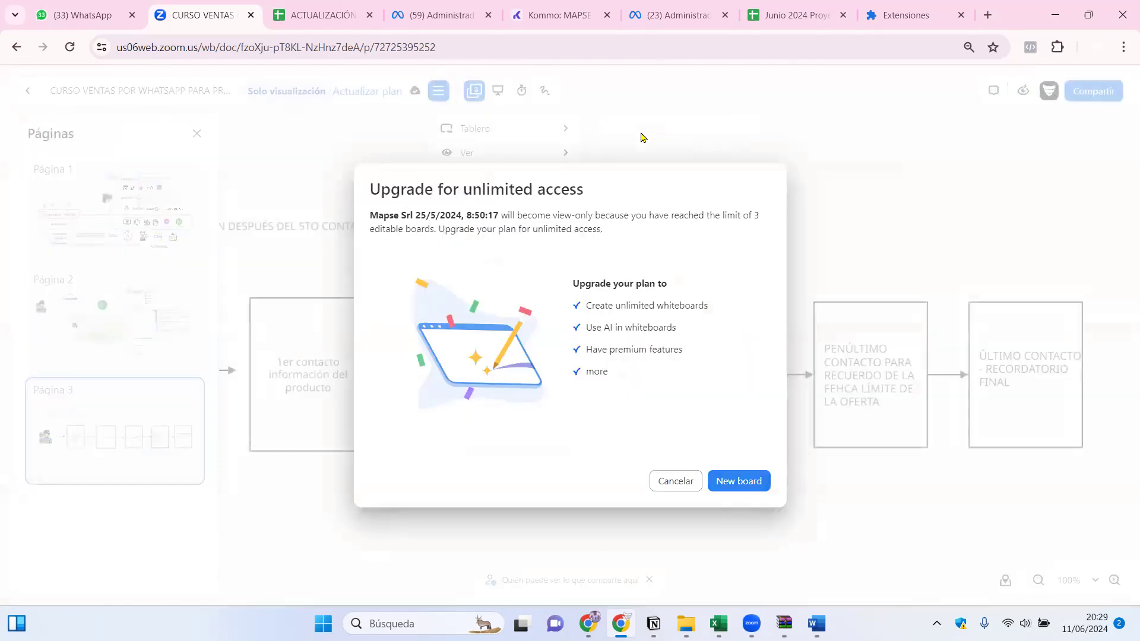
left_click(739, 482)
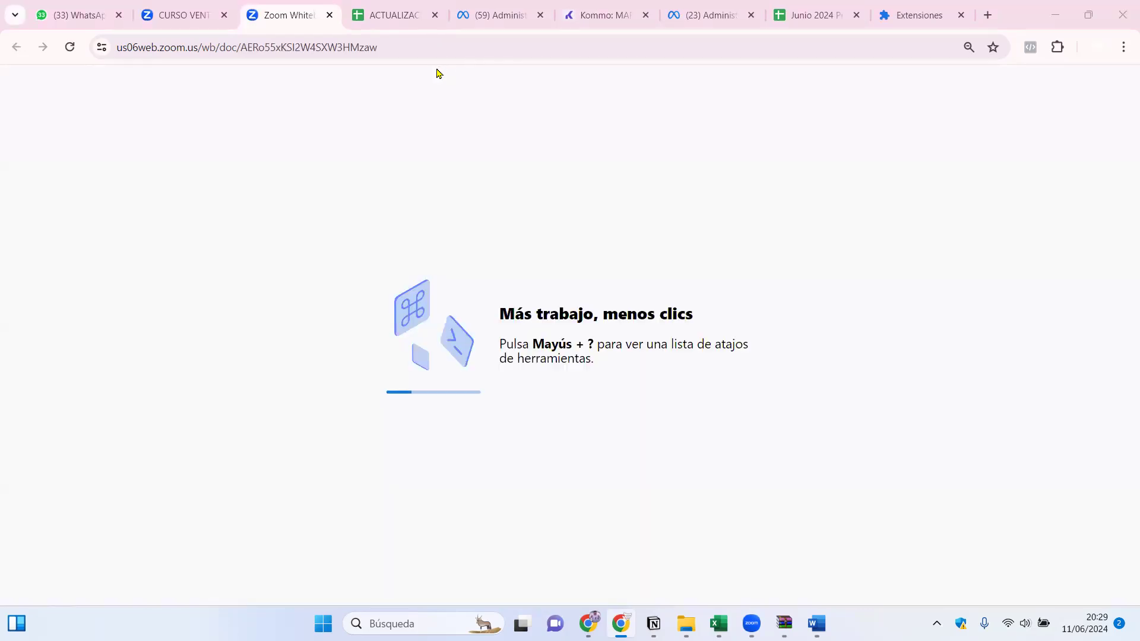
left_click(91, 11)
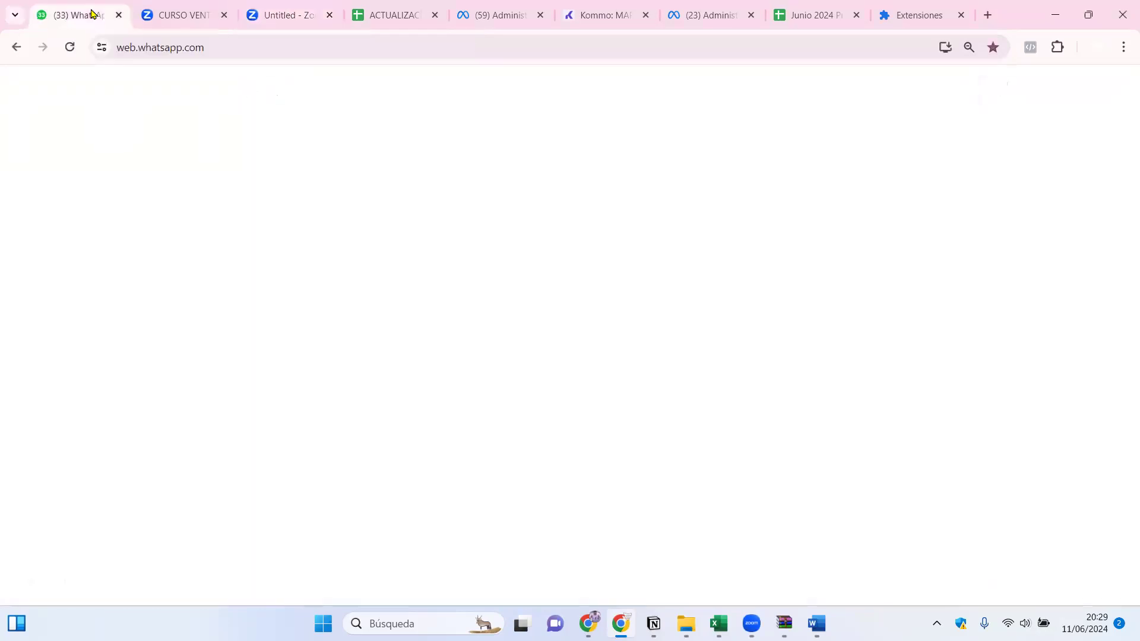
left_click(277, 5)
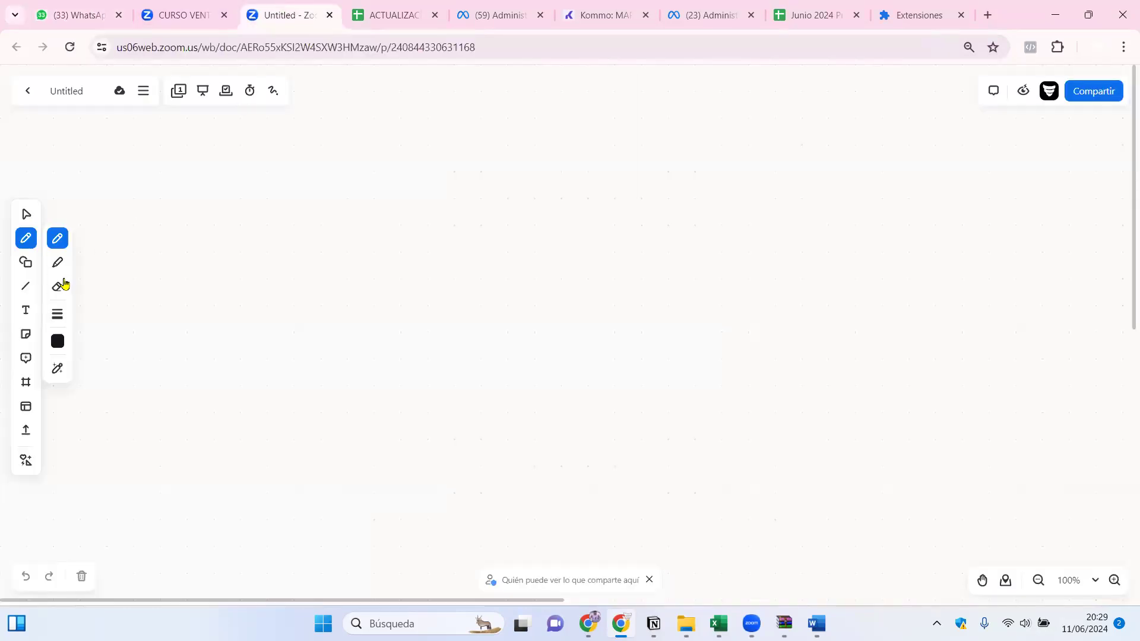
Sketch a freehand stick figure on the blank board with a hand-drawn arrow leading away to its right
left_click(28, 265)
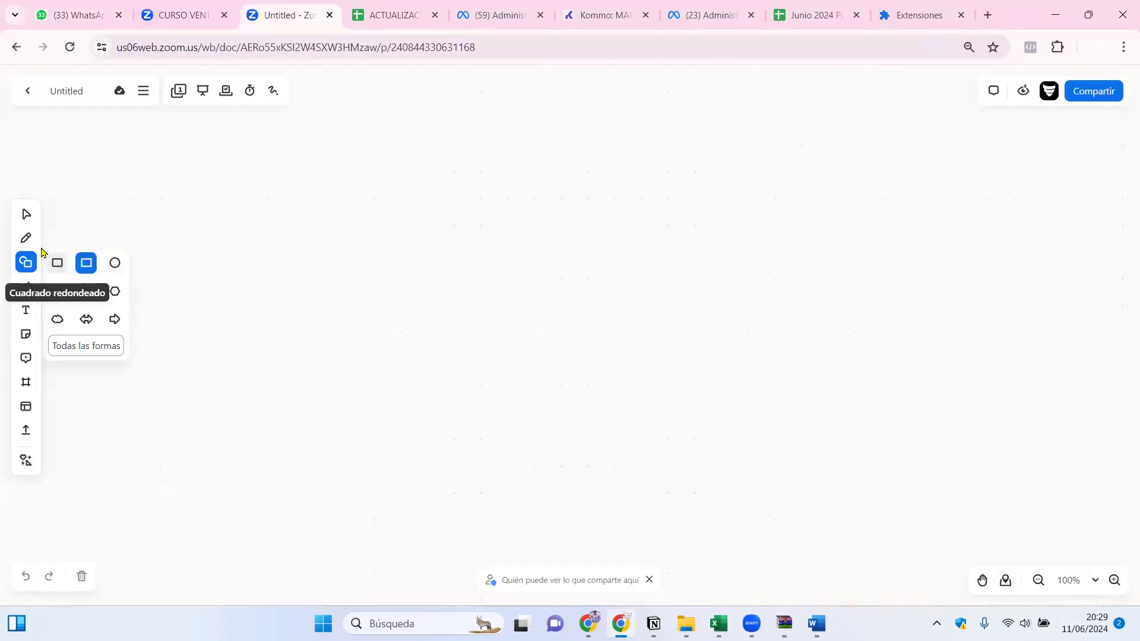
left_click(26, 238)
mouse_move(191, 206)
left_mouse_down()
mouse_move(212, 210)
mouse_move(173, 244)
mouse_move(210, 239)
mouse_move(194, 272)
mouse_move(219, 282)
mouse_move(324, 215)
mouse_move(376, 224)
left_mouse_up()
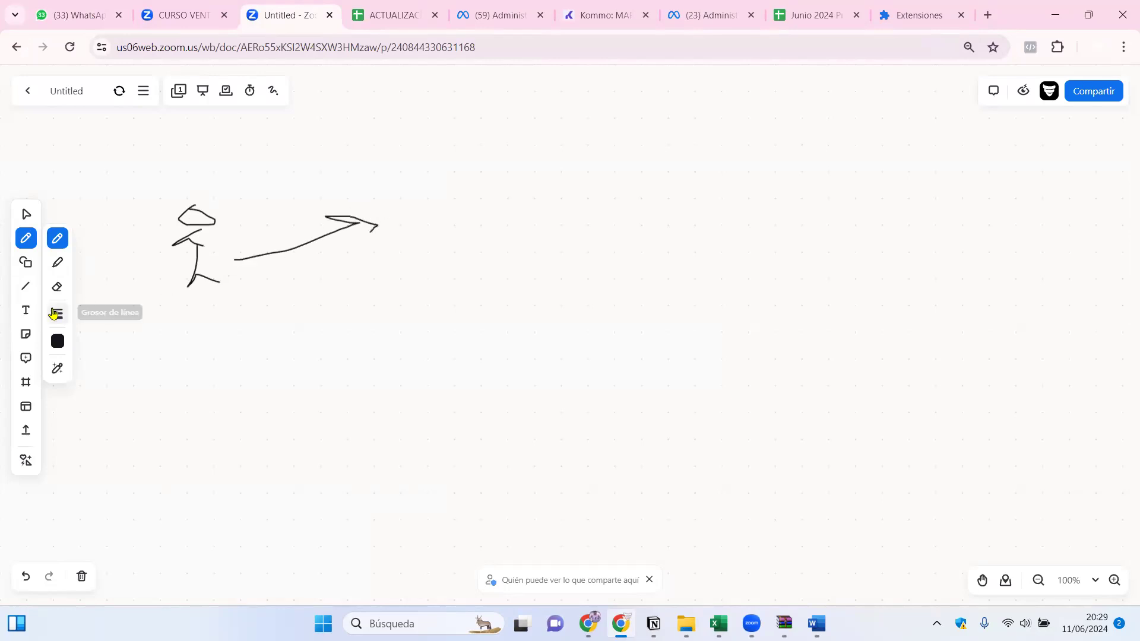
Add the text label FACEBOOK just beyond the tip of the hand-drawn arrow
left_click(25, 310)
left_click(417, 212)
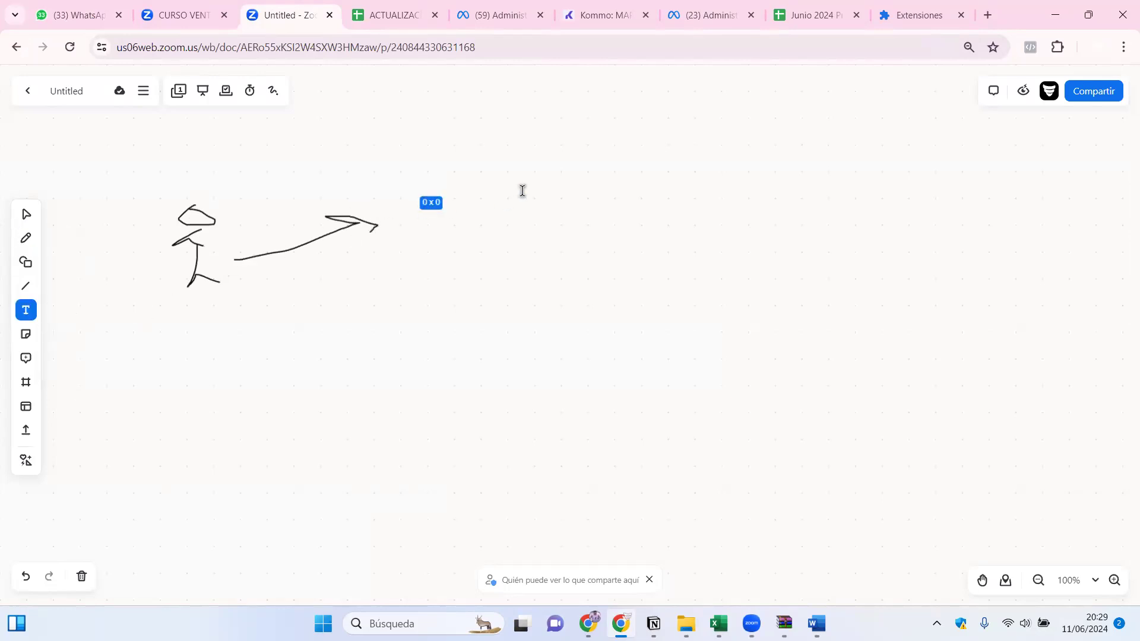
key("Caps_Lock")
type("FACEBOOK")
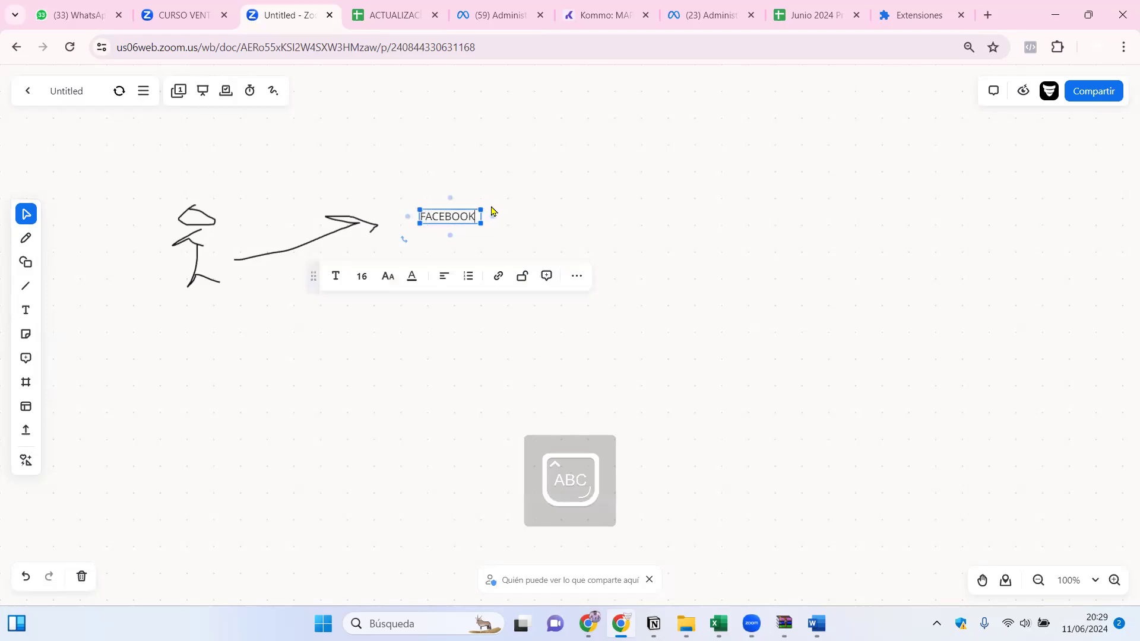
Draw a straight arrow from the FACEBOOK label to the right and add the text SALUDO in line with its tip
left_click_drag(493, 216, 581, 220)
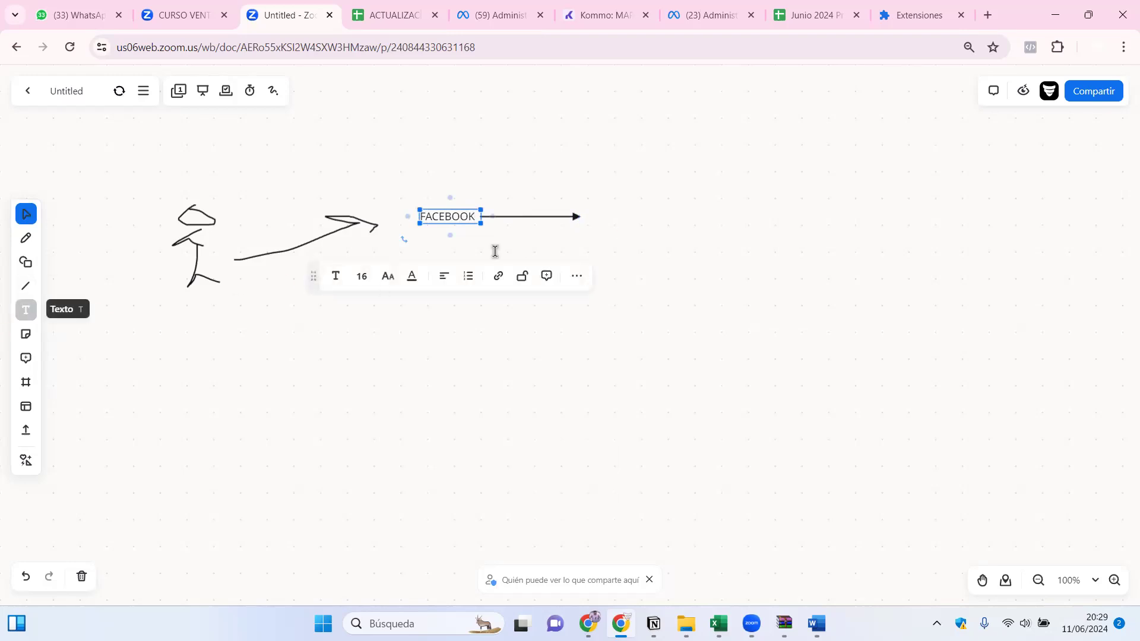
left_click(597, 224)
type("SALUDO")
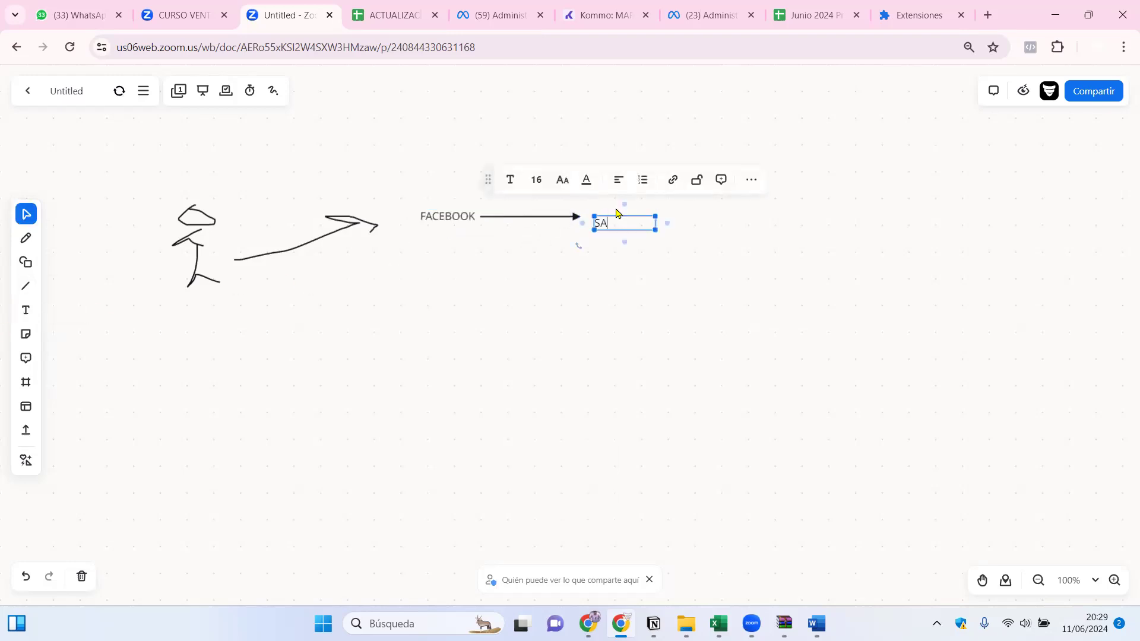
left_click(588, 293)
left_click(621, 215)
left_click(636, 254)
Draw a straight arrow starting from the SALUDO label
left_click(24, 288)
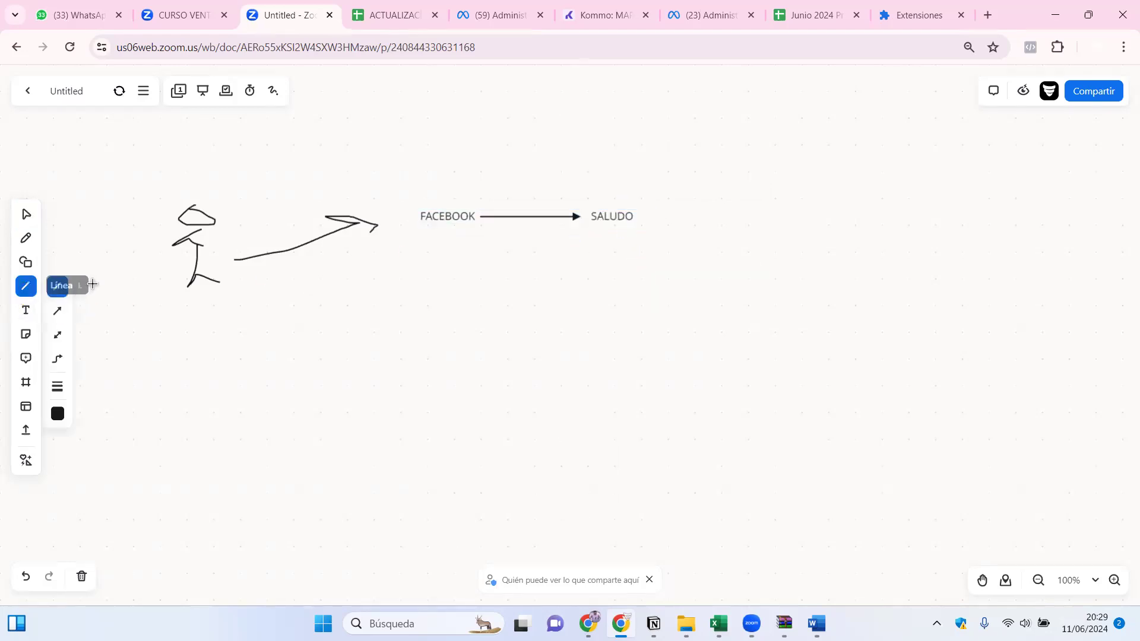
left_click(57, 311)
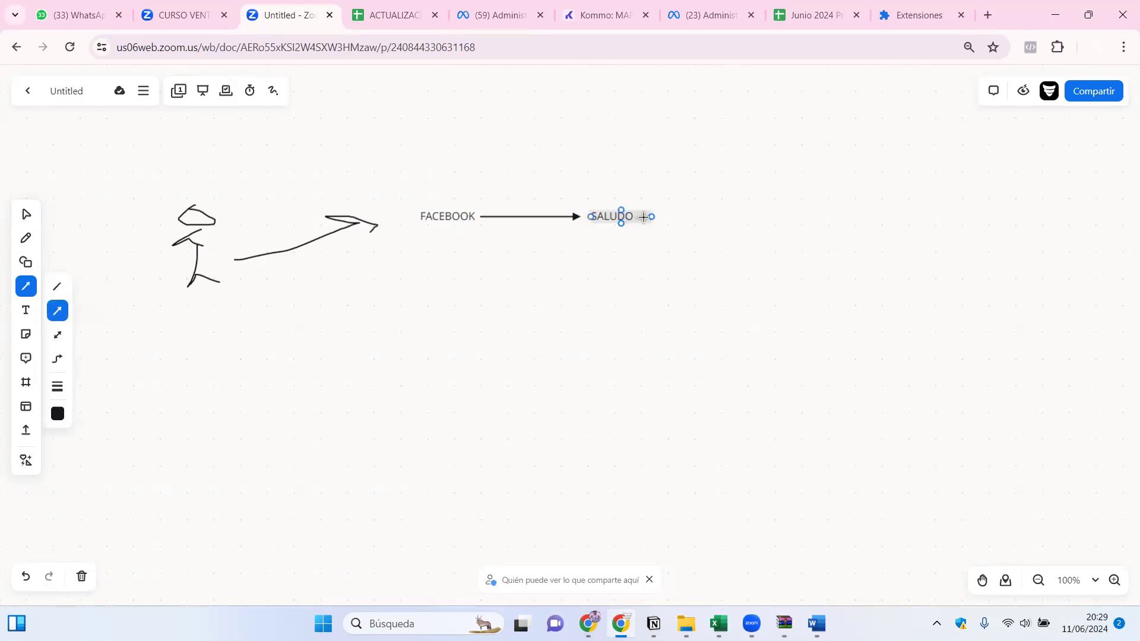